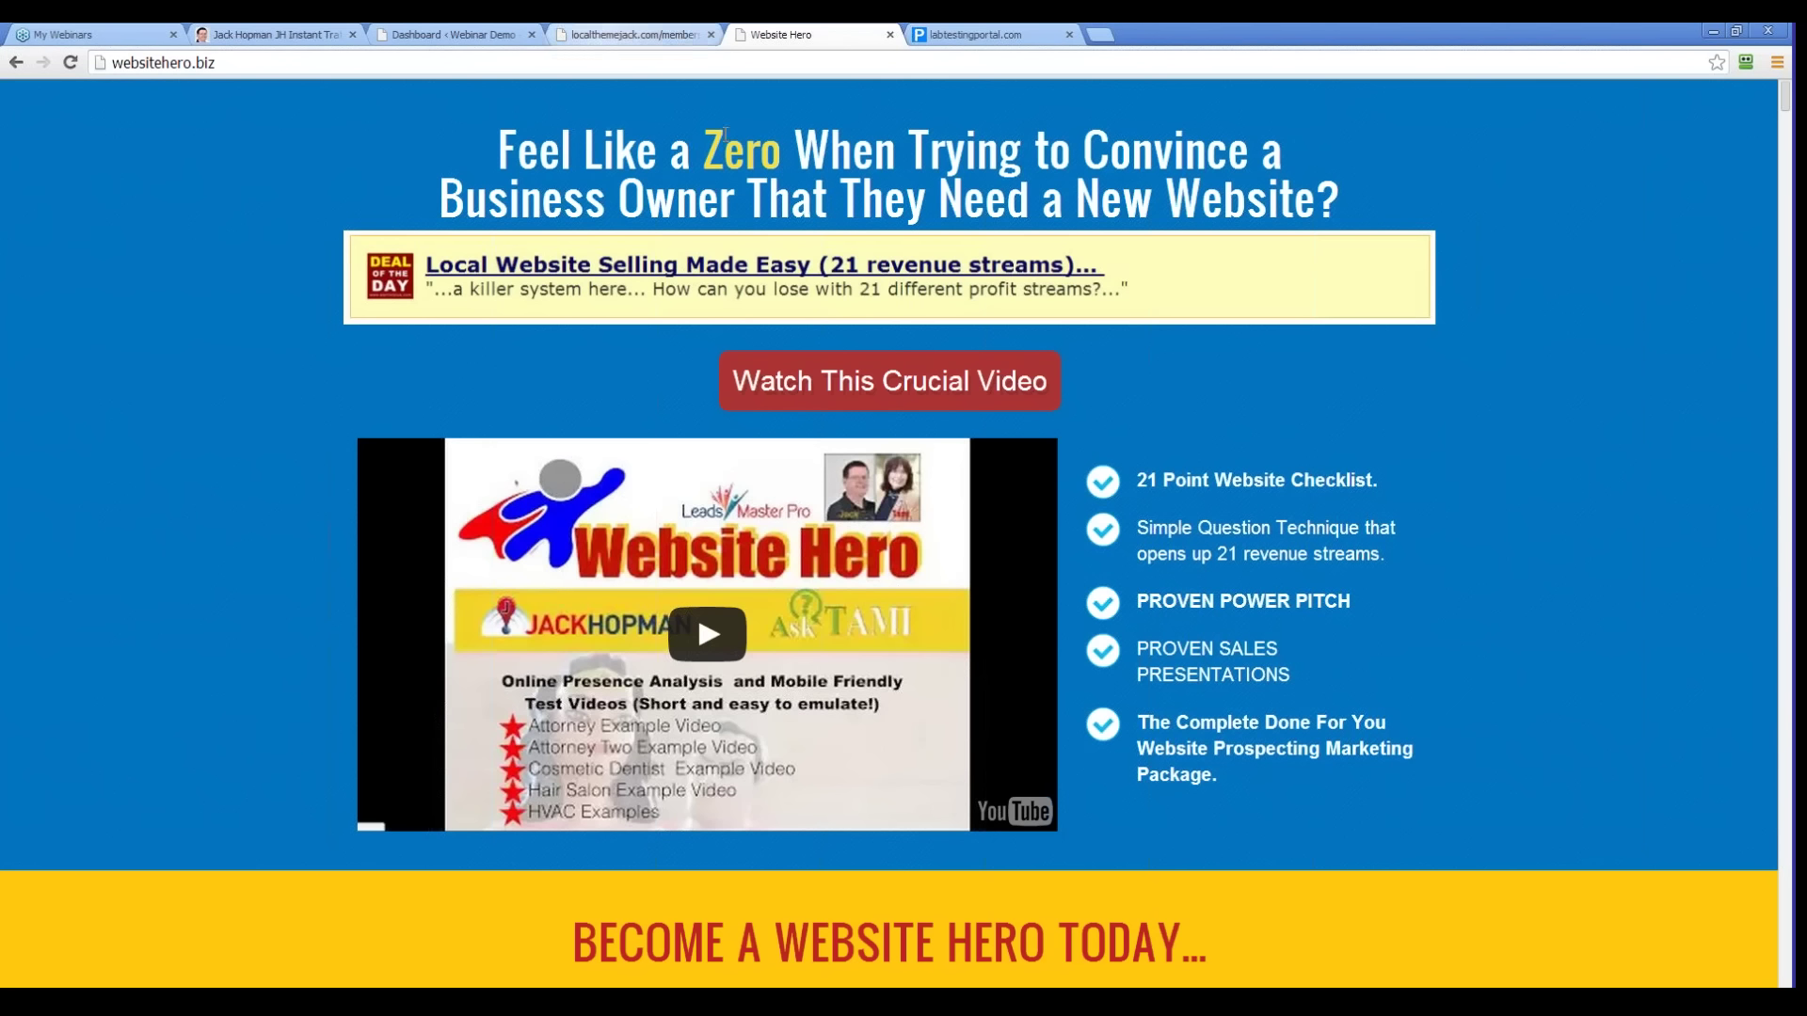
# Step: Close the labtestingportal.com page and move the Webinar Demo dashboard to the end of the open browser pages
pyautogui.click(960, 34)
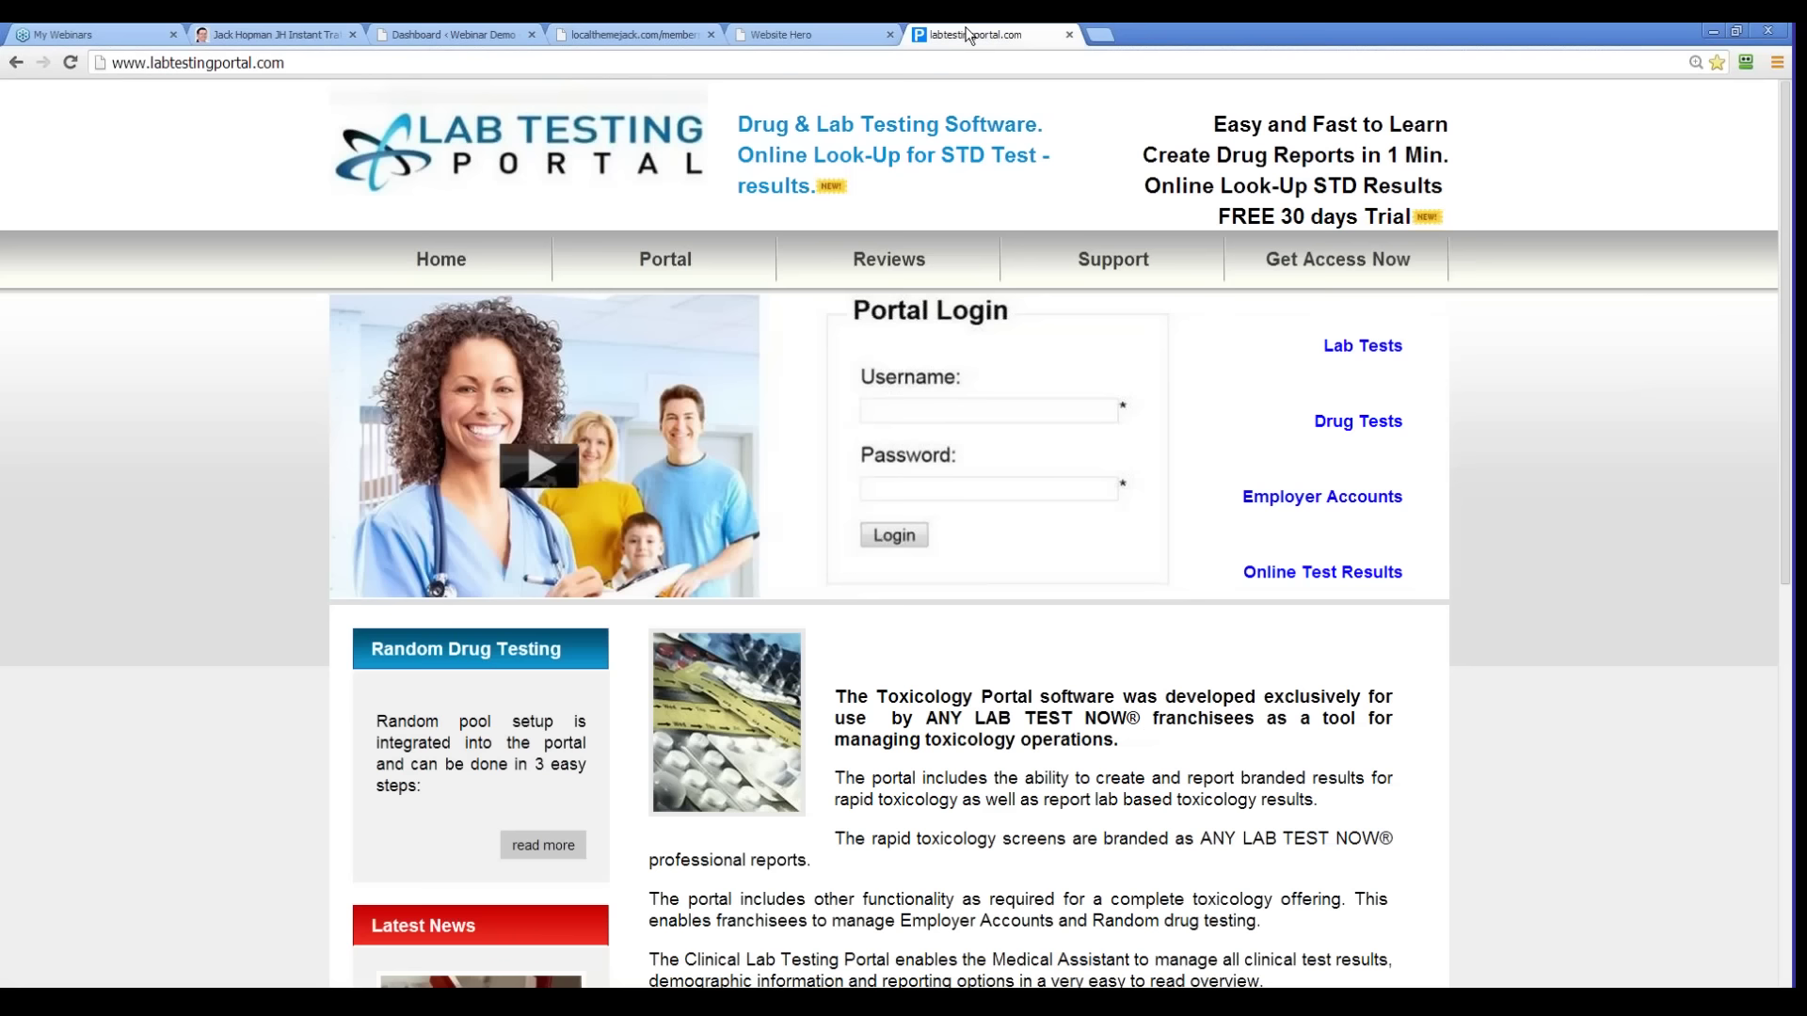
pyautogui.click(1070, 35)
pyautogui.click(626, 35)
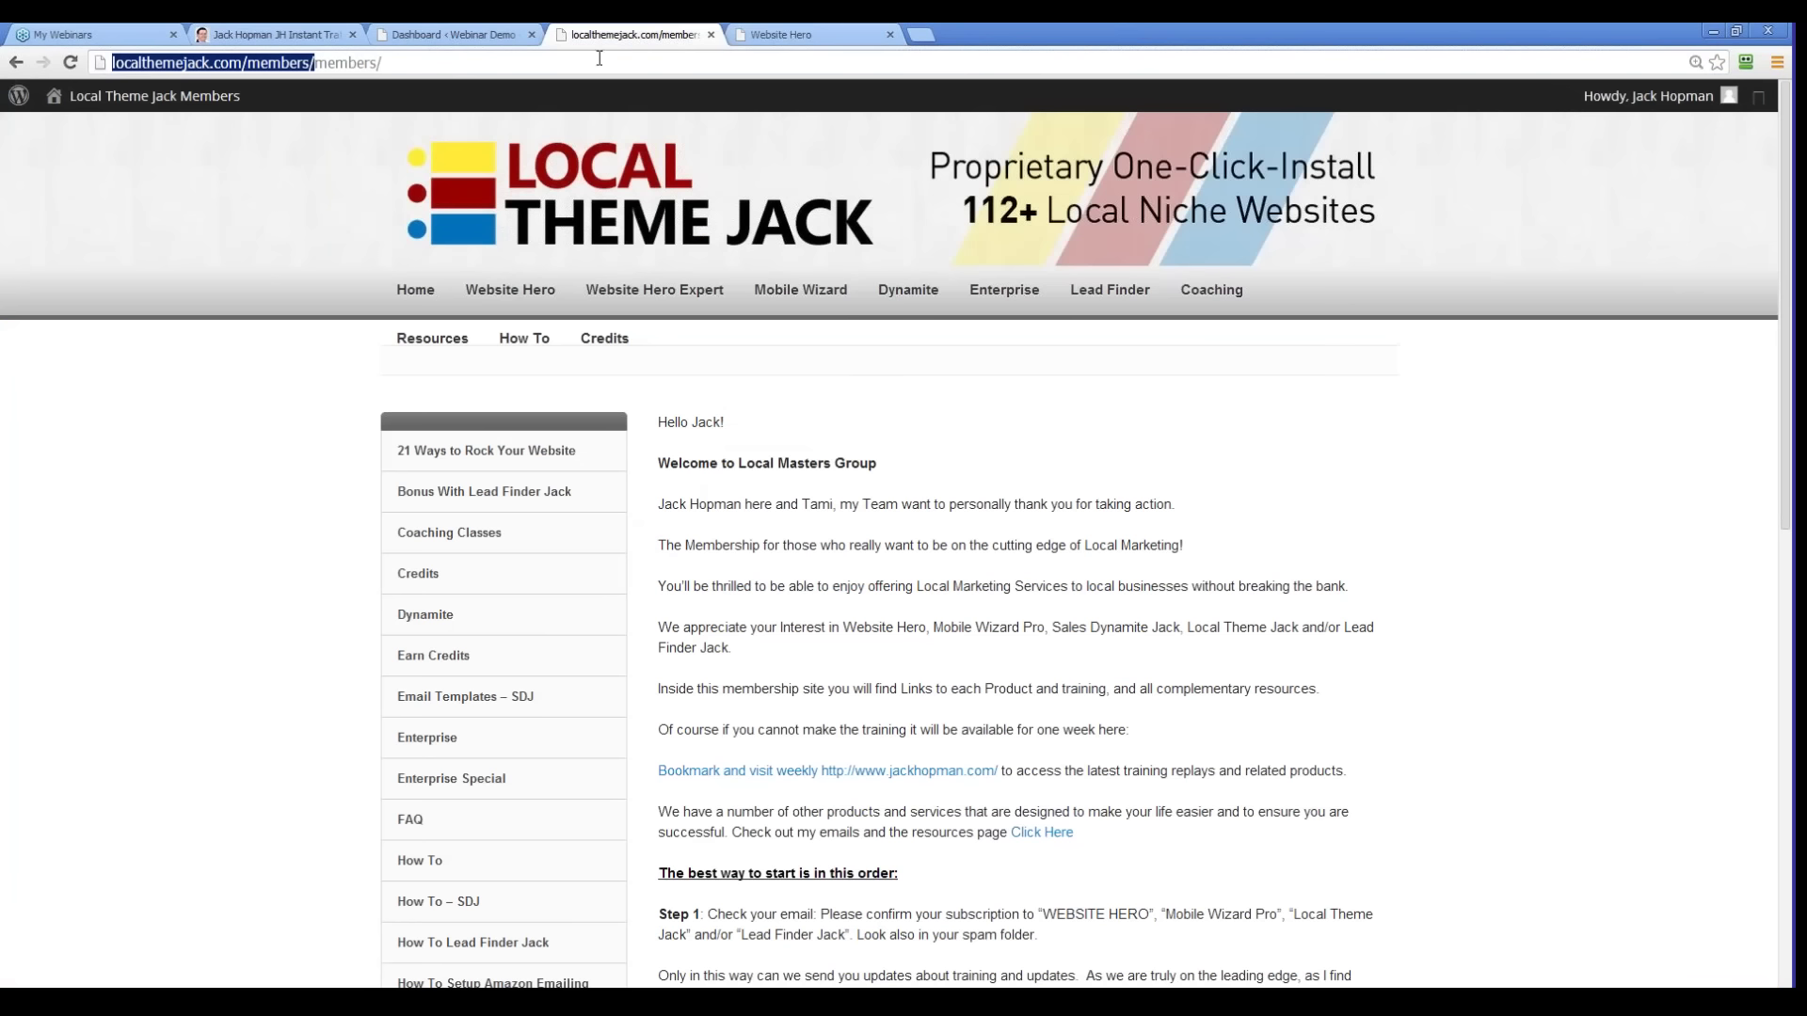
pyautogui.click(470, 34)
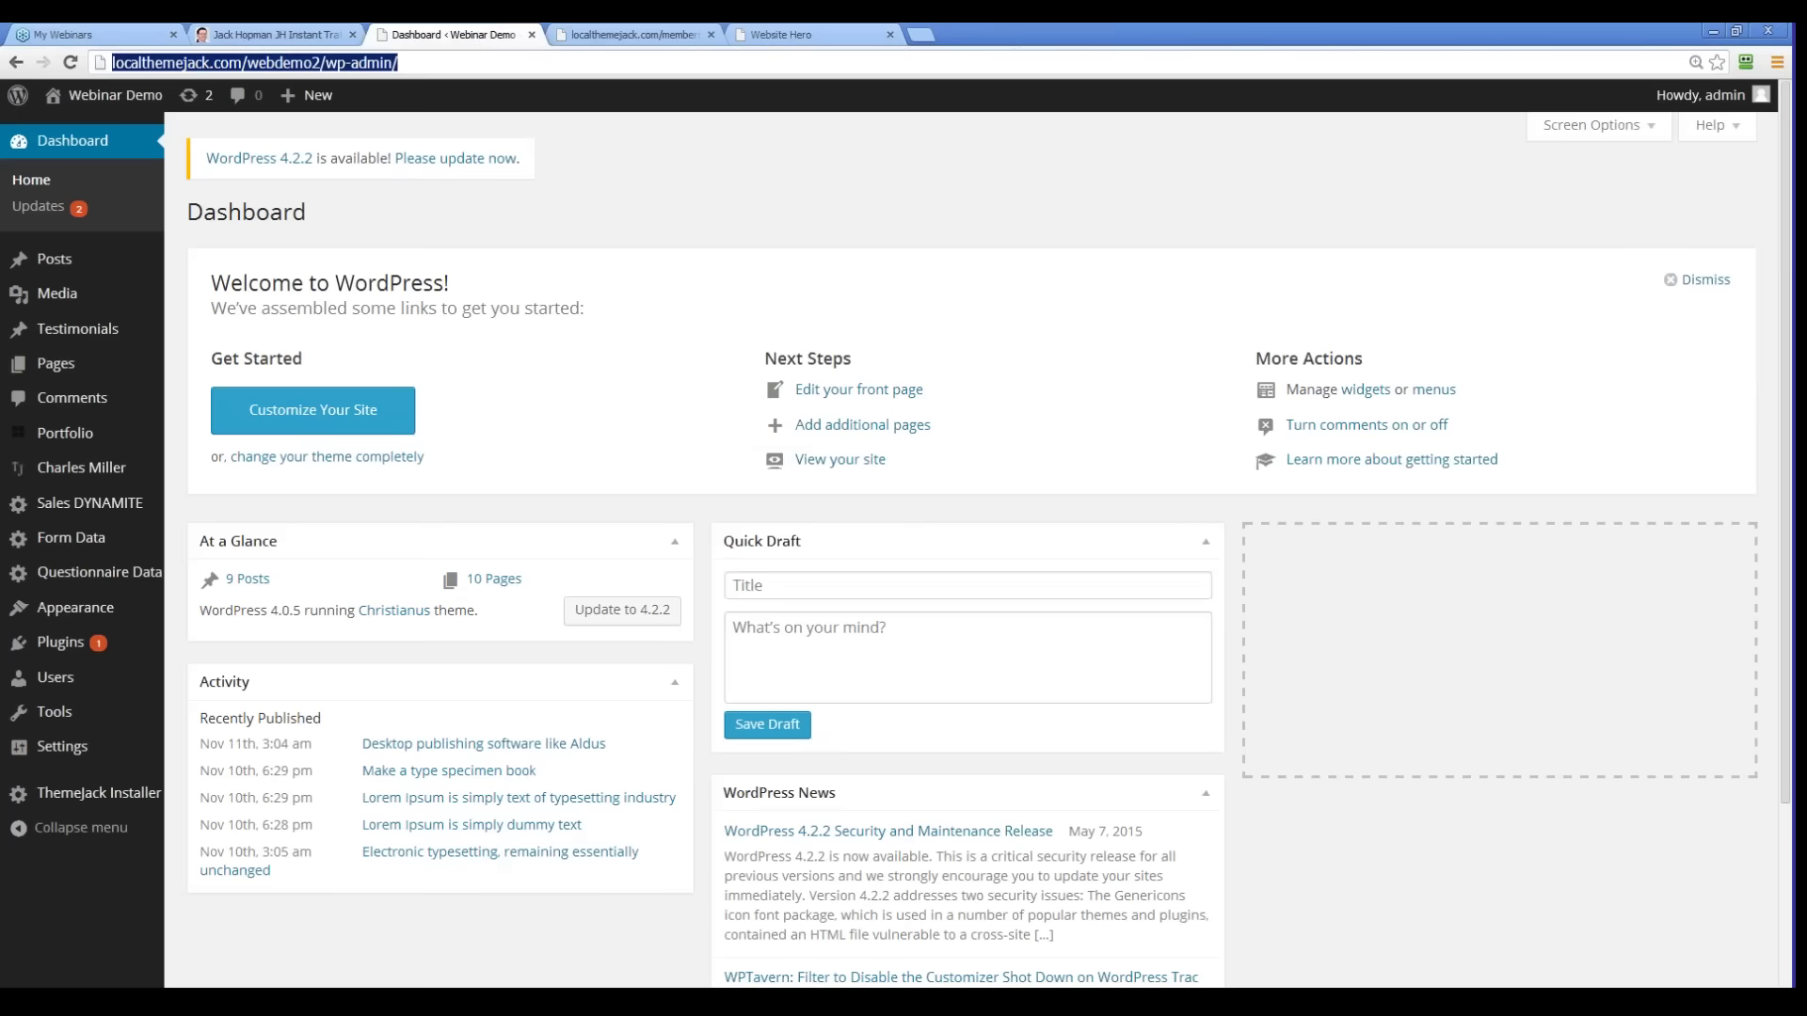
pyautogui.moveTo(419, 43); pyautogui.dragTo(830, 47)
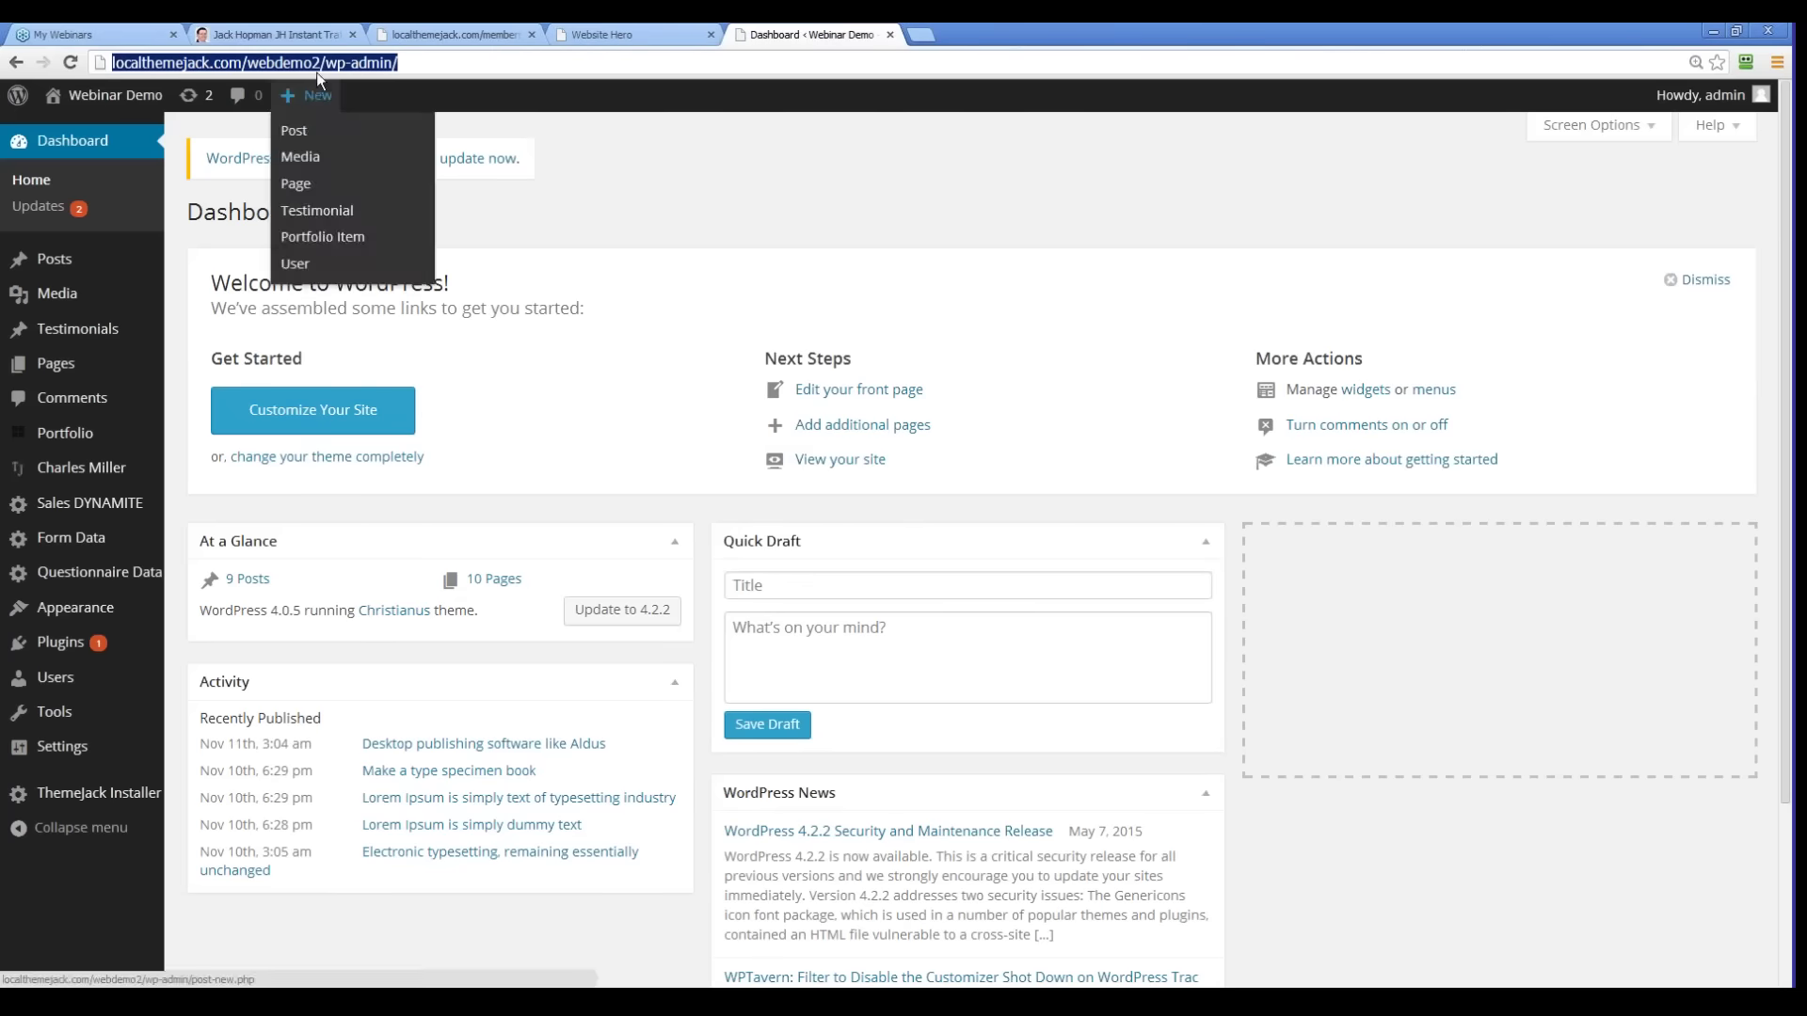
# Step: Copy the localthemejack.com/webdemo2 part of the dashboard's address and load it in a new browser page
pyautogui.moveTo(321, 62); pyautogui.dragTo(67, 42)
pyautogui.hotkey('ctrl', 'c')
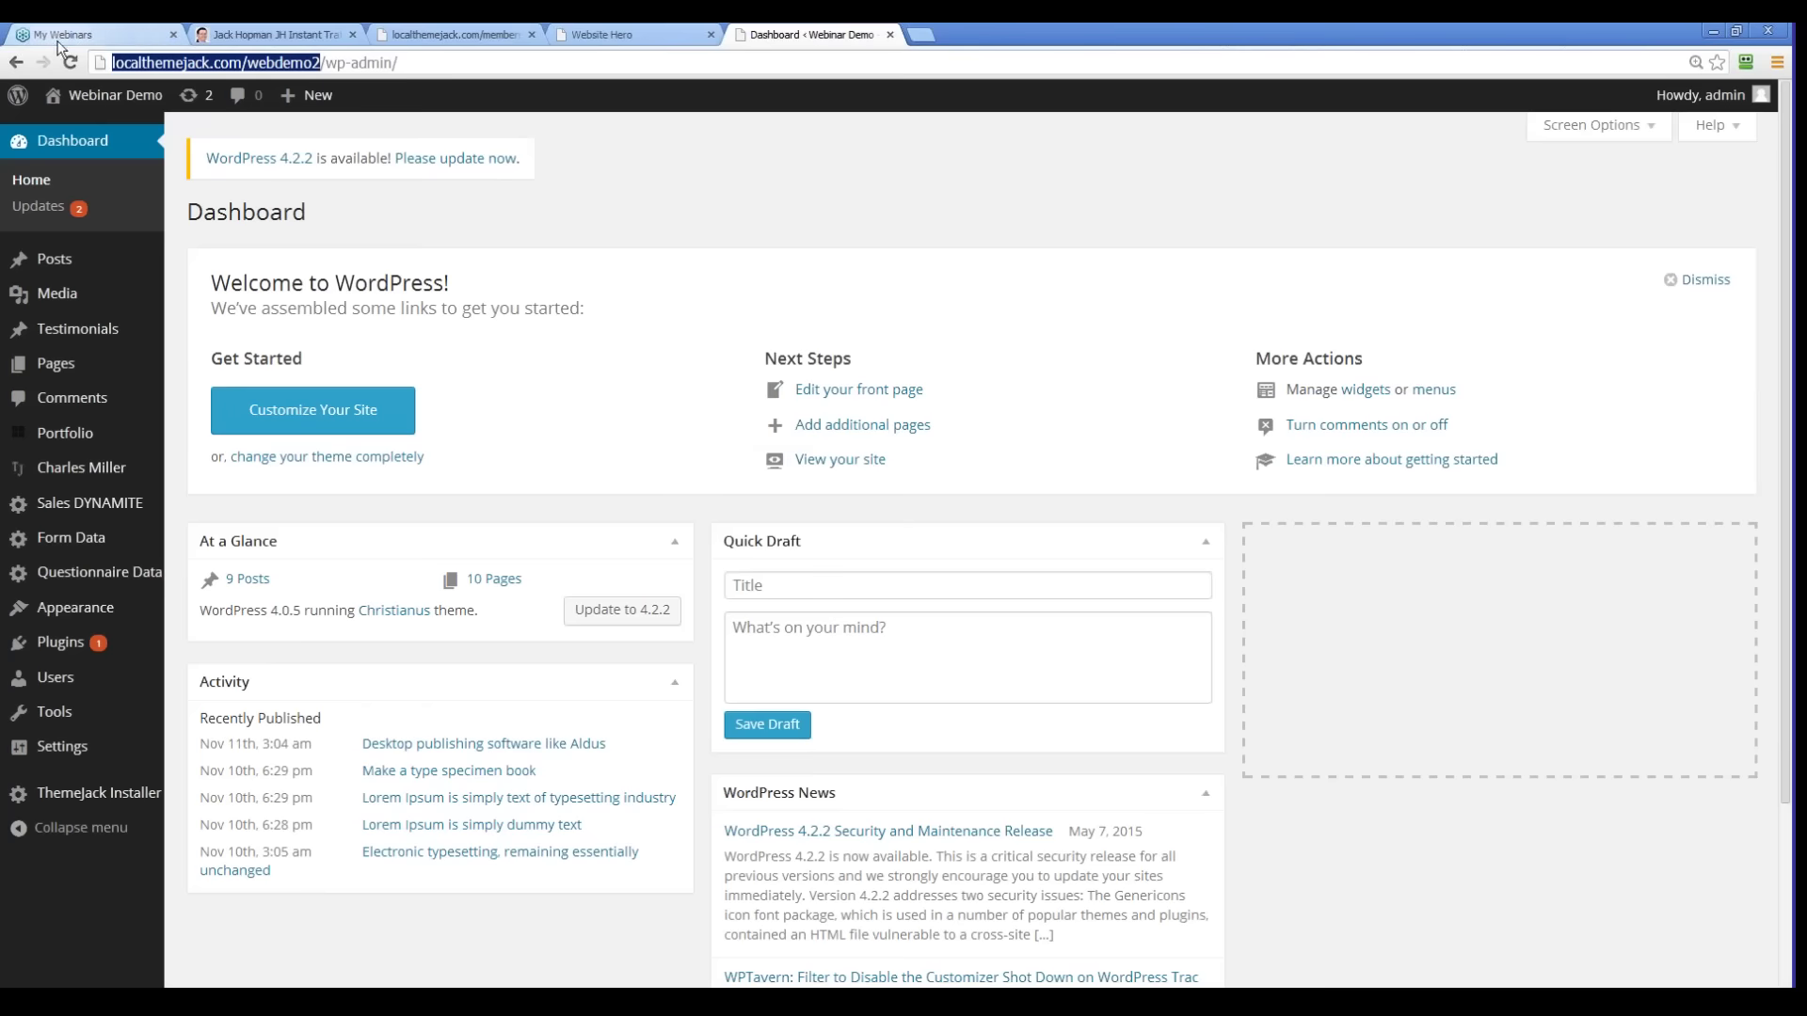
pyautogui.click(920, 34)
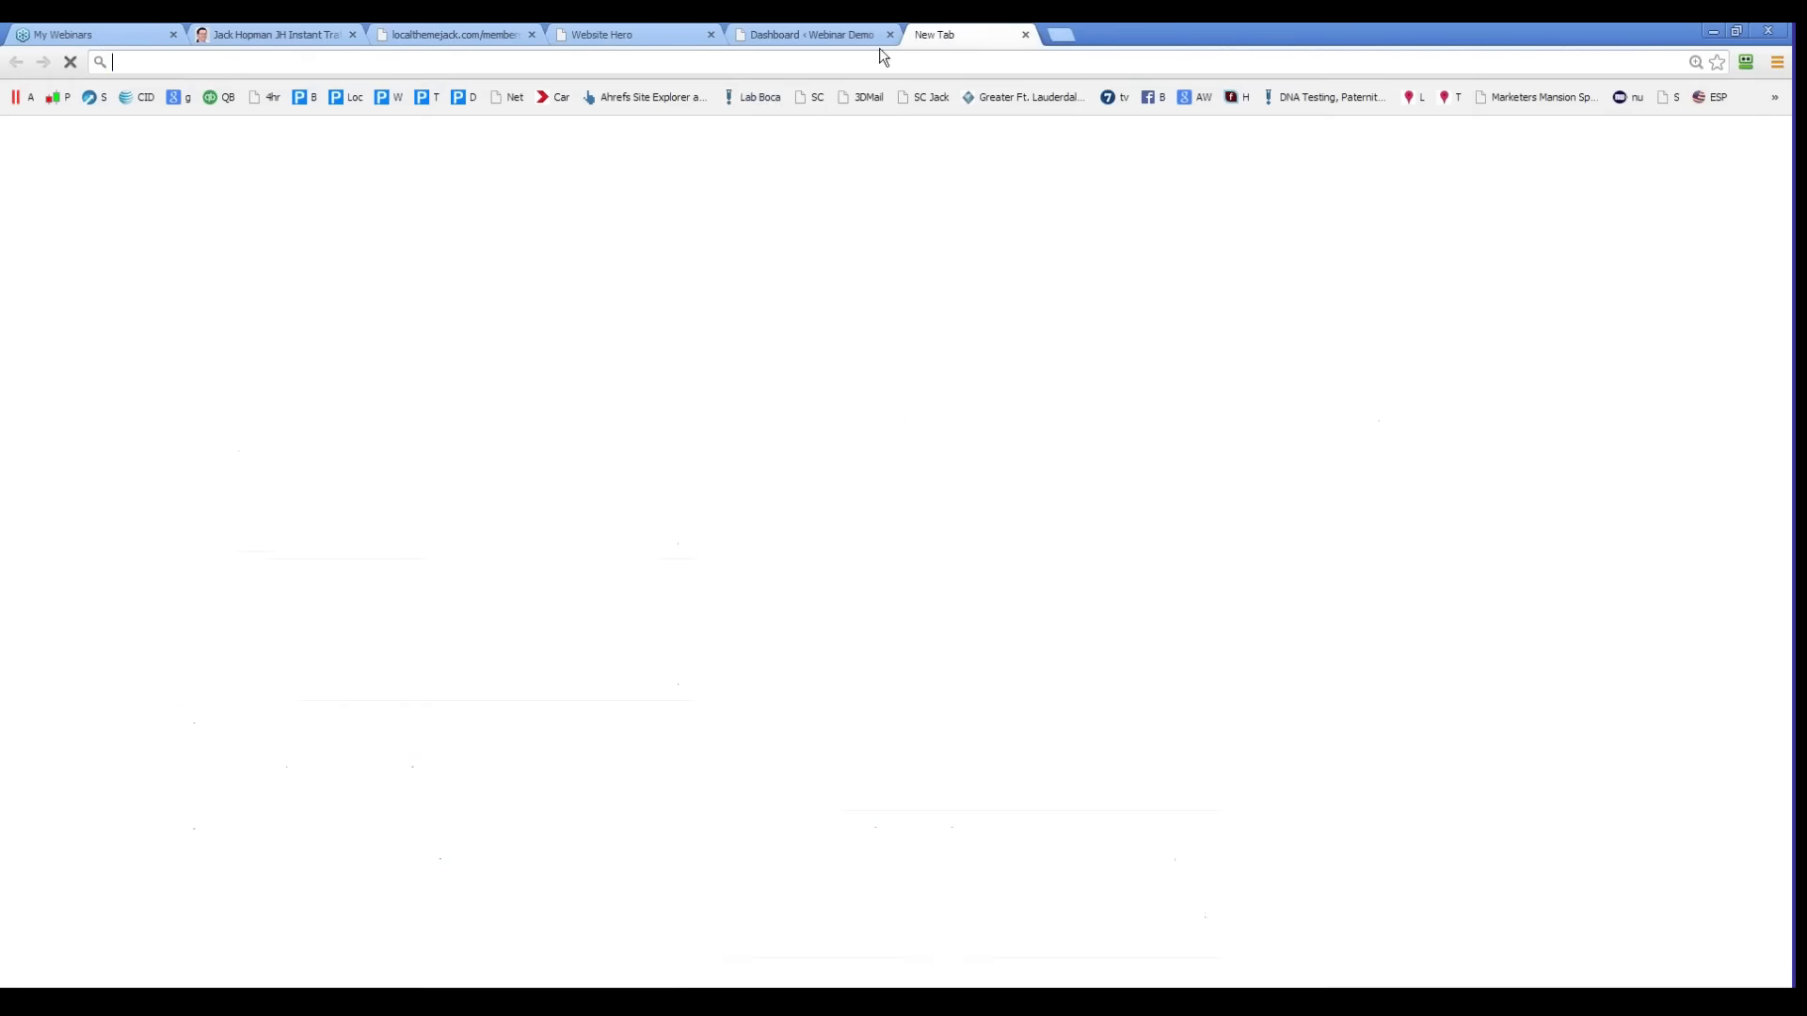
pyautogui.hotkey('ctrl', 'v')
pyautogui.press('Return')
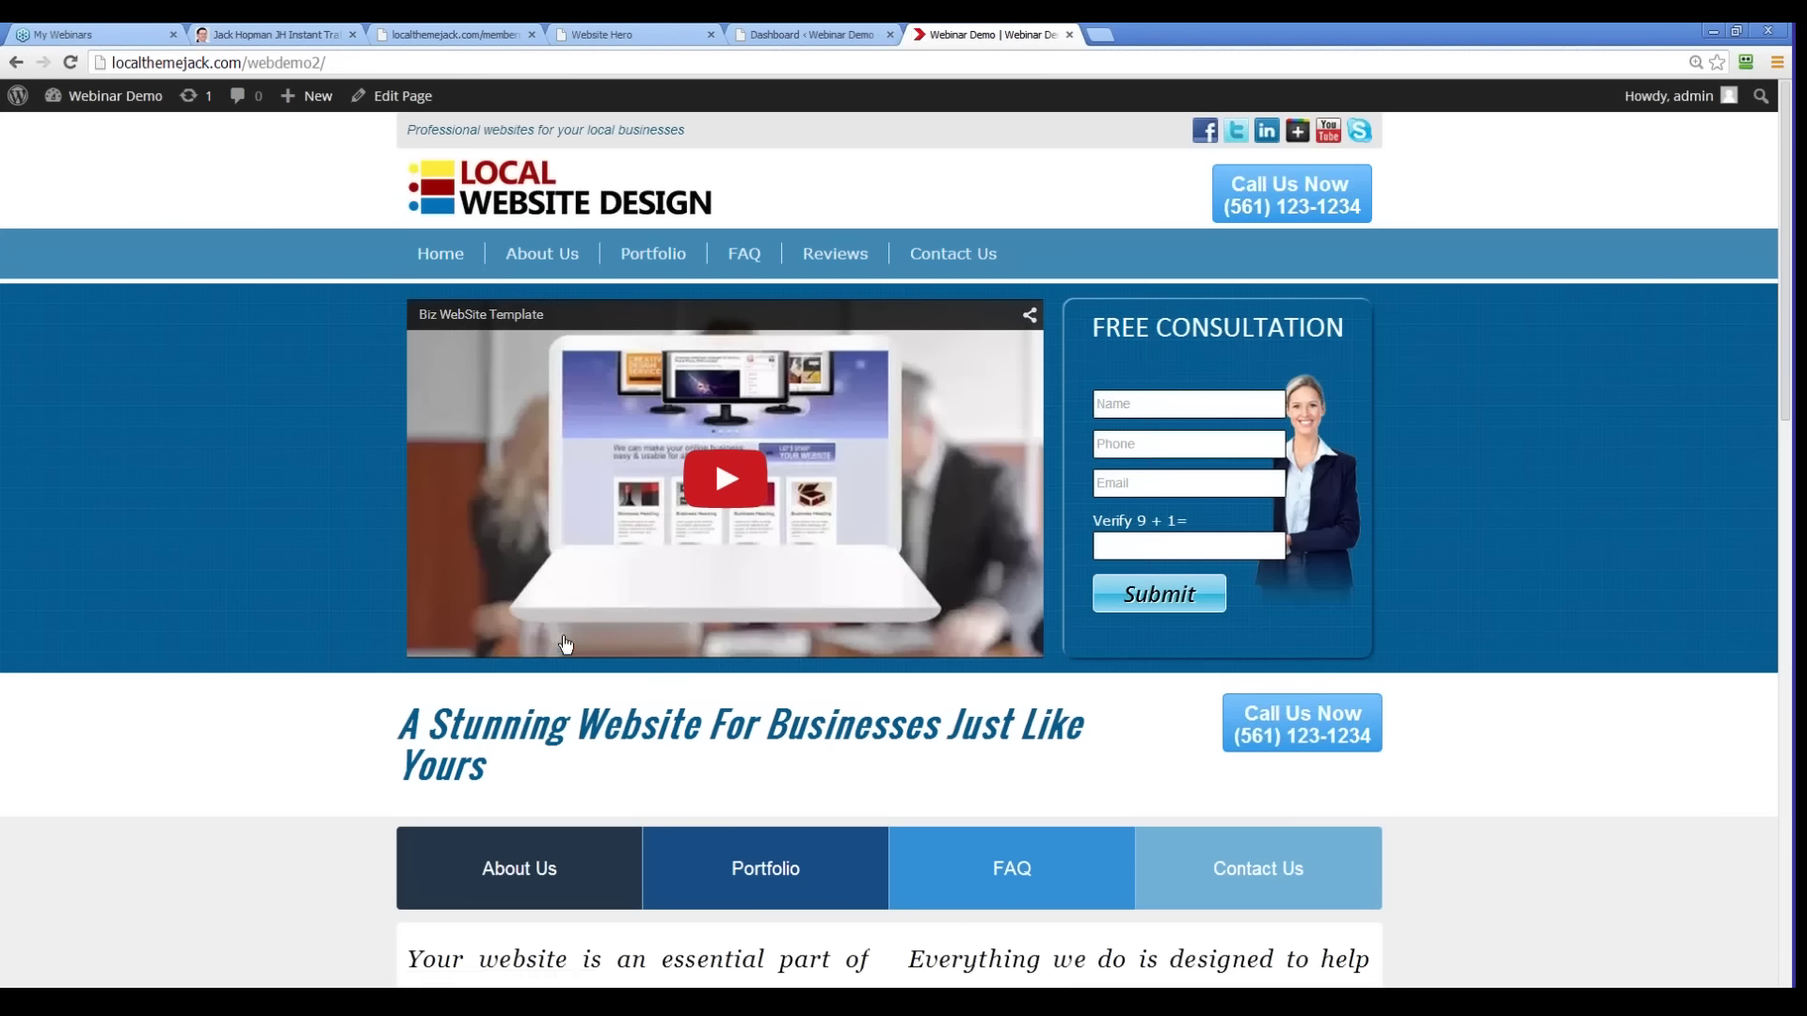
# Step: Activate the Twenty Fourteen theme for the Webinar Demo site
pyautogui.click(791, 34)
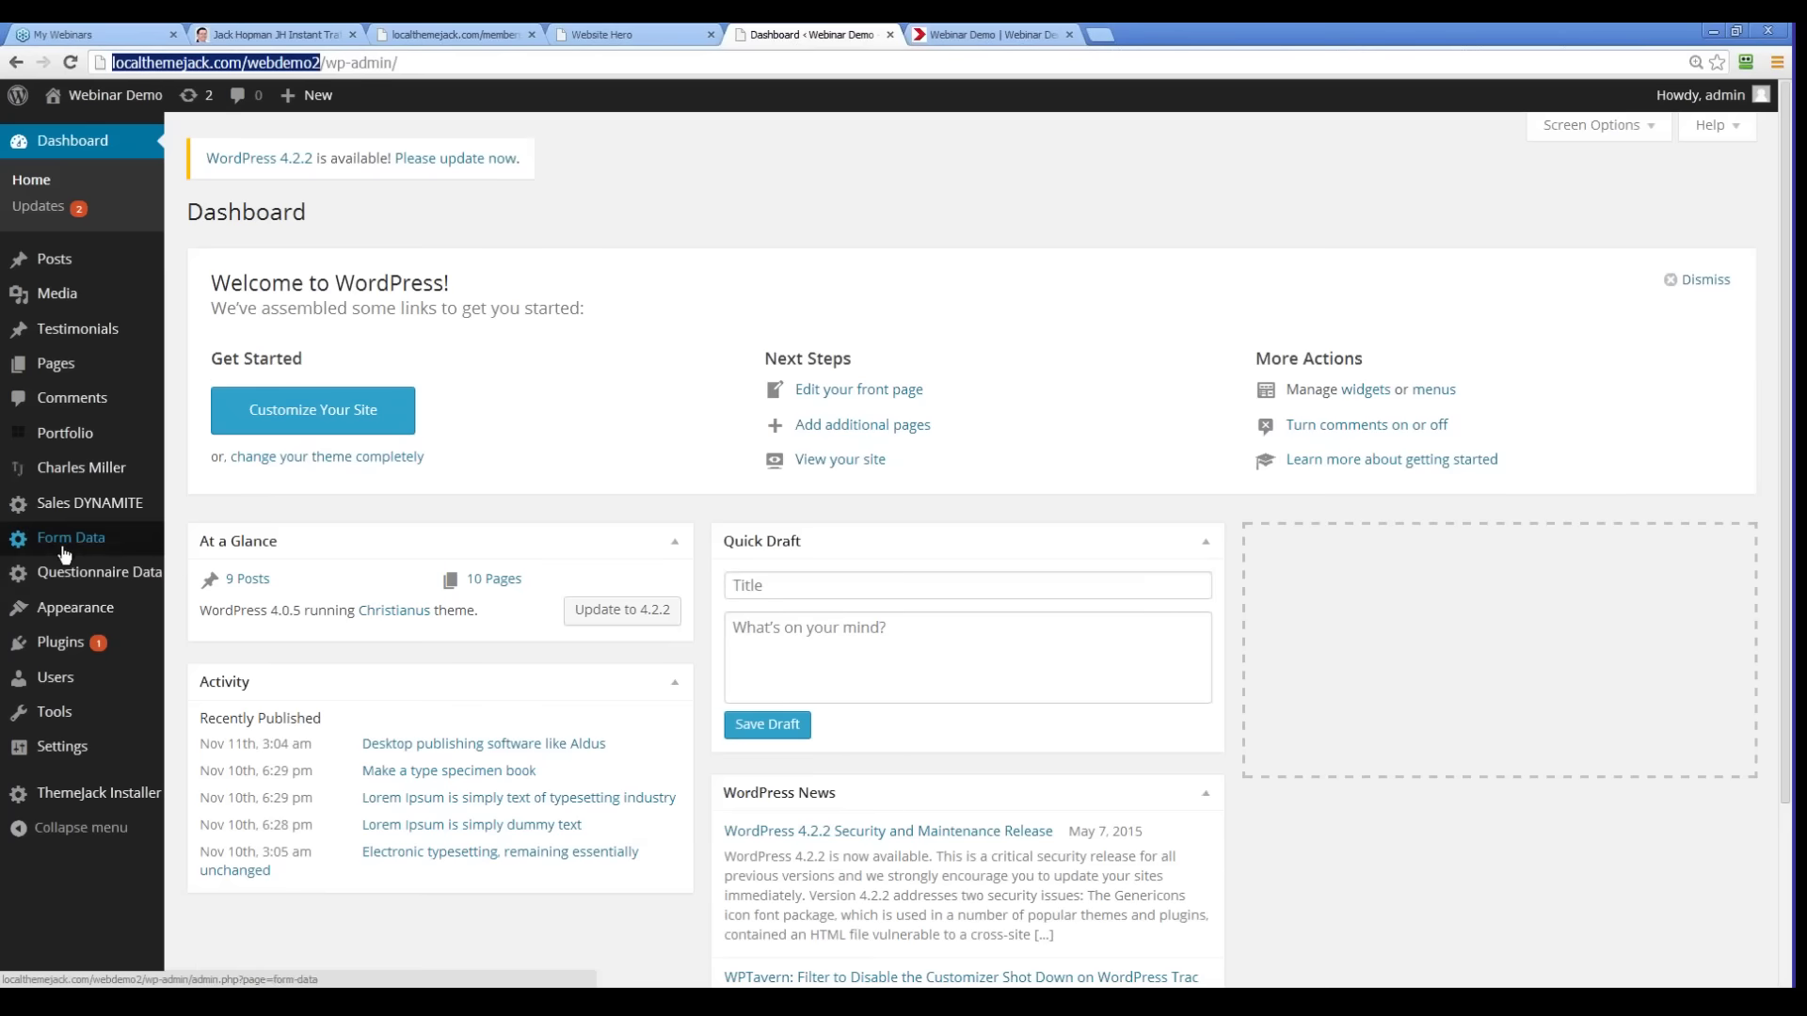
pyautogui.moveTo(79, 613)
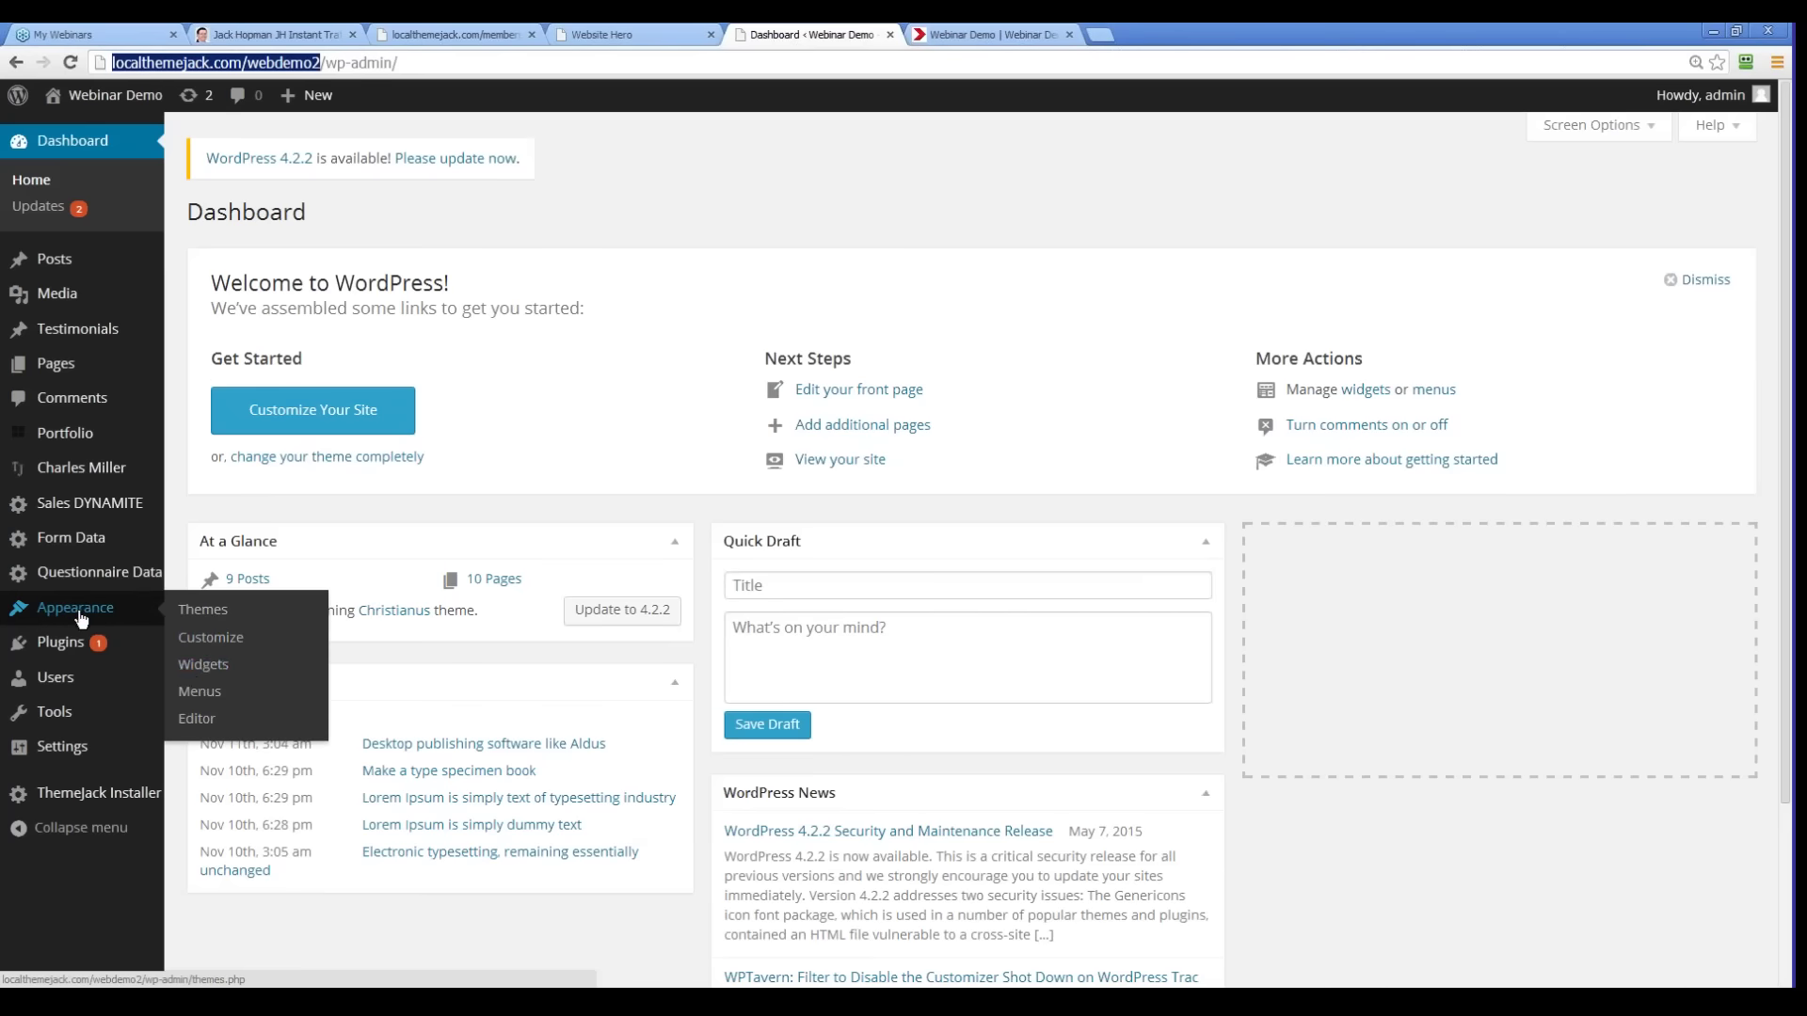
pyautogui.click(200, 612)
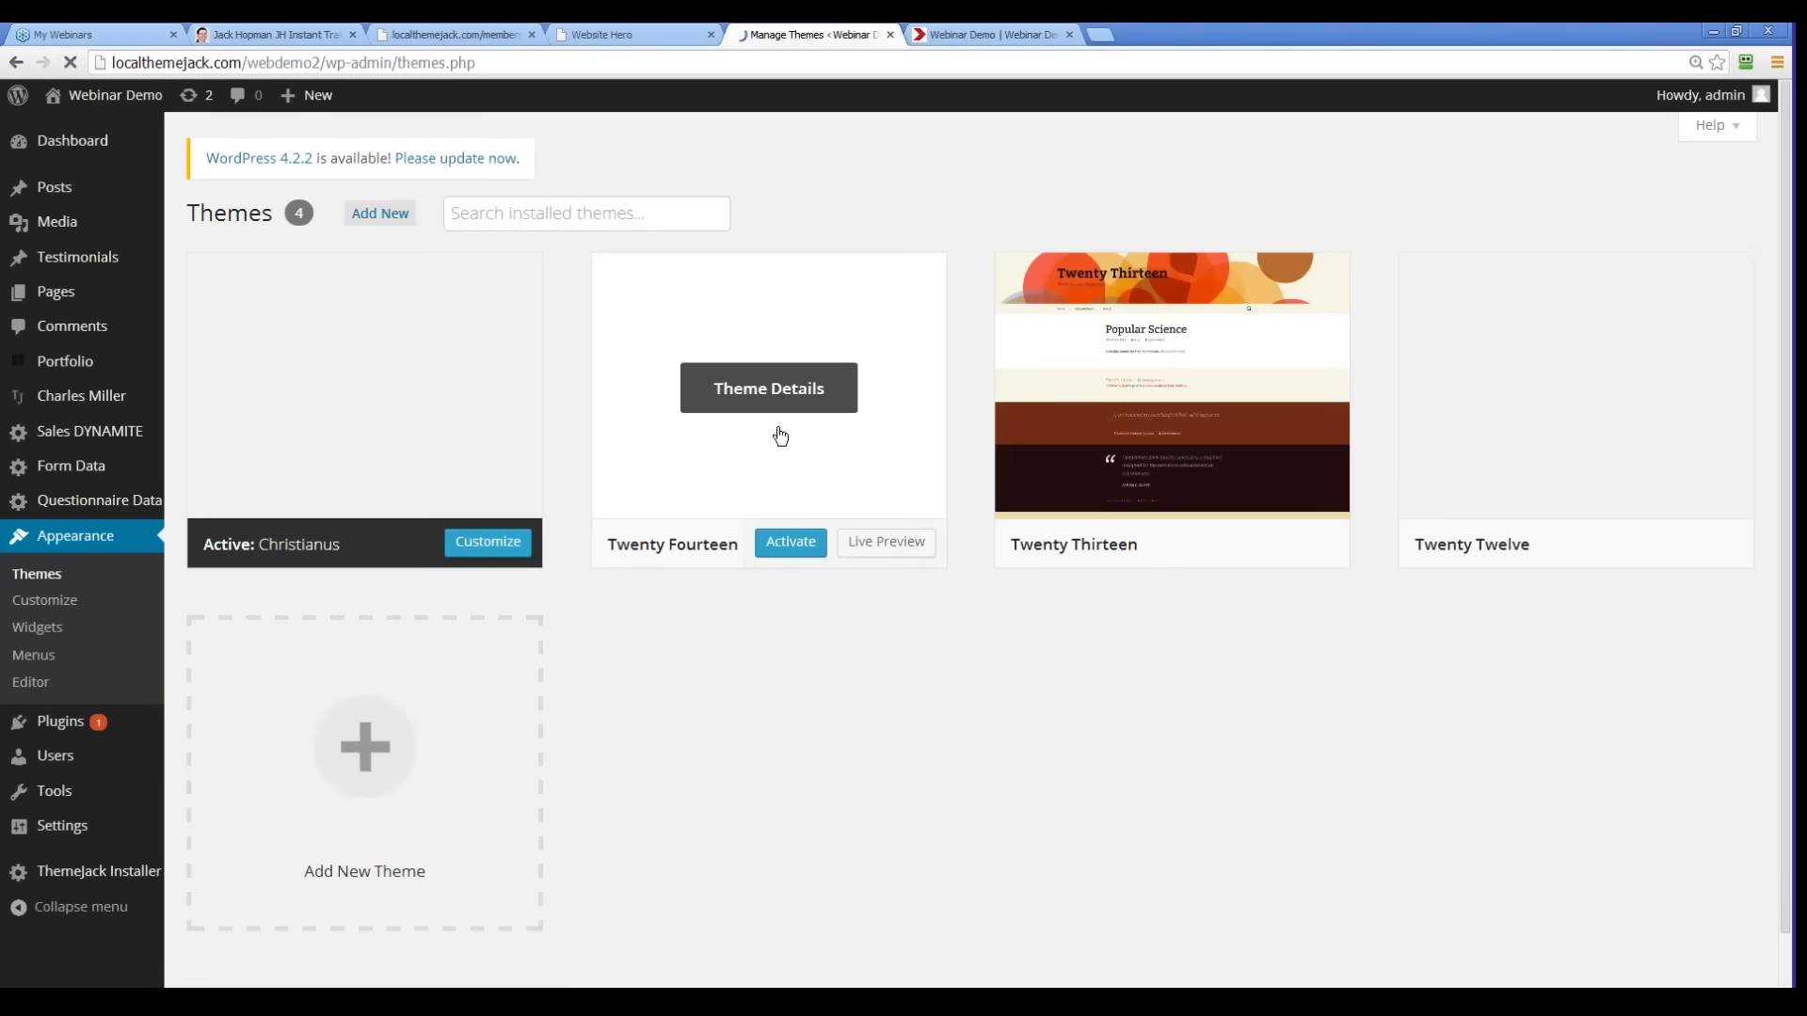
pyautogui.click(779, 425)
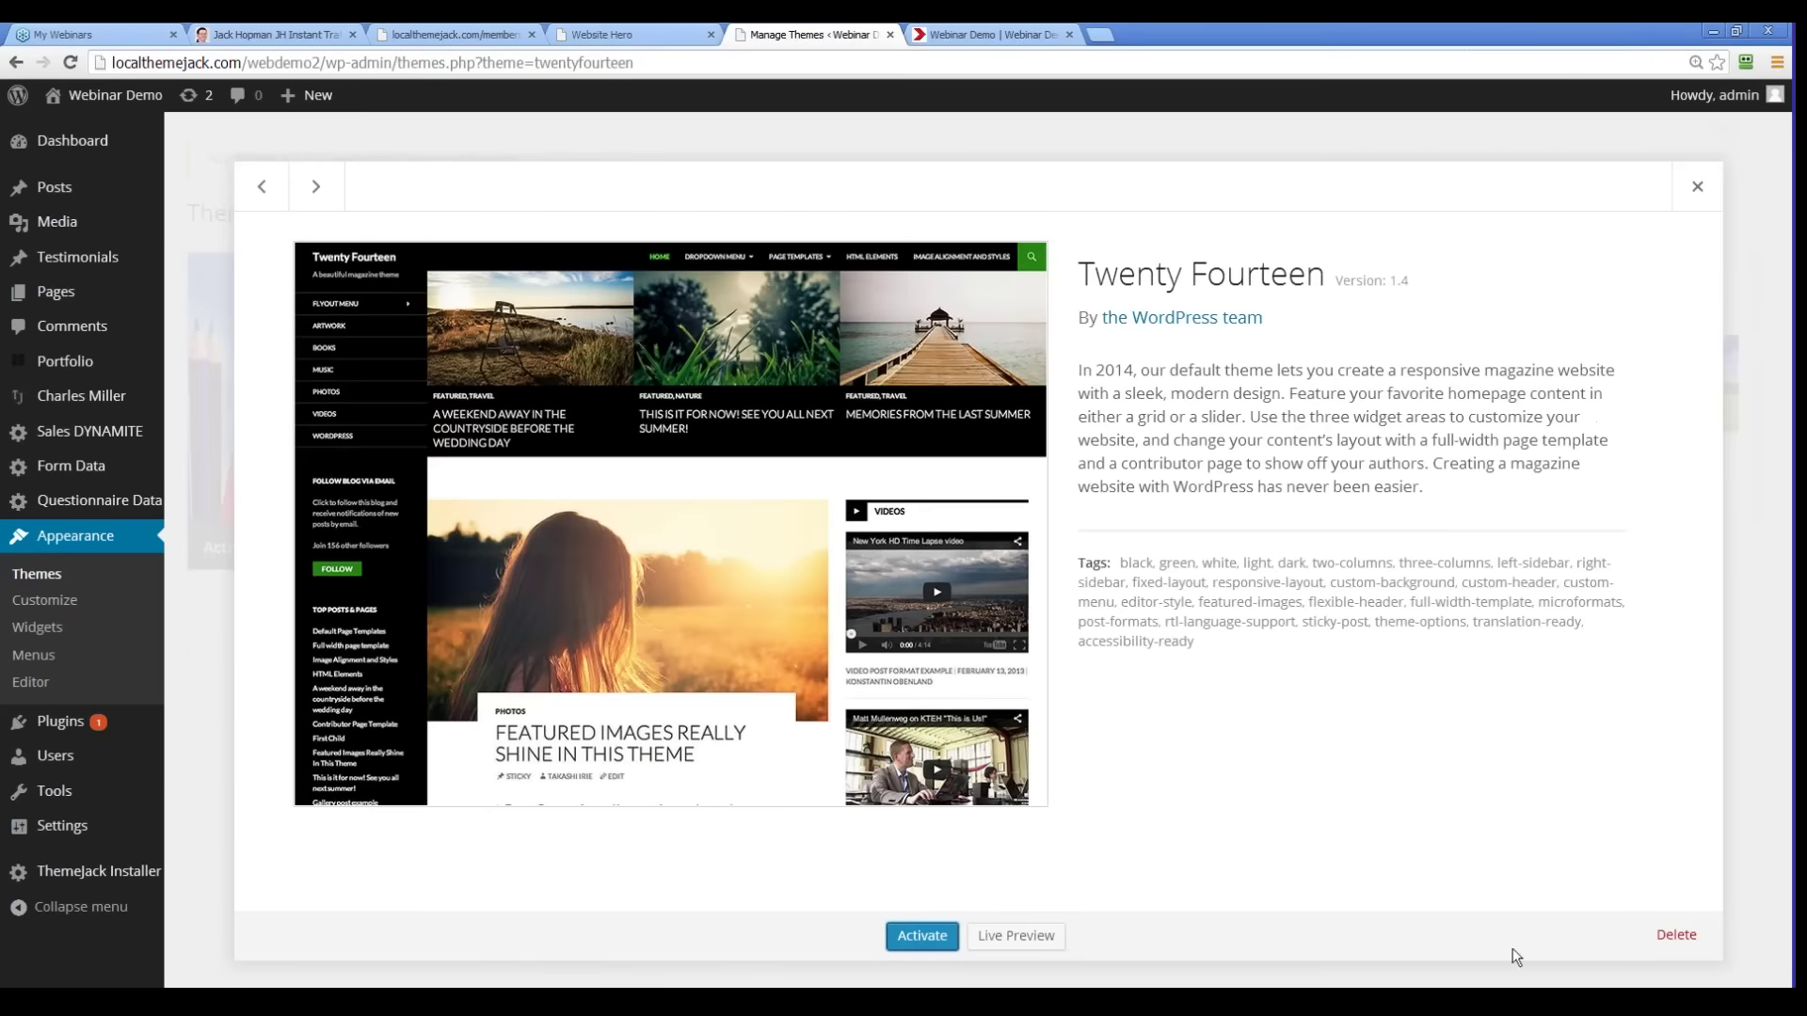
pyautogui.click(922, 936)
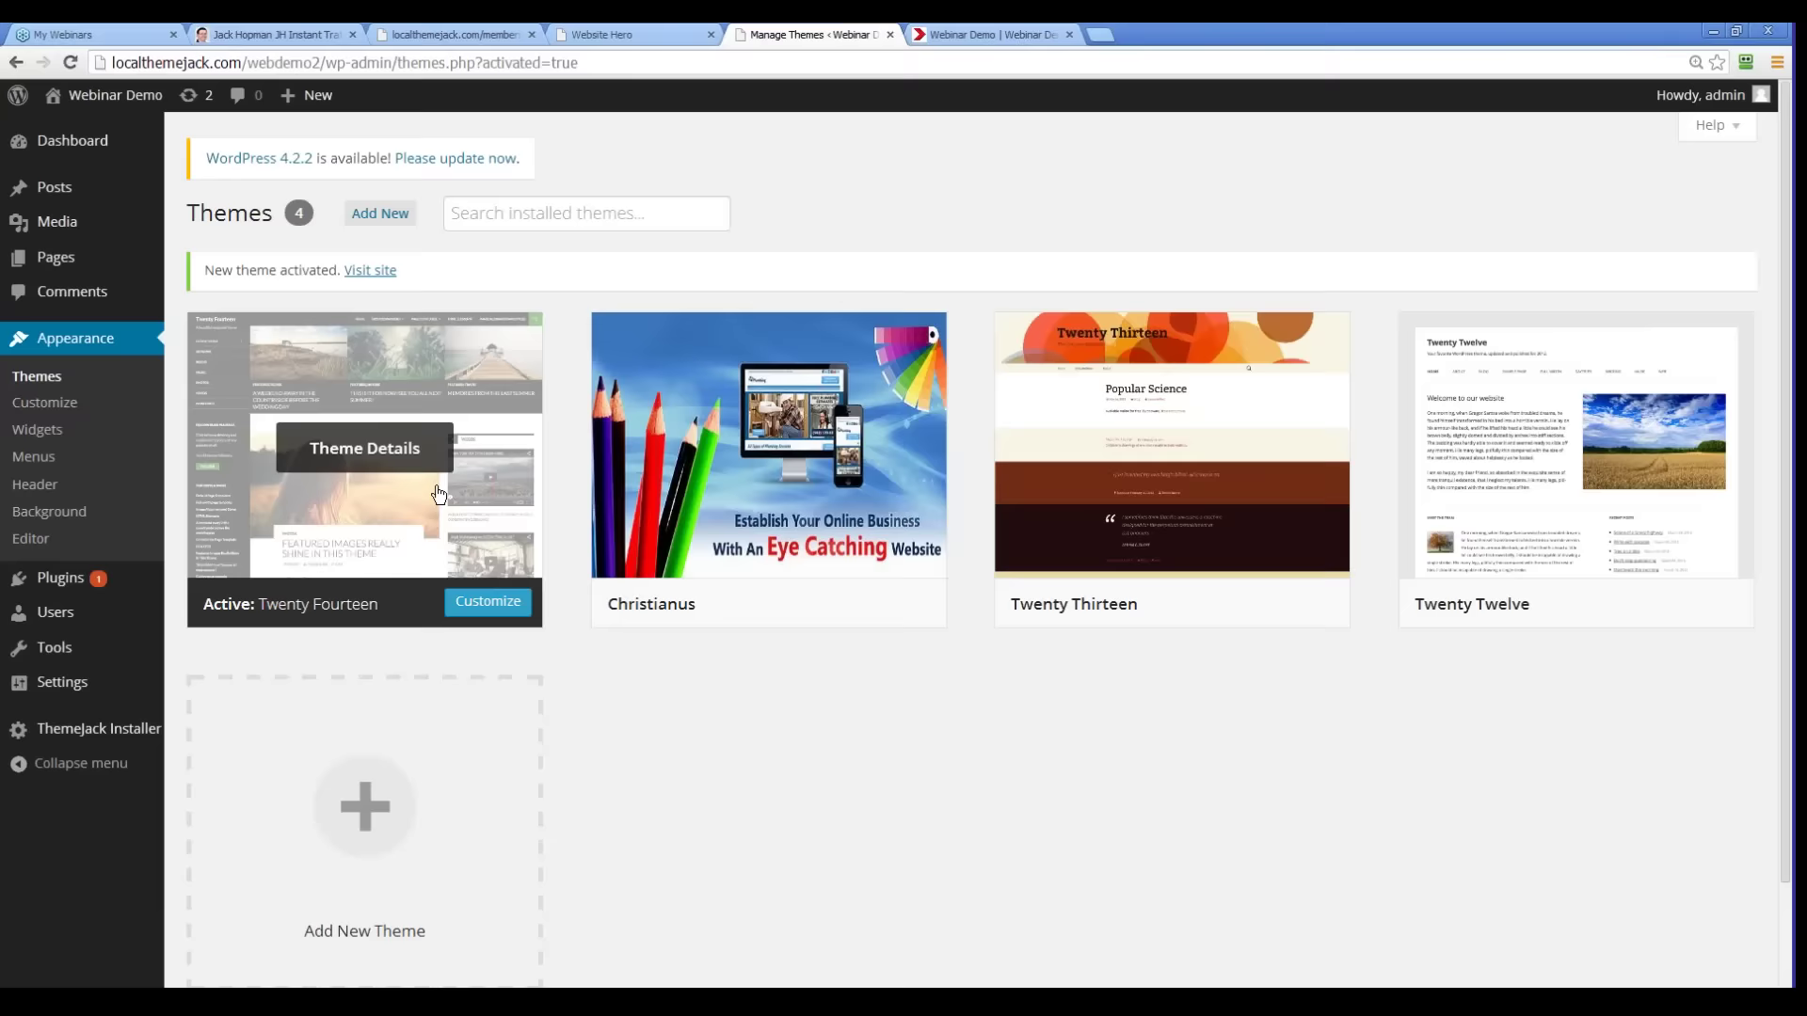
# Step: Delete the Christianus theme from the installed themes and confirm the deletion
pyautogui.click(364, 447)
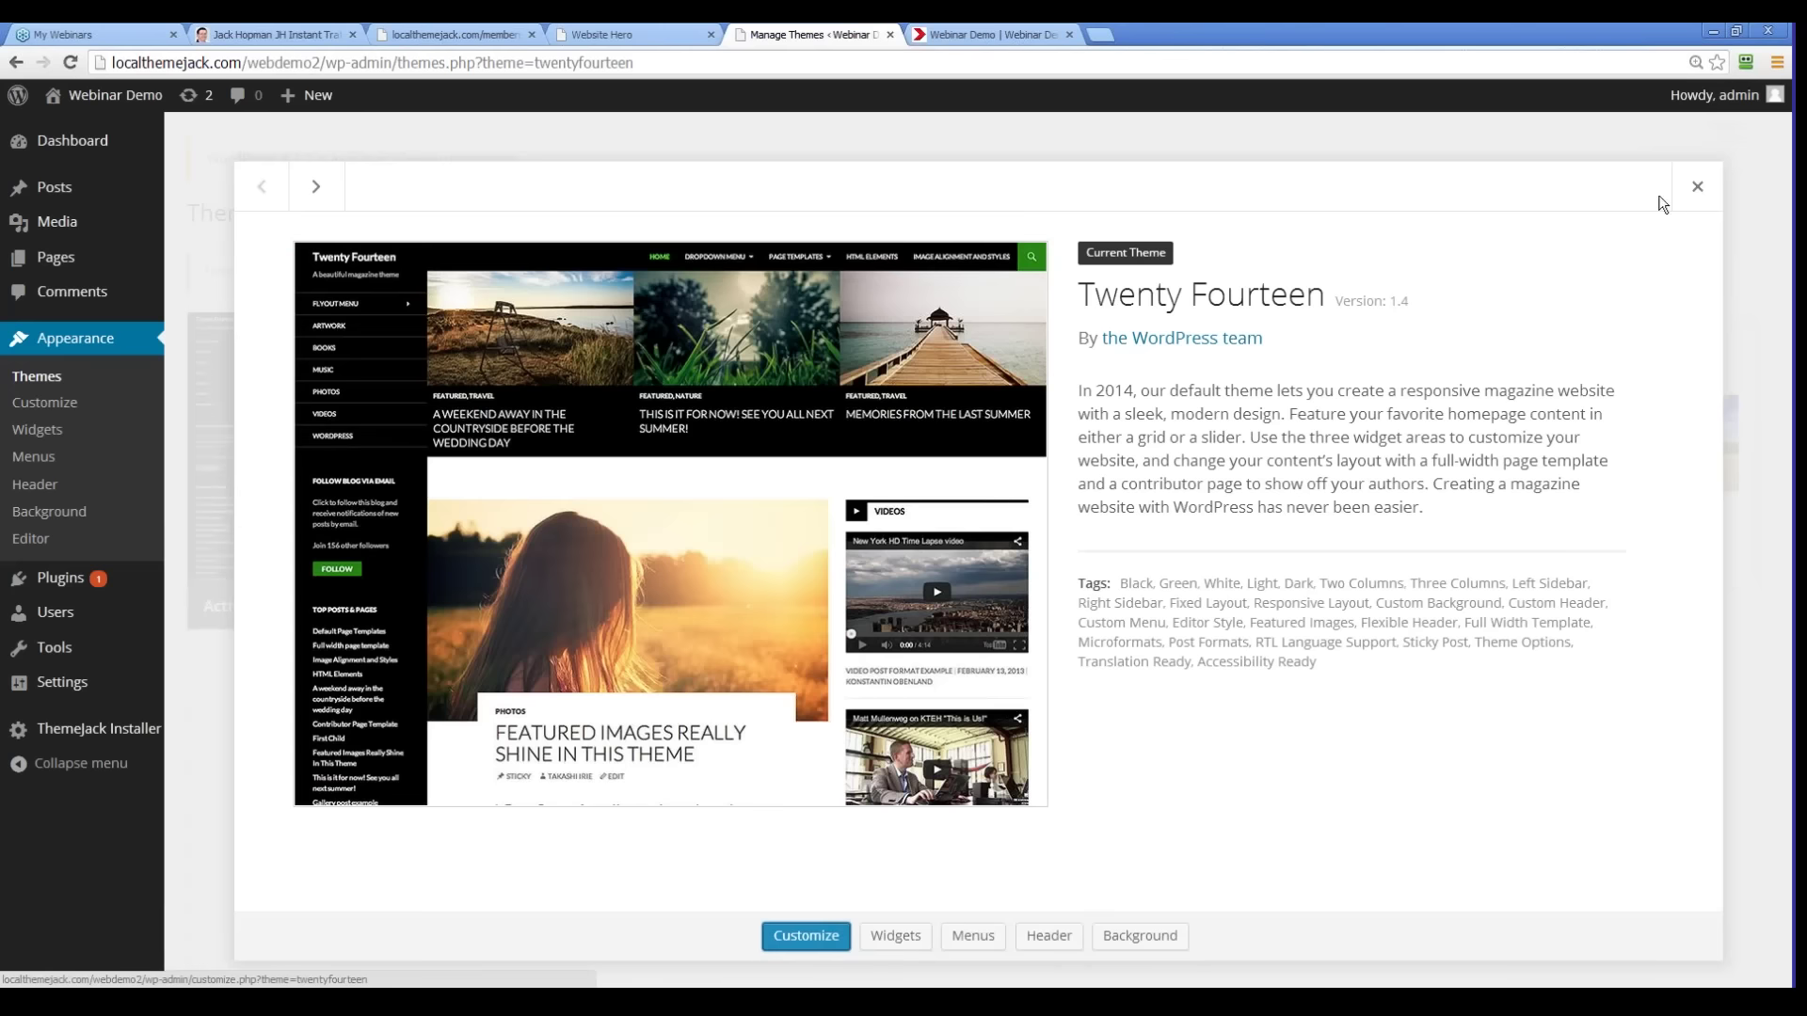
pyautogui.click(1697, 186)
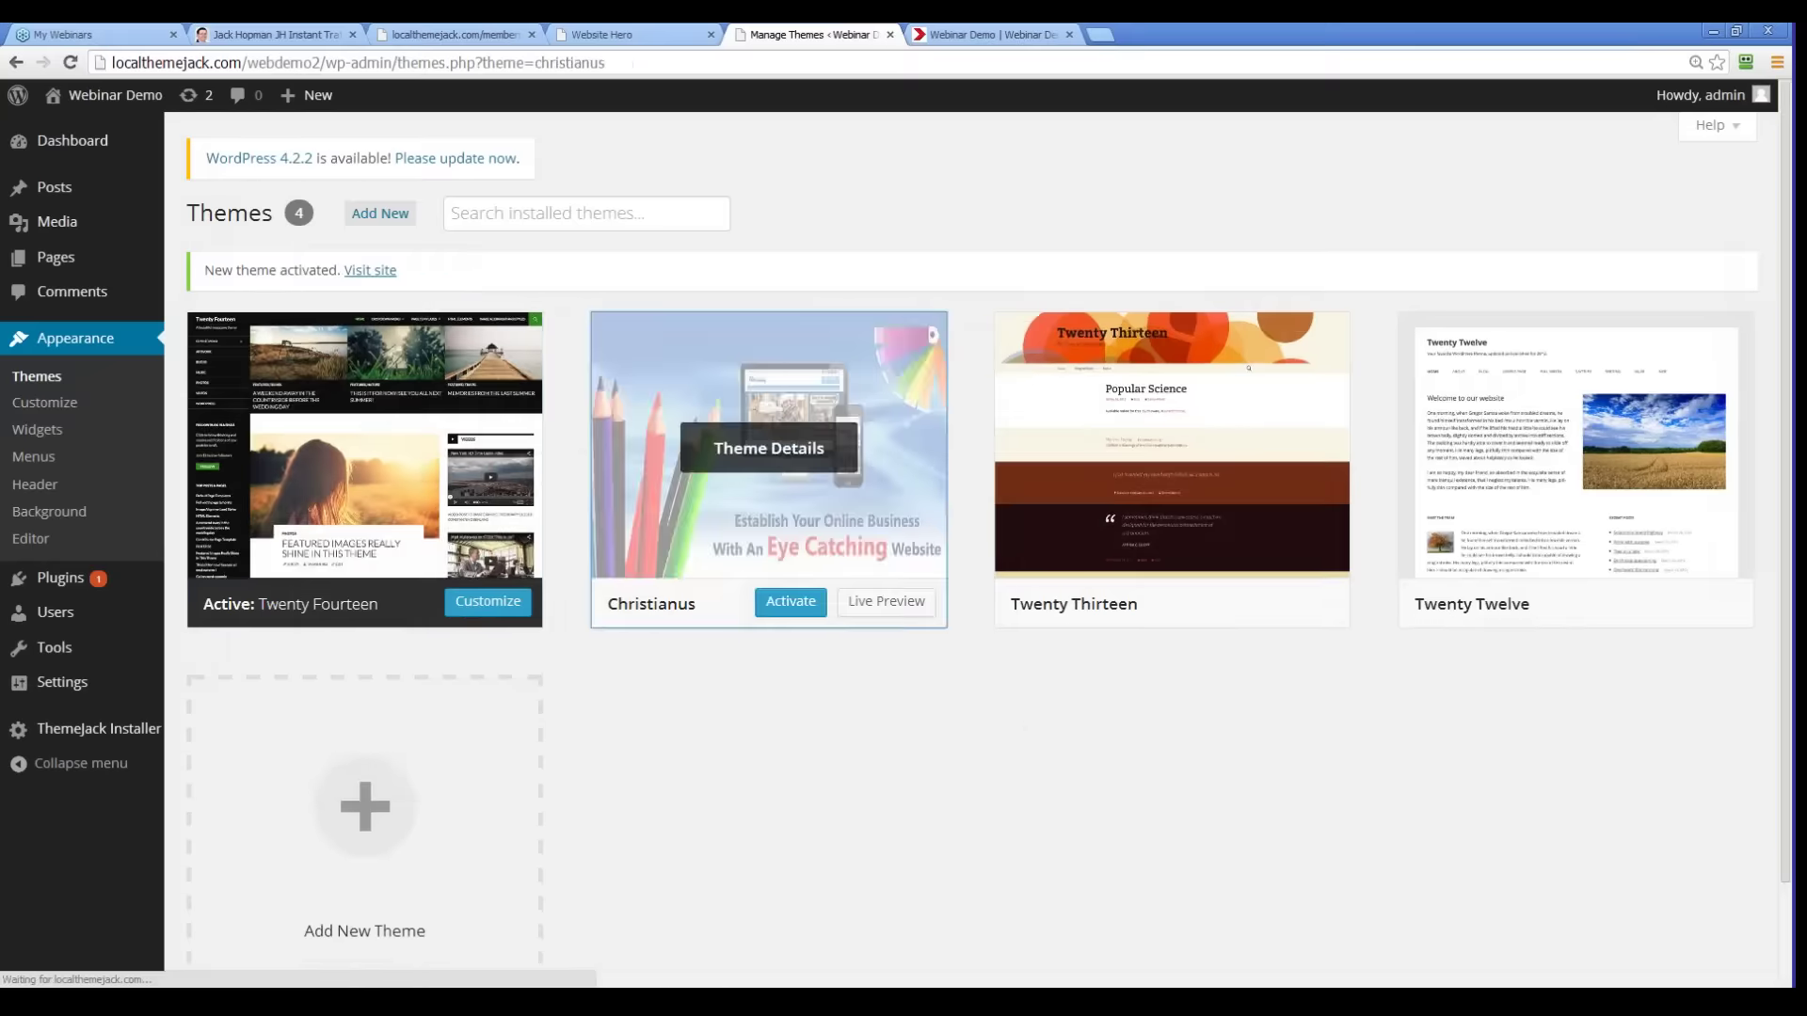
pyautogui.click(785, 446)
pyautogui.click(1678, 936)
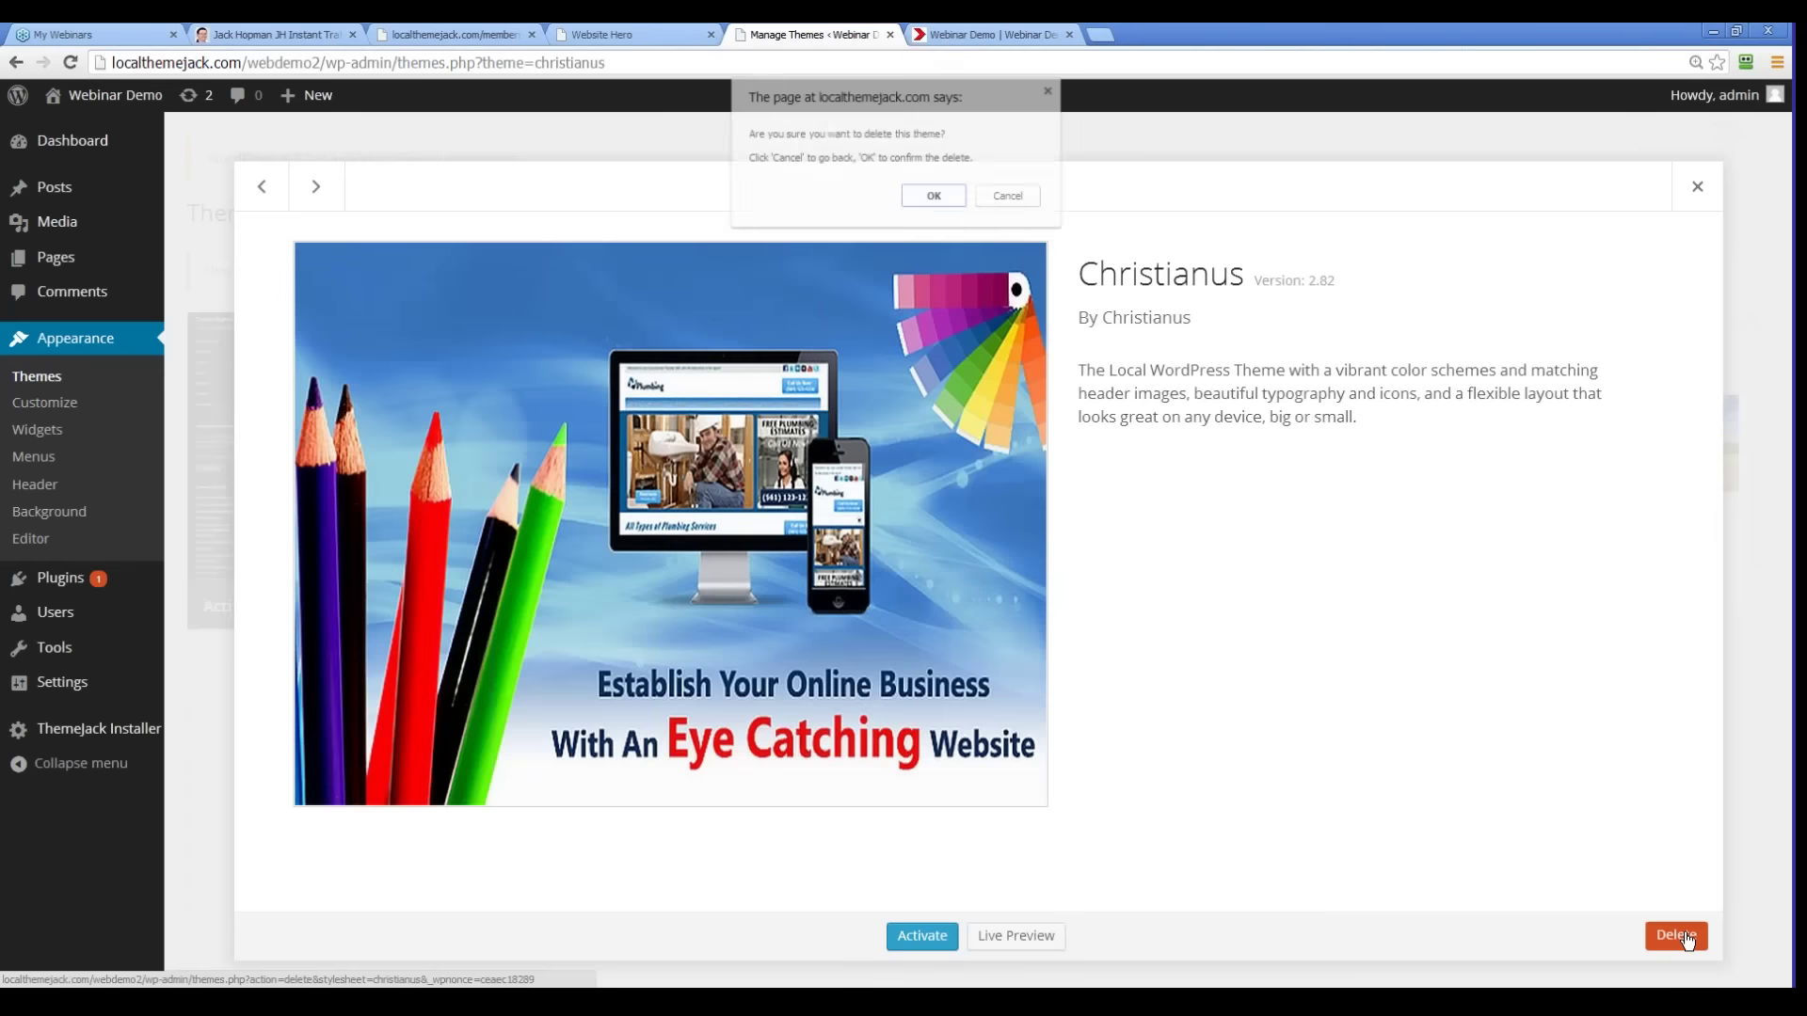
pyautogui.click(945, 199)
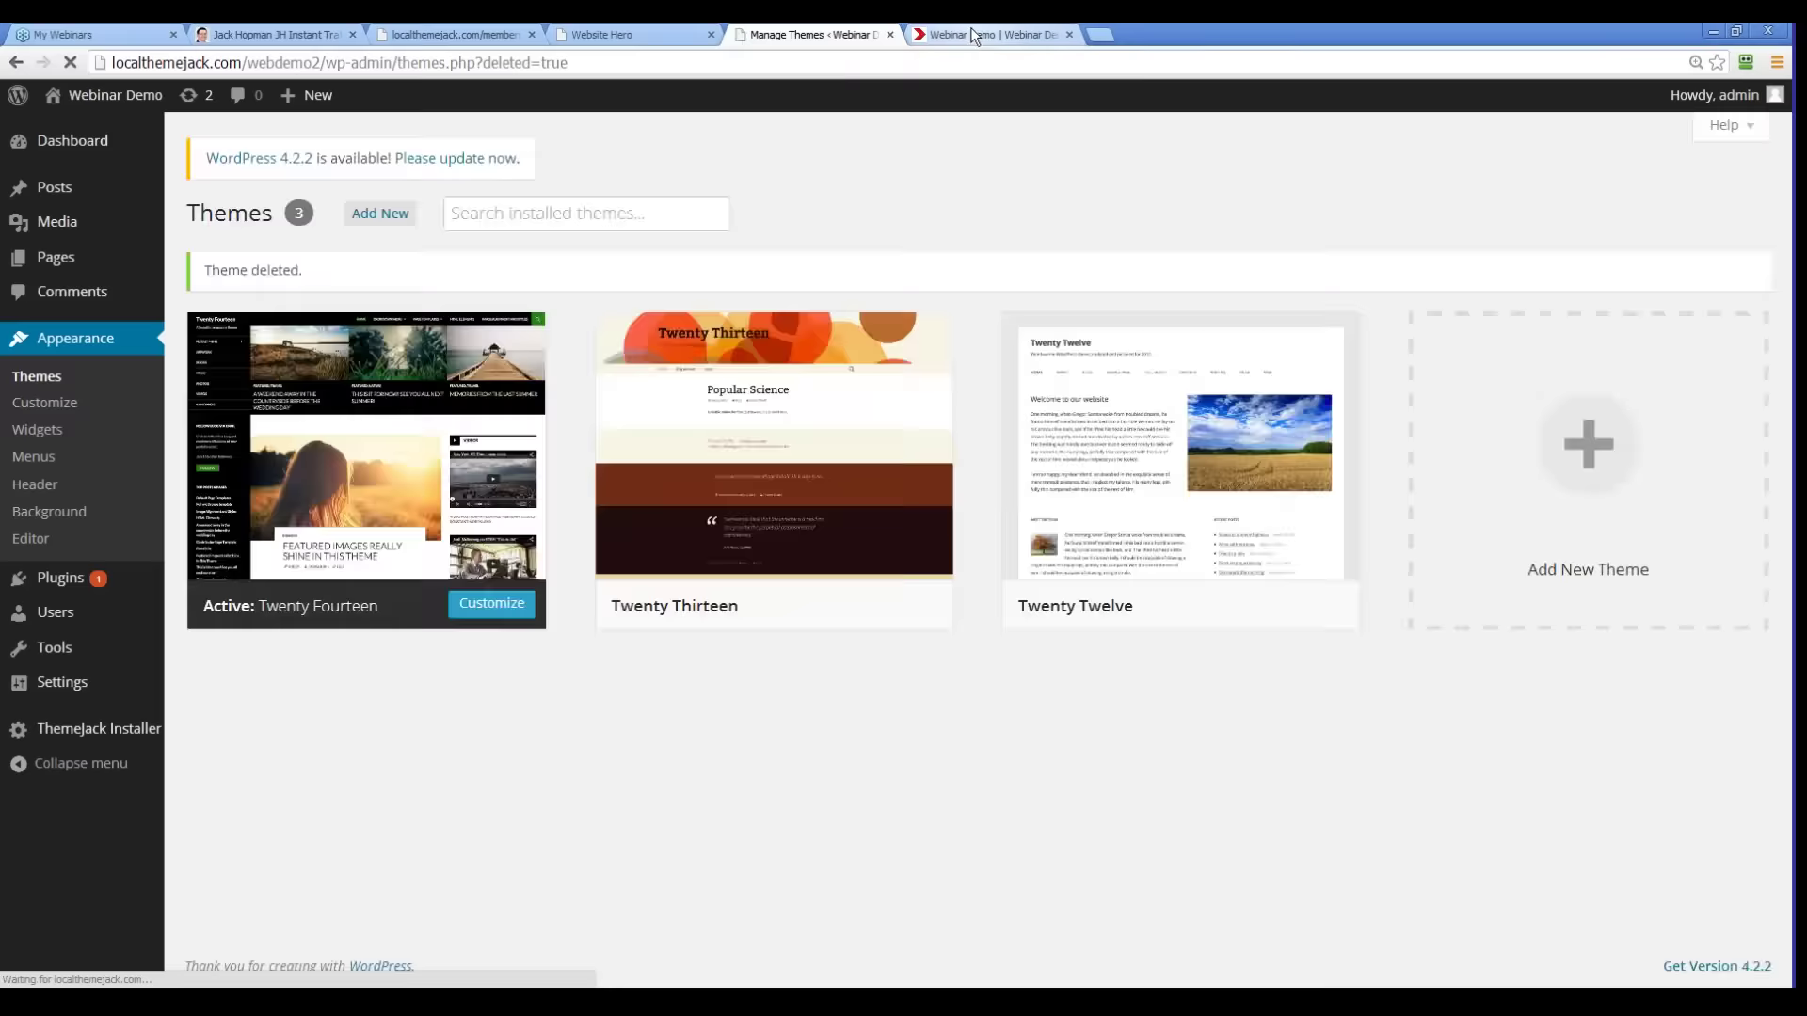
# Step: Reload the Webinar Demo home page and check how it looks with the current theme
pyautogui.click(978, 34)
pyautogui.click(69, 64)
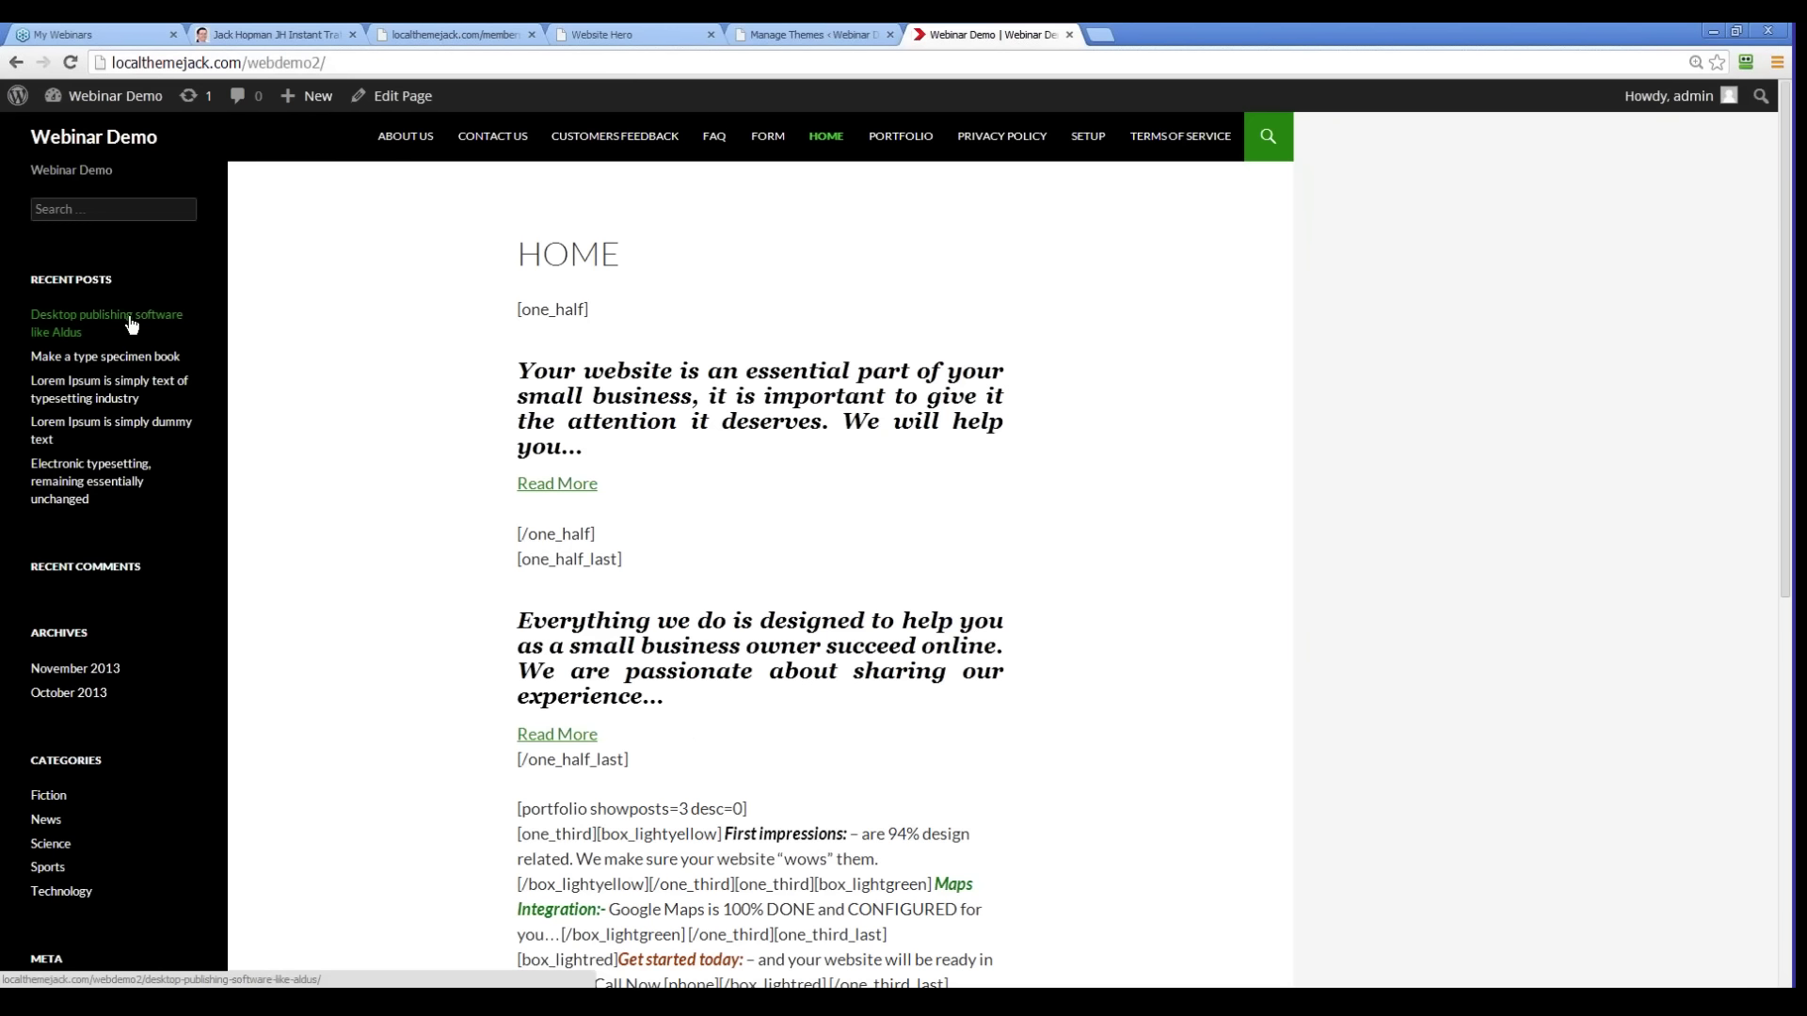
pyautogui.click(797, 36)
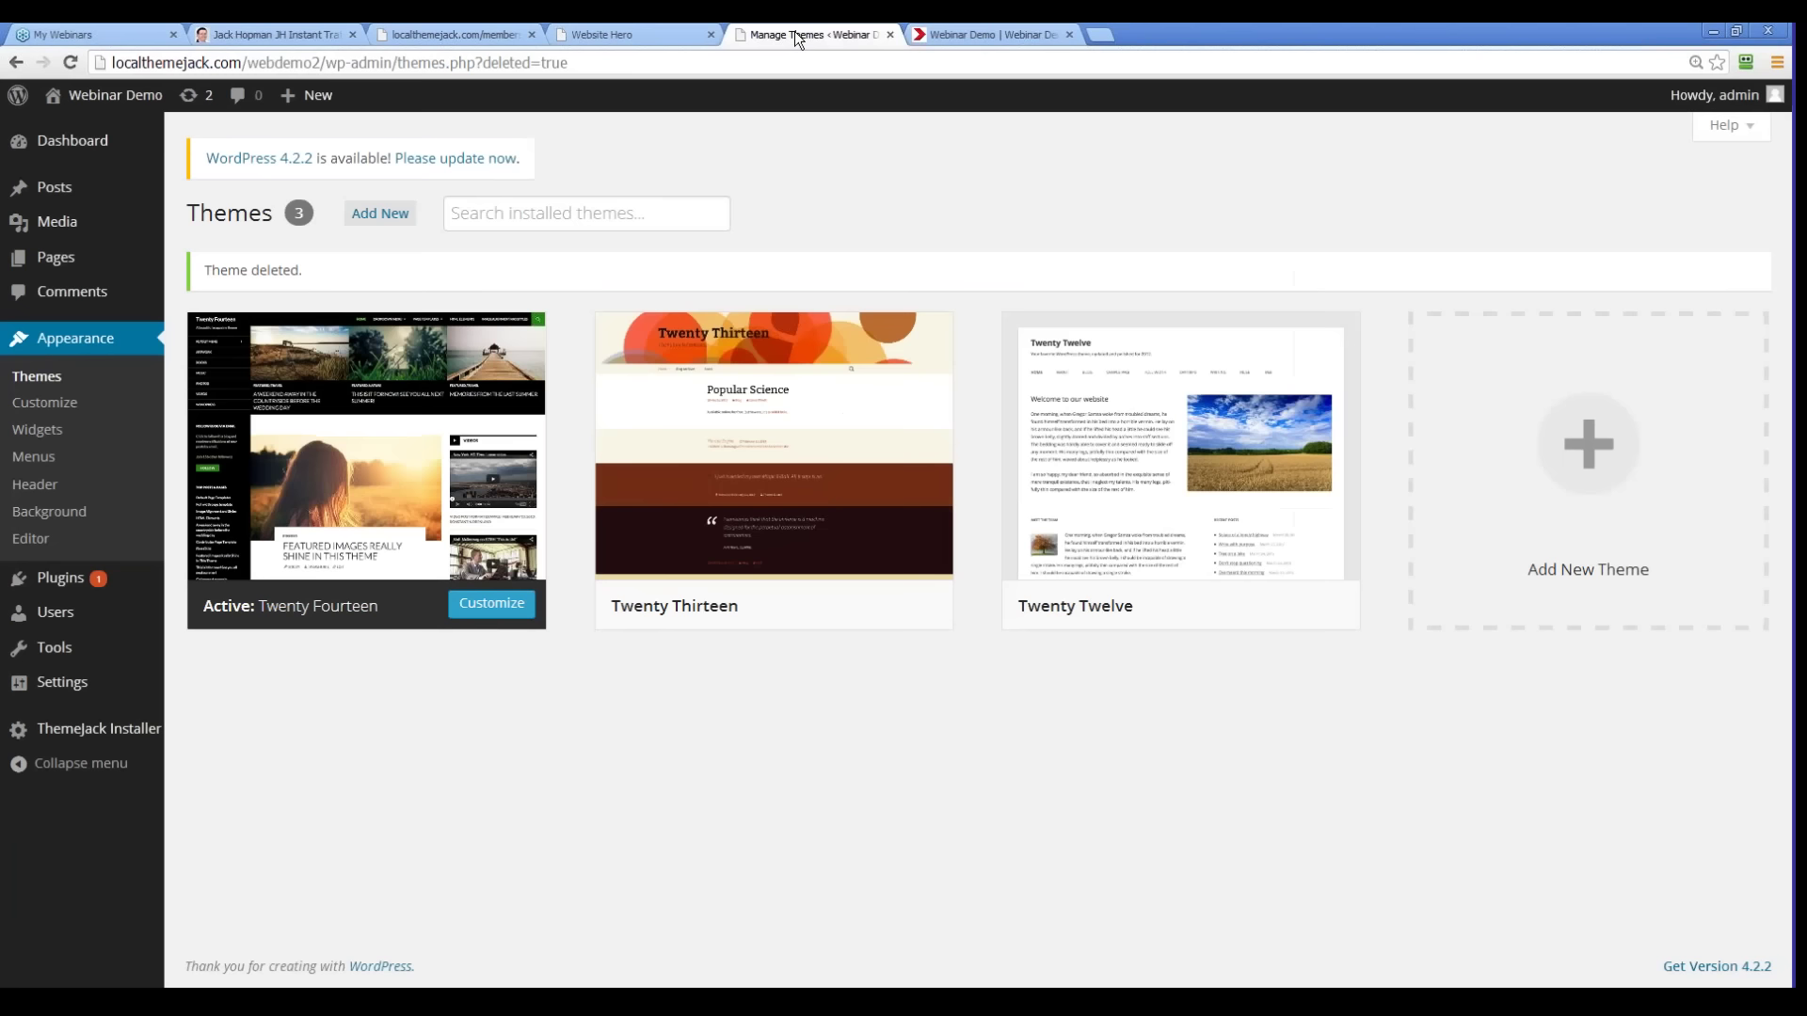
pyautogui.click(956, 36)
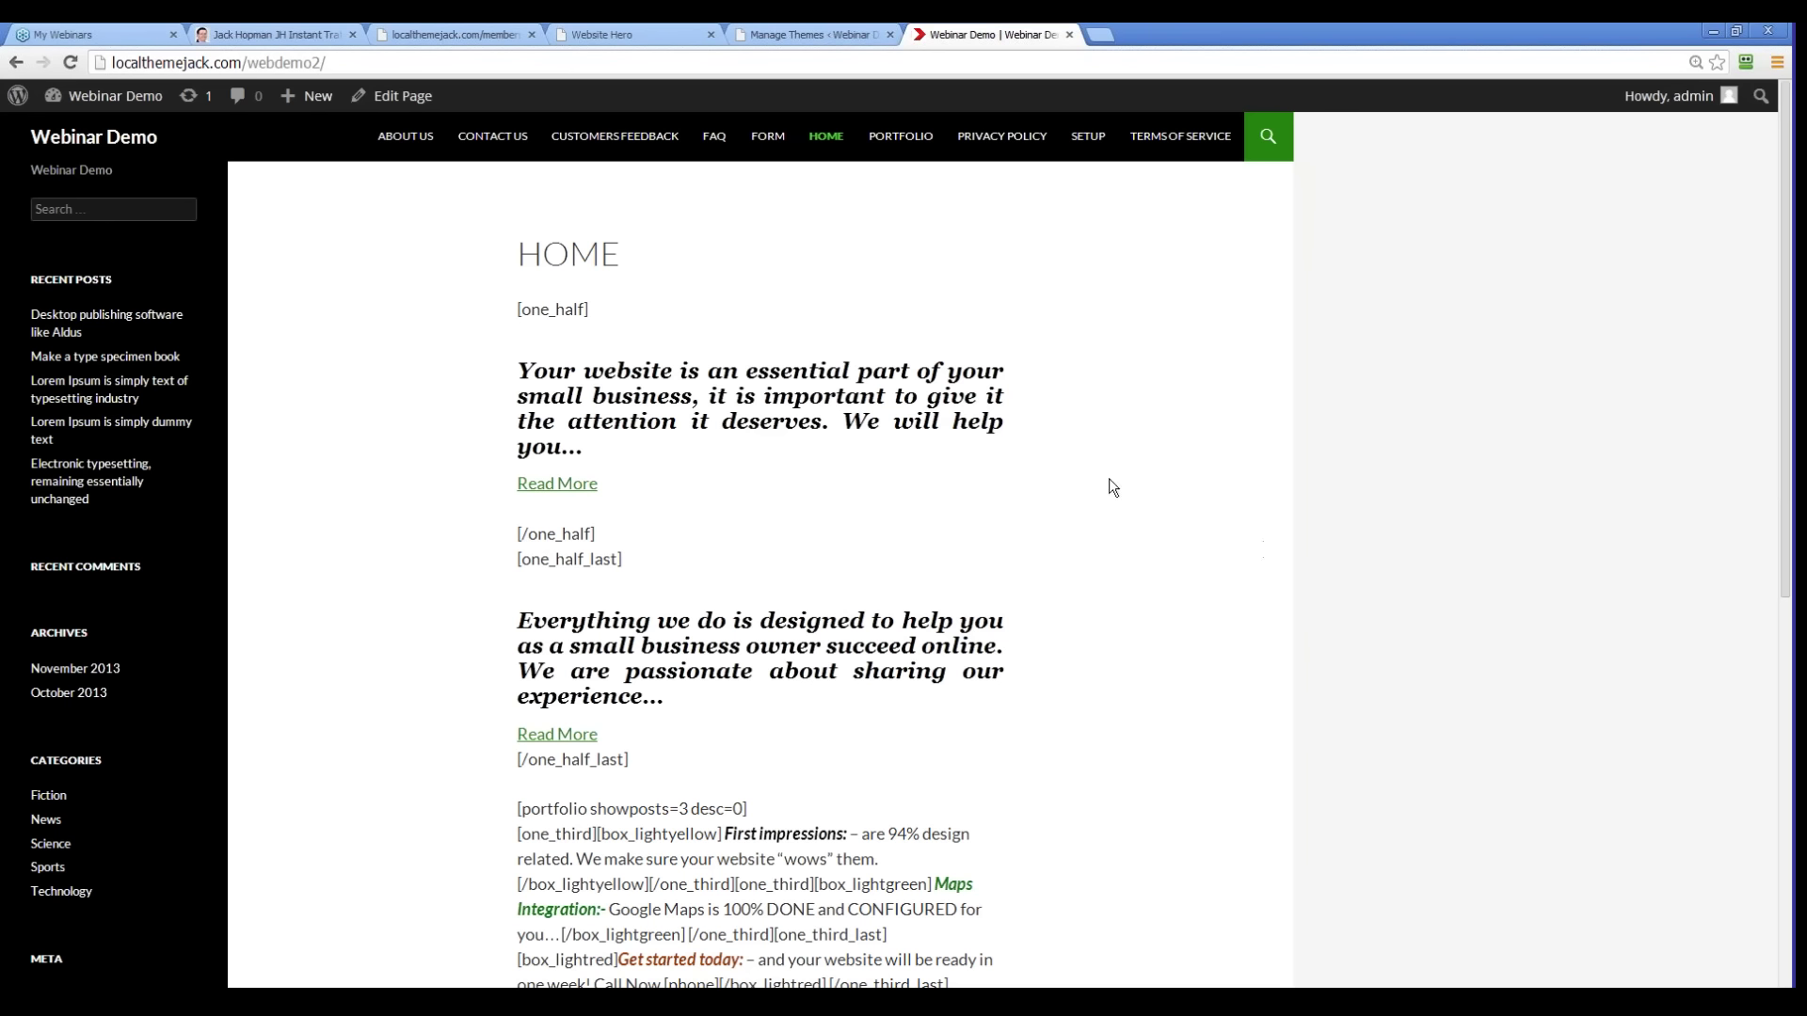
# Step: Open the ThemeJack Installer in the site's admin and show the available Theme Type options
pyautogui.click(799, 34)
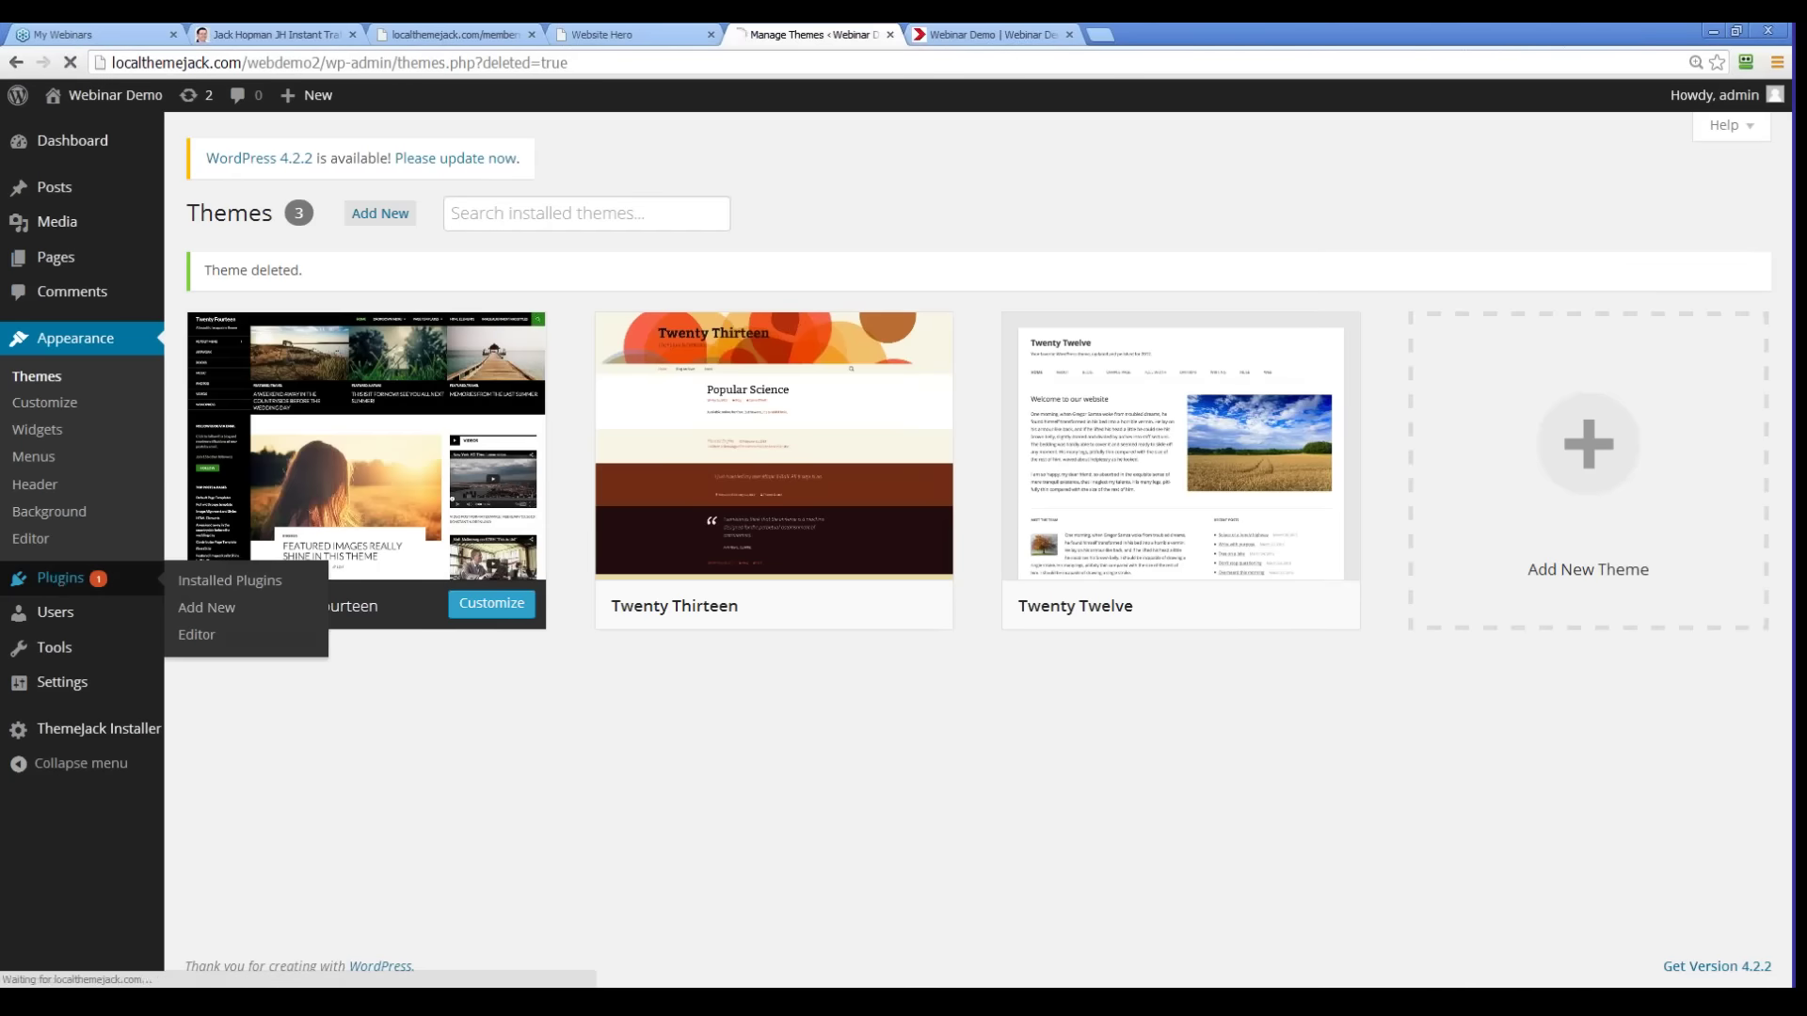
pyautogui.click(56, 581)
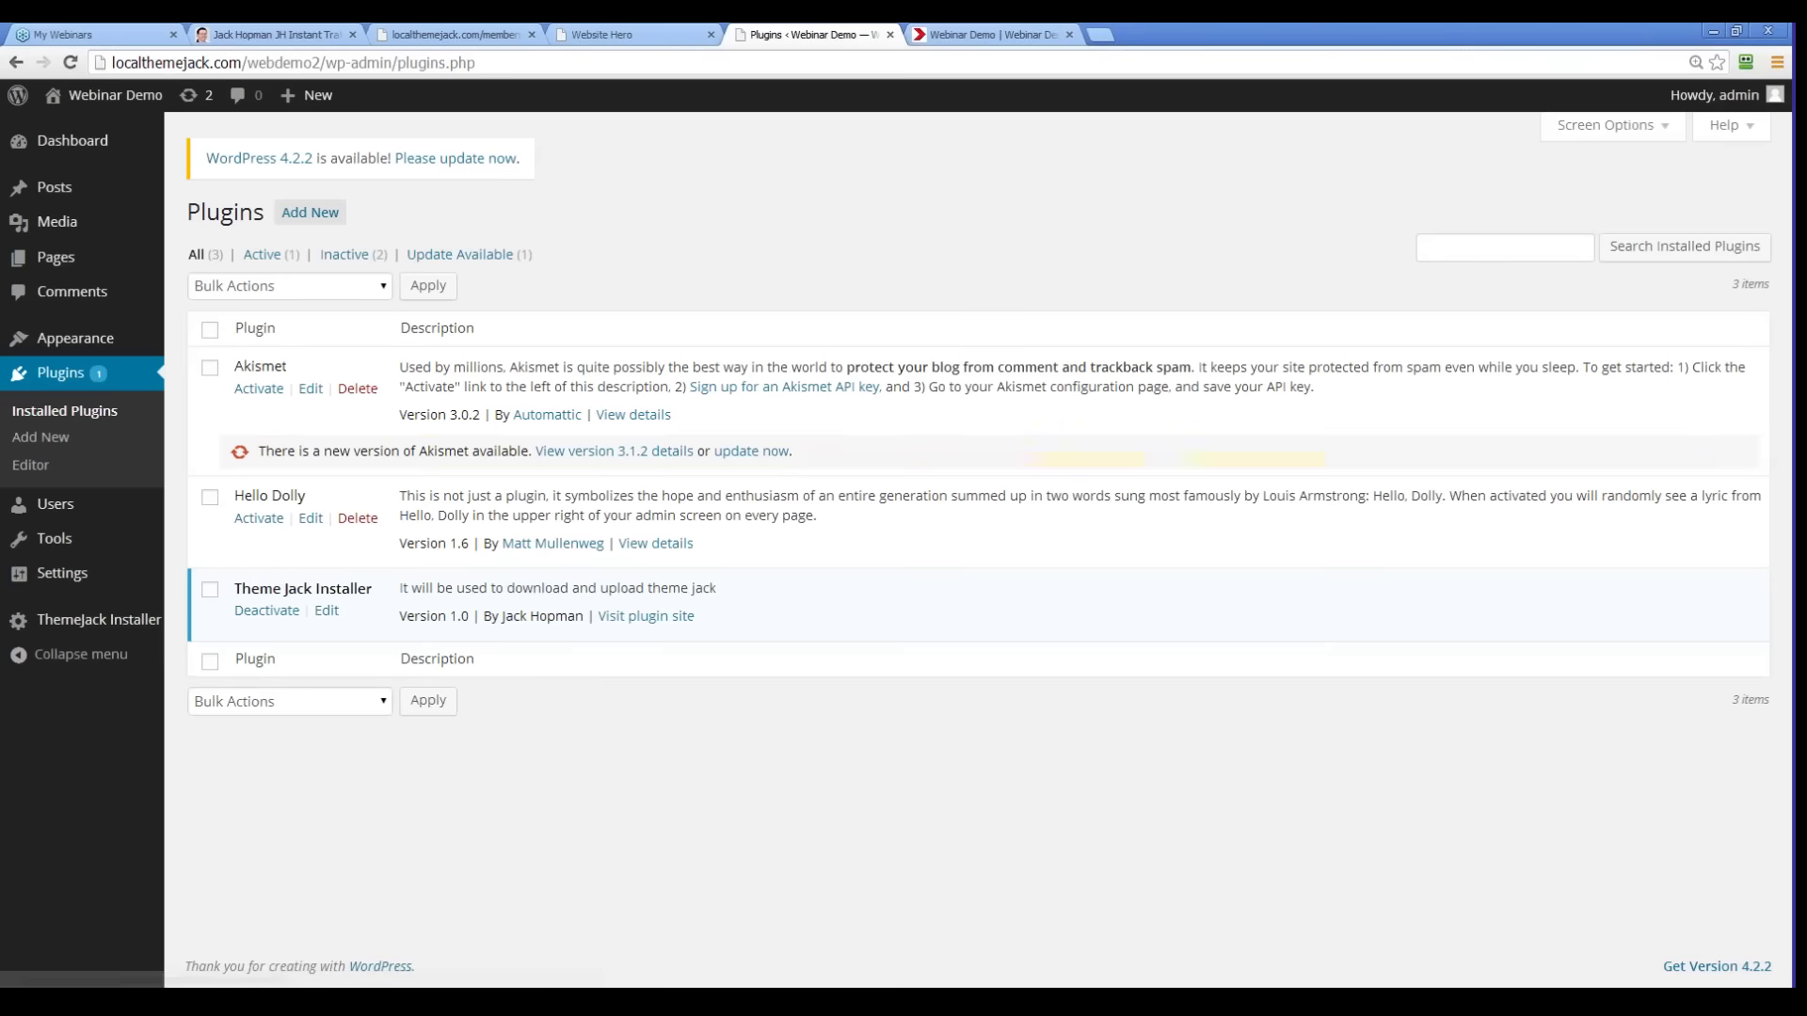
pyautogui.click(94, 617)
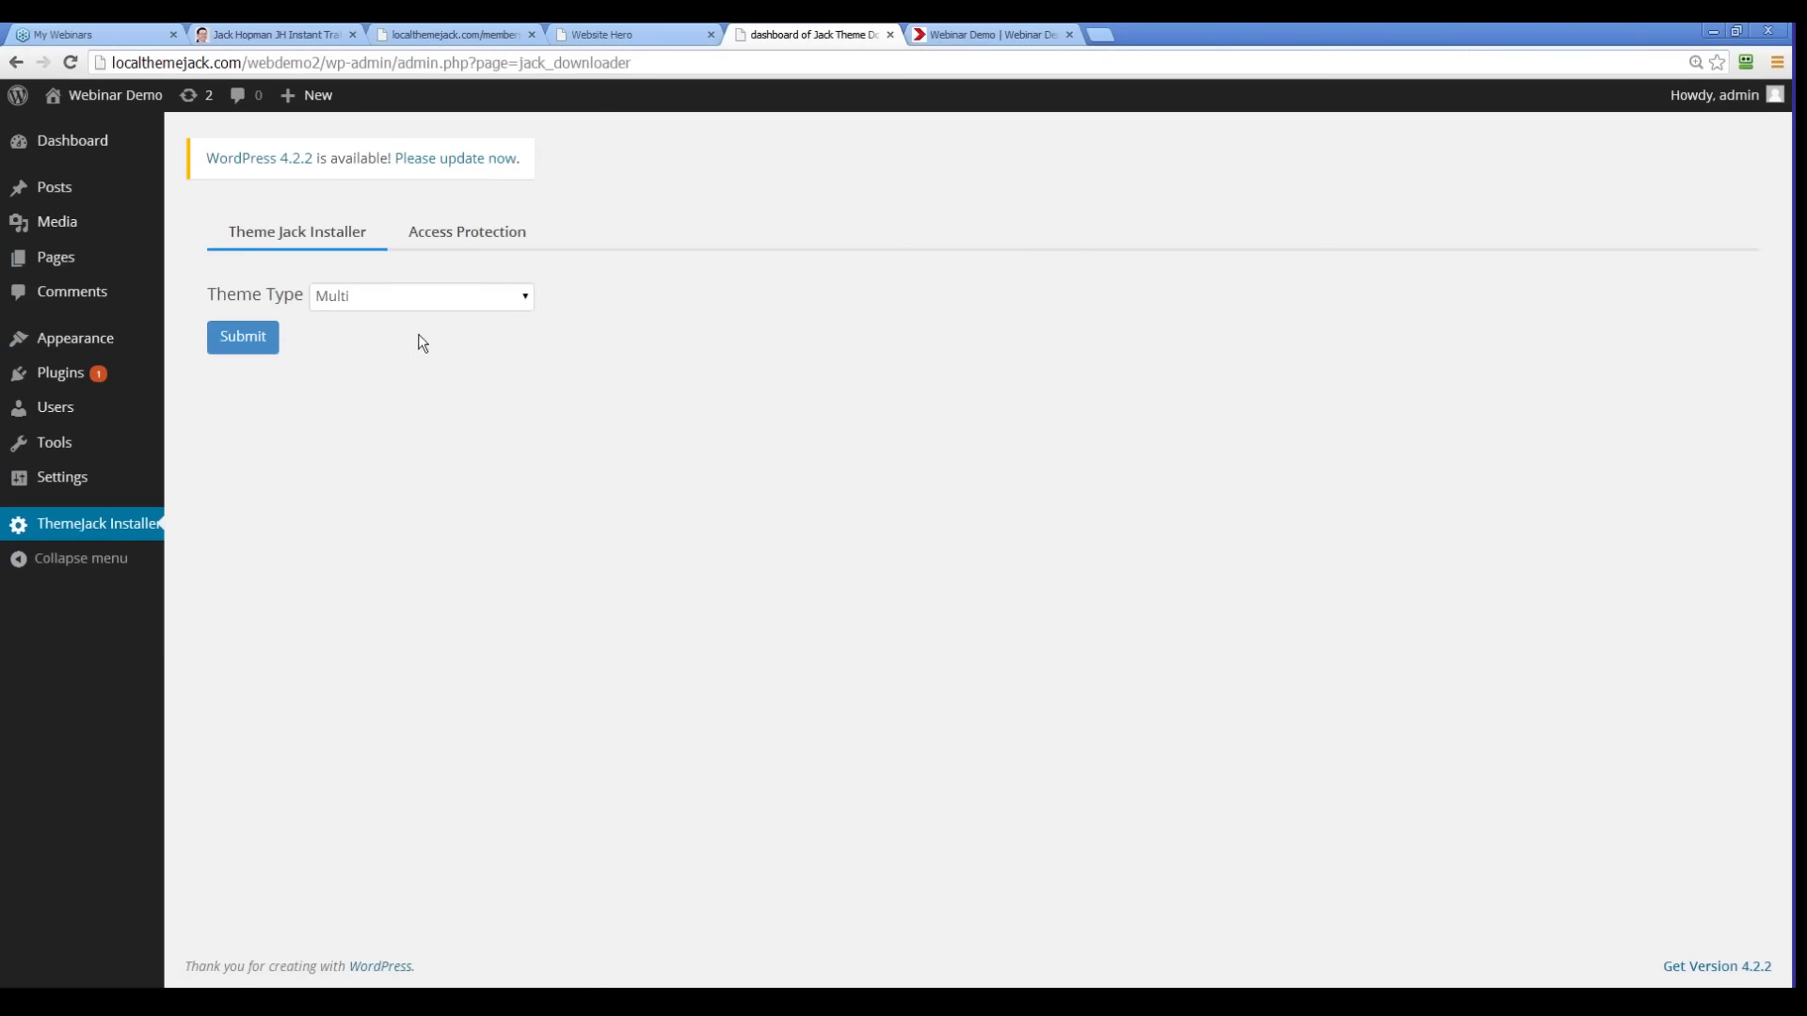
pyautogui.click(459, 300)
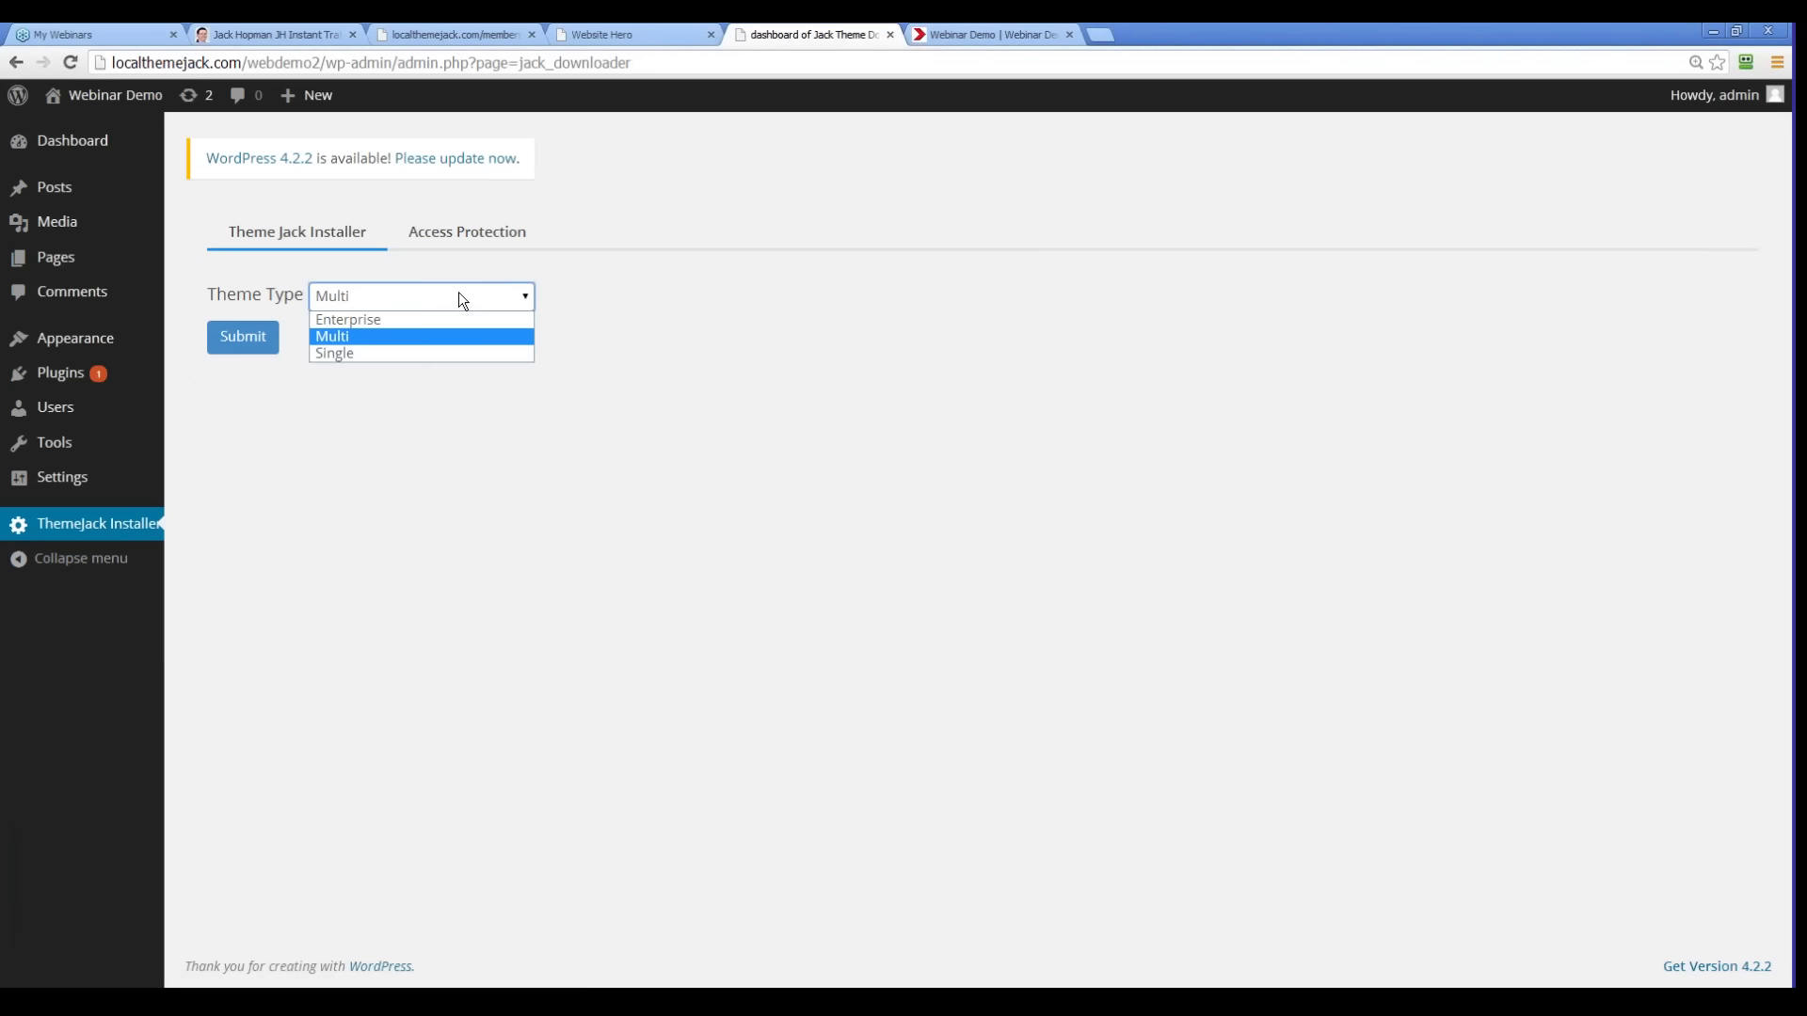
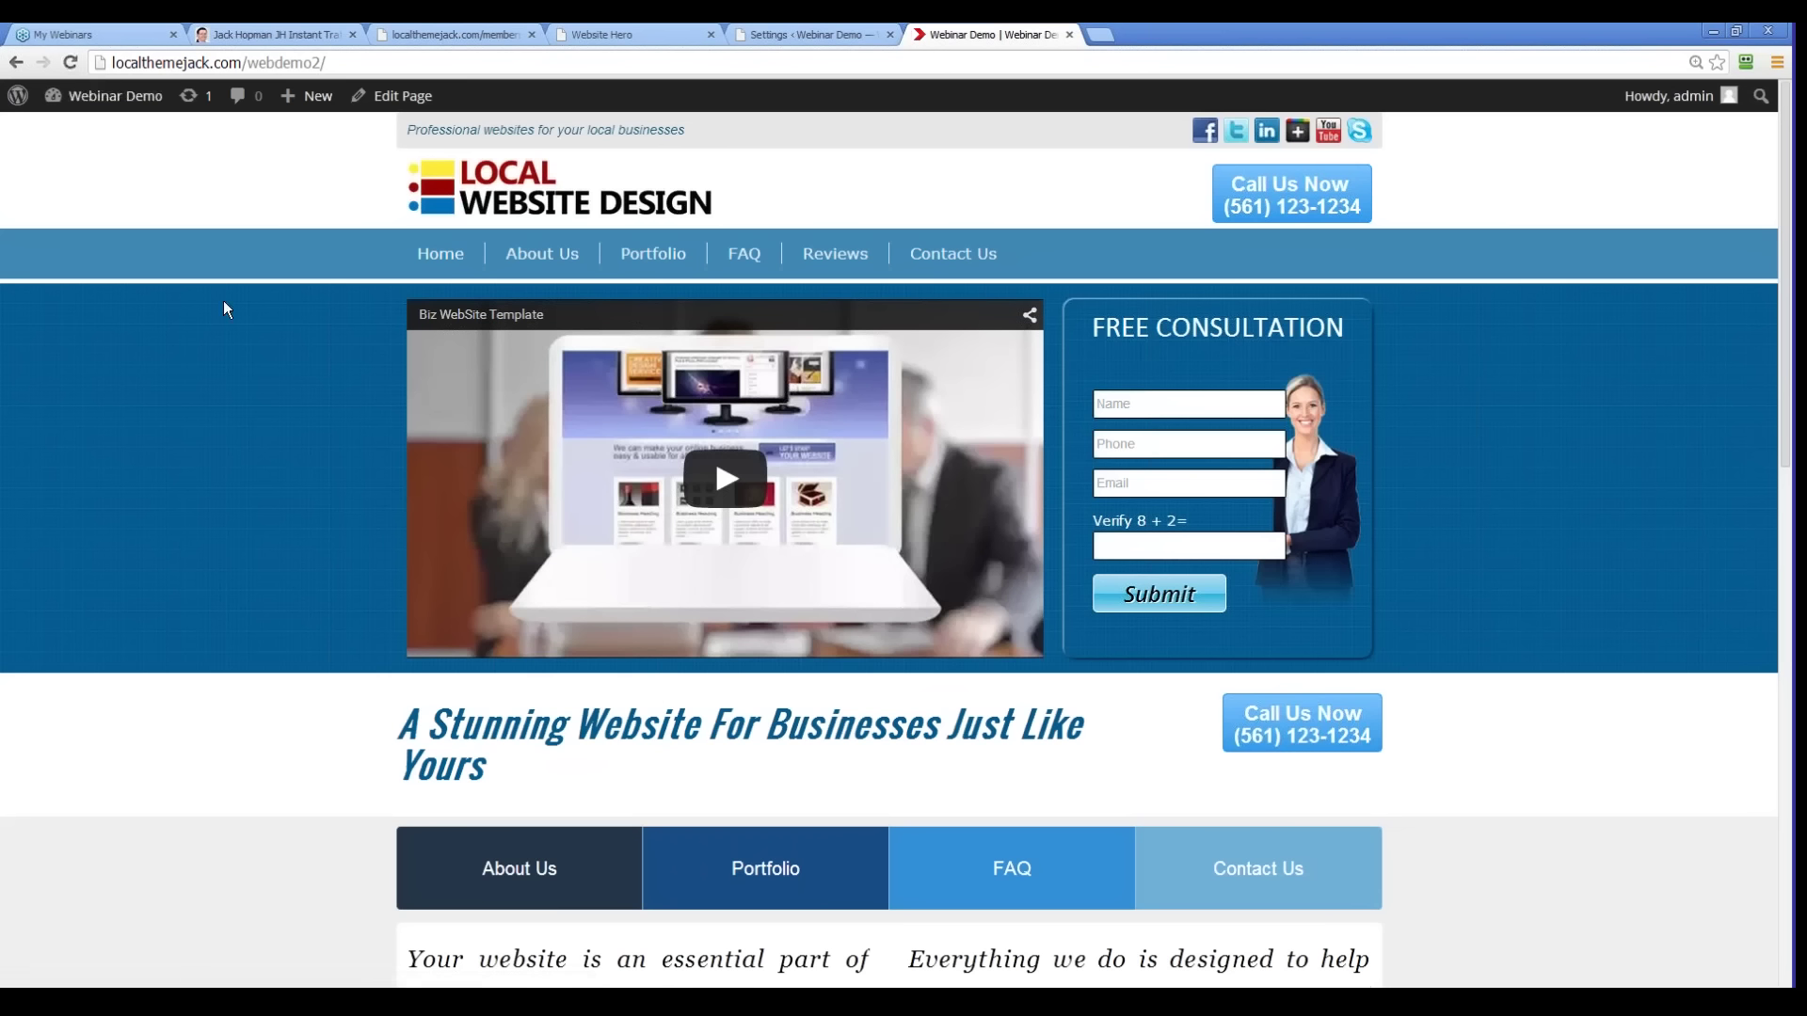
# Step: Look over the Webinar Demo home page, including its headline, page links and portfolio samples
pyautogui.scroll(-9, 260, 373)
pyautogui.scroll(4, 262, 372)
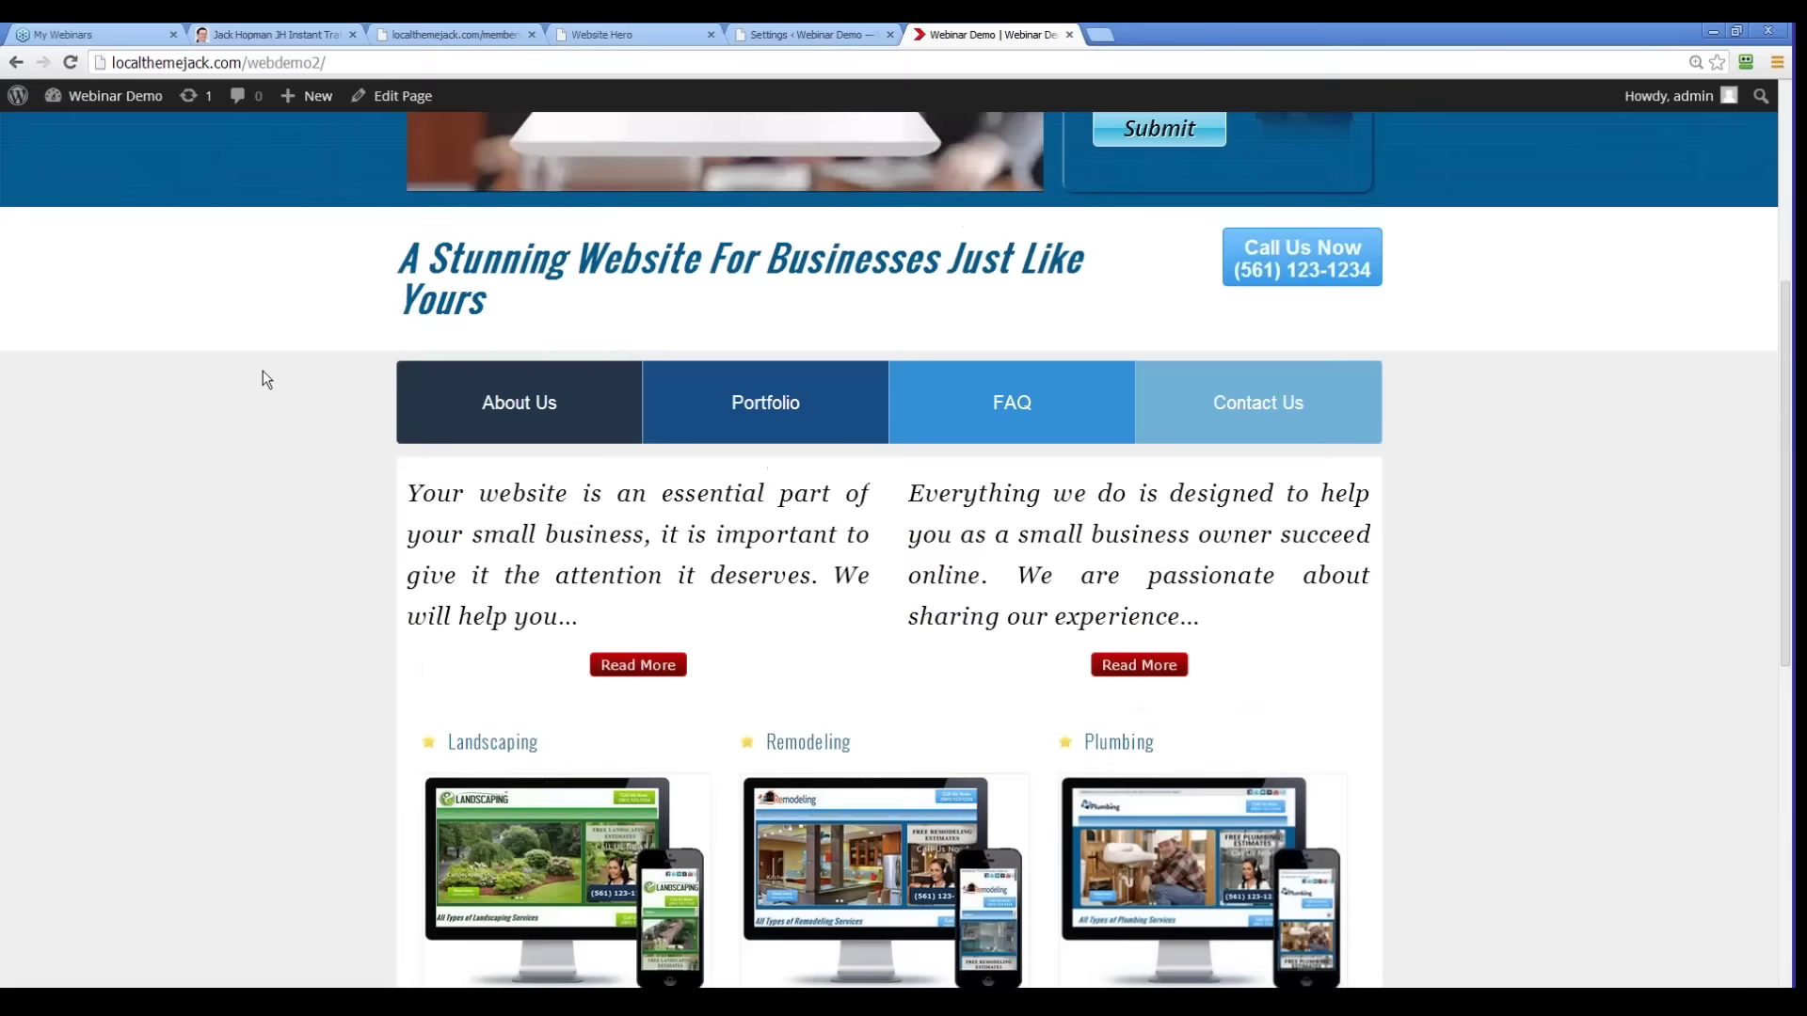
pyautogui.scroll(5, 262, 372)
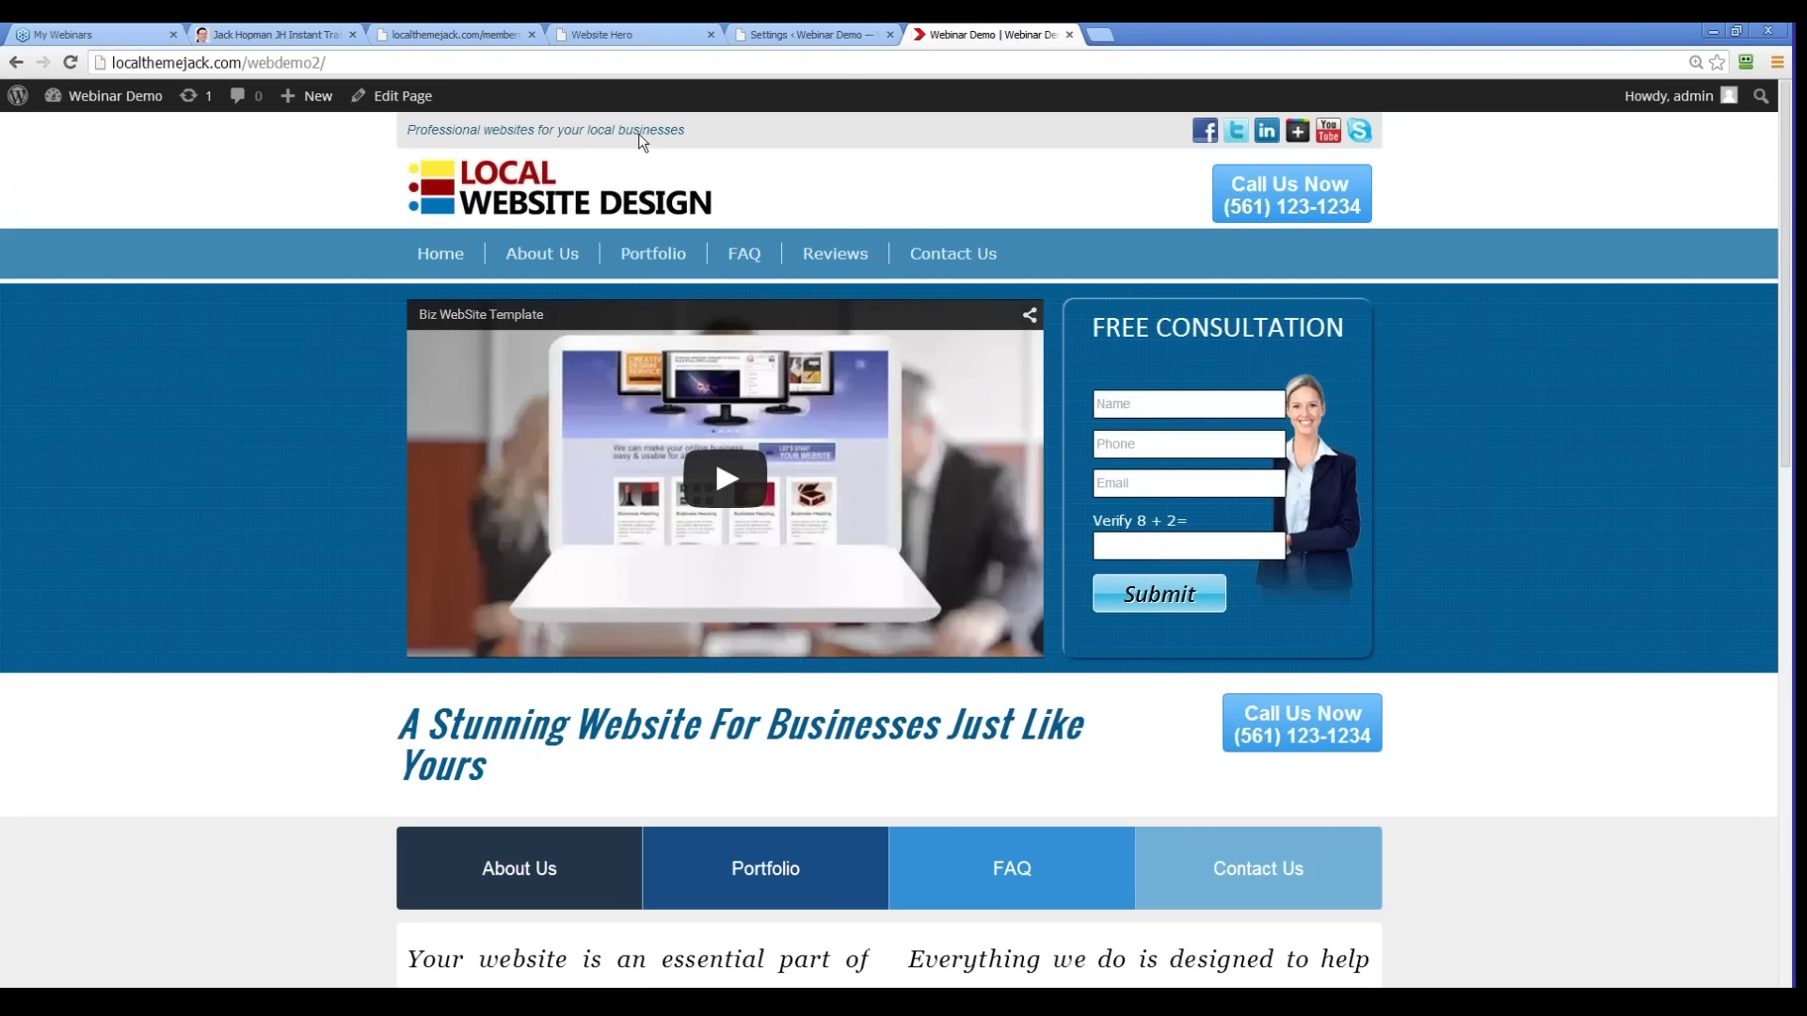
# Step: Look at the theme's niche settings, contact options and license page in the site's admin
pyautogui.click(760, 36)
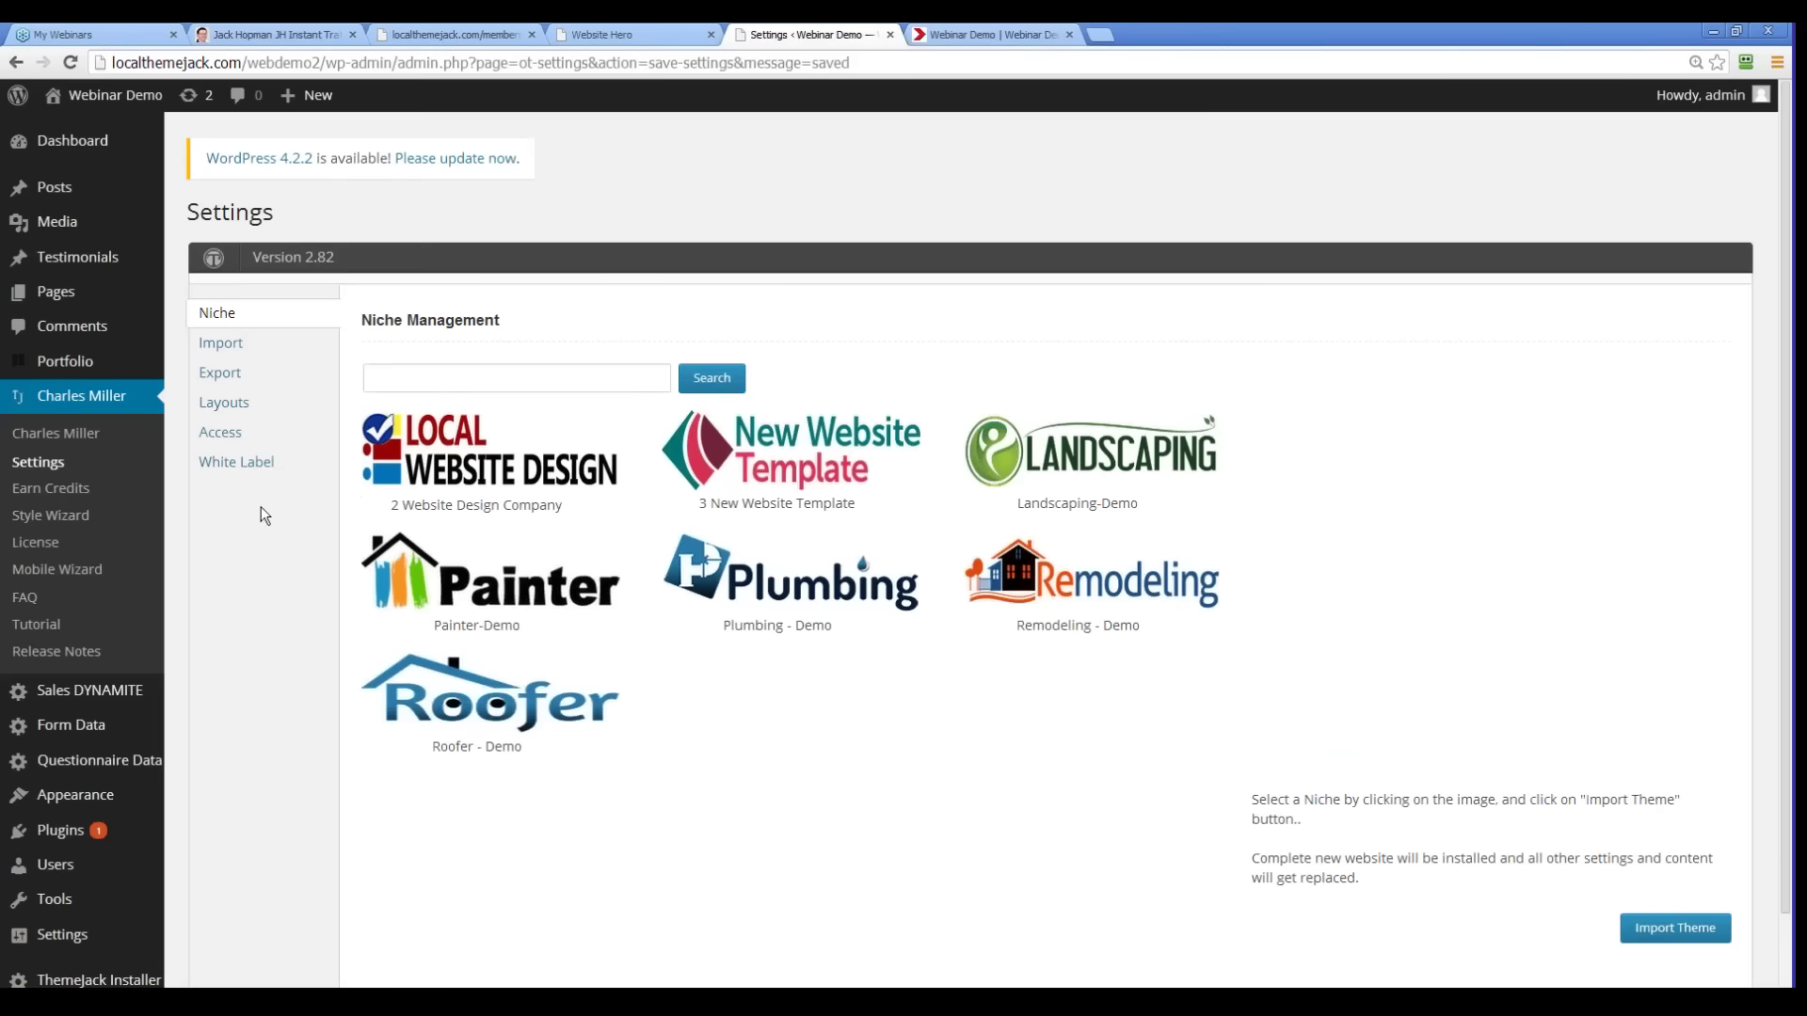
pyautogui.click(66, 438)
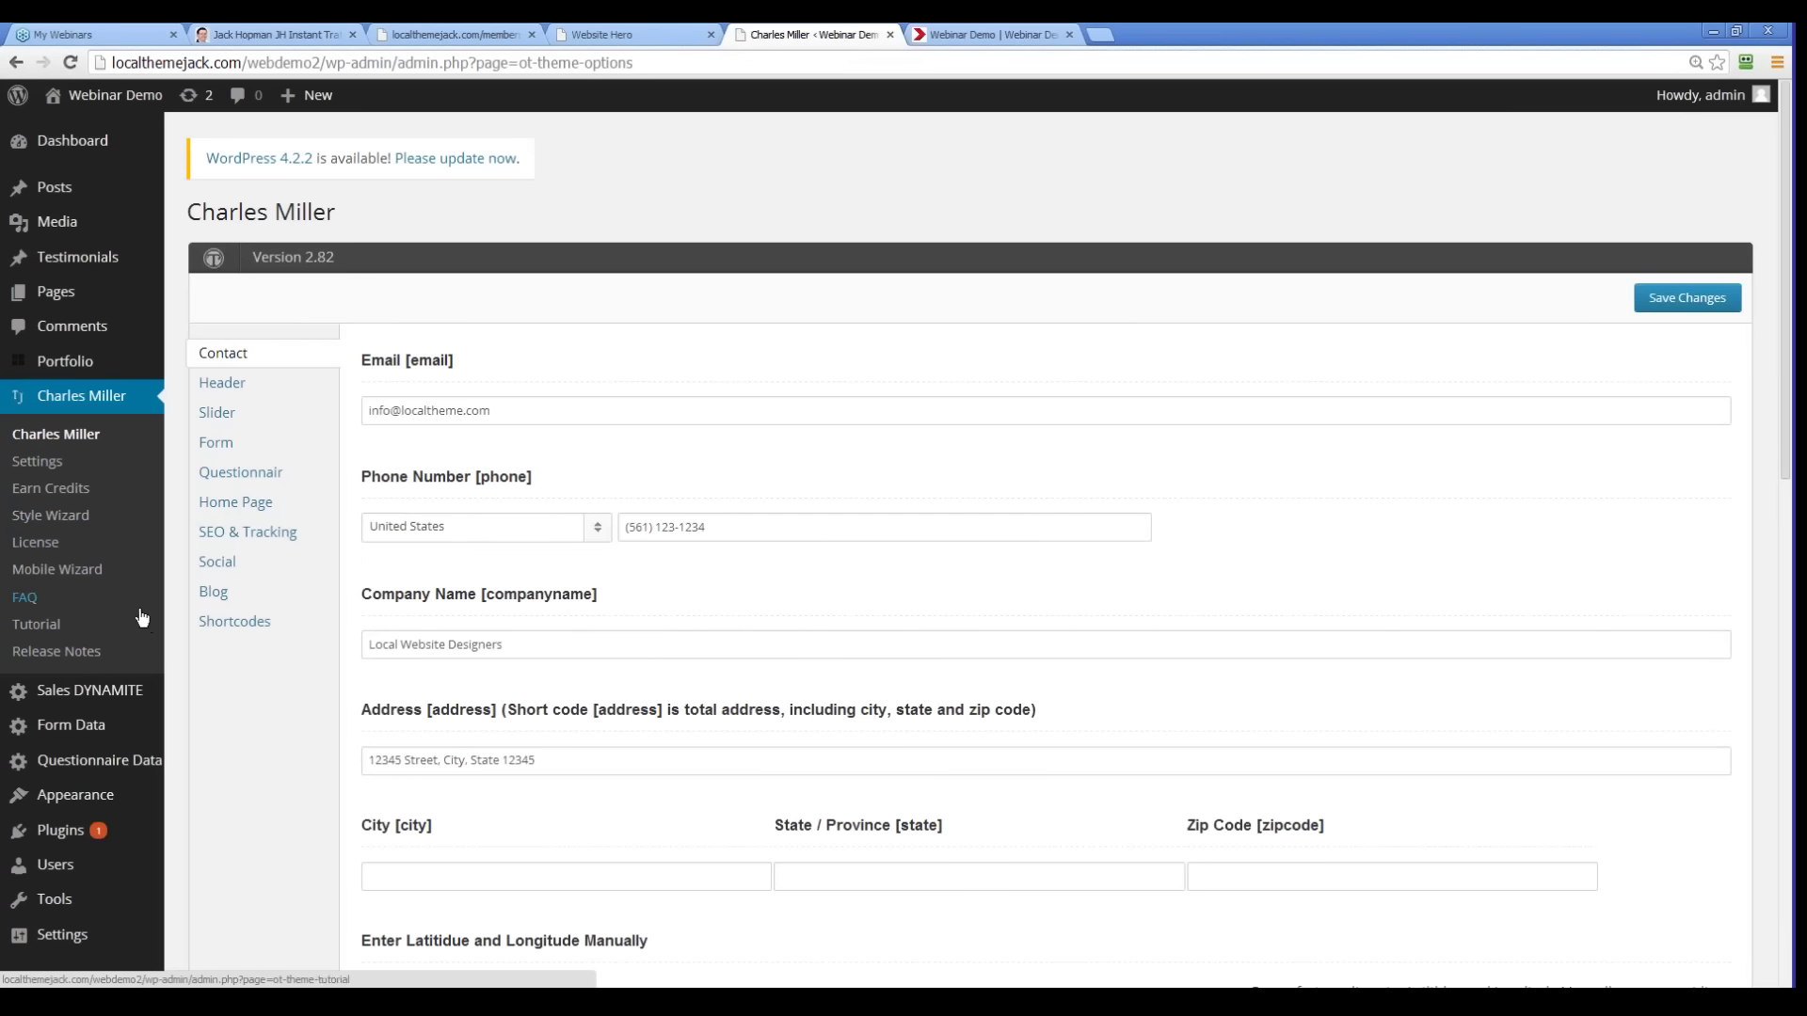
pyautogui.click(45, 545)
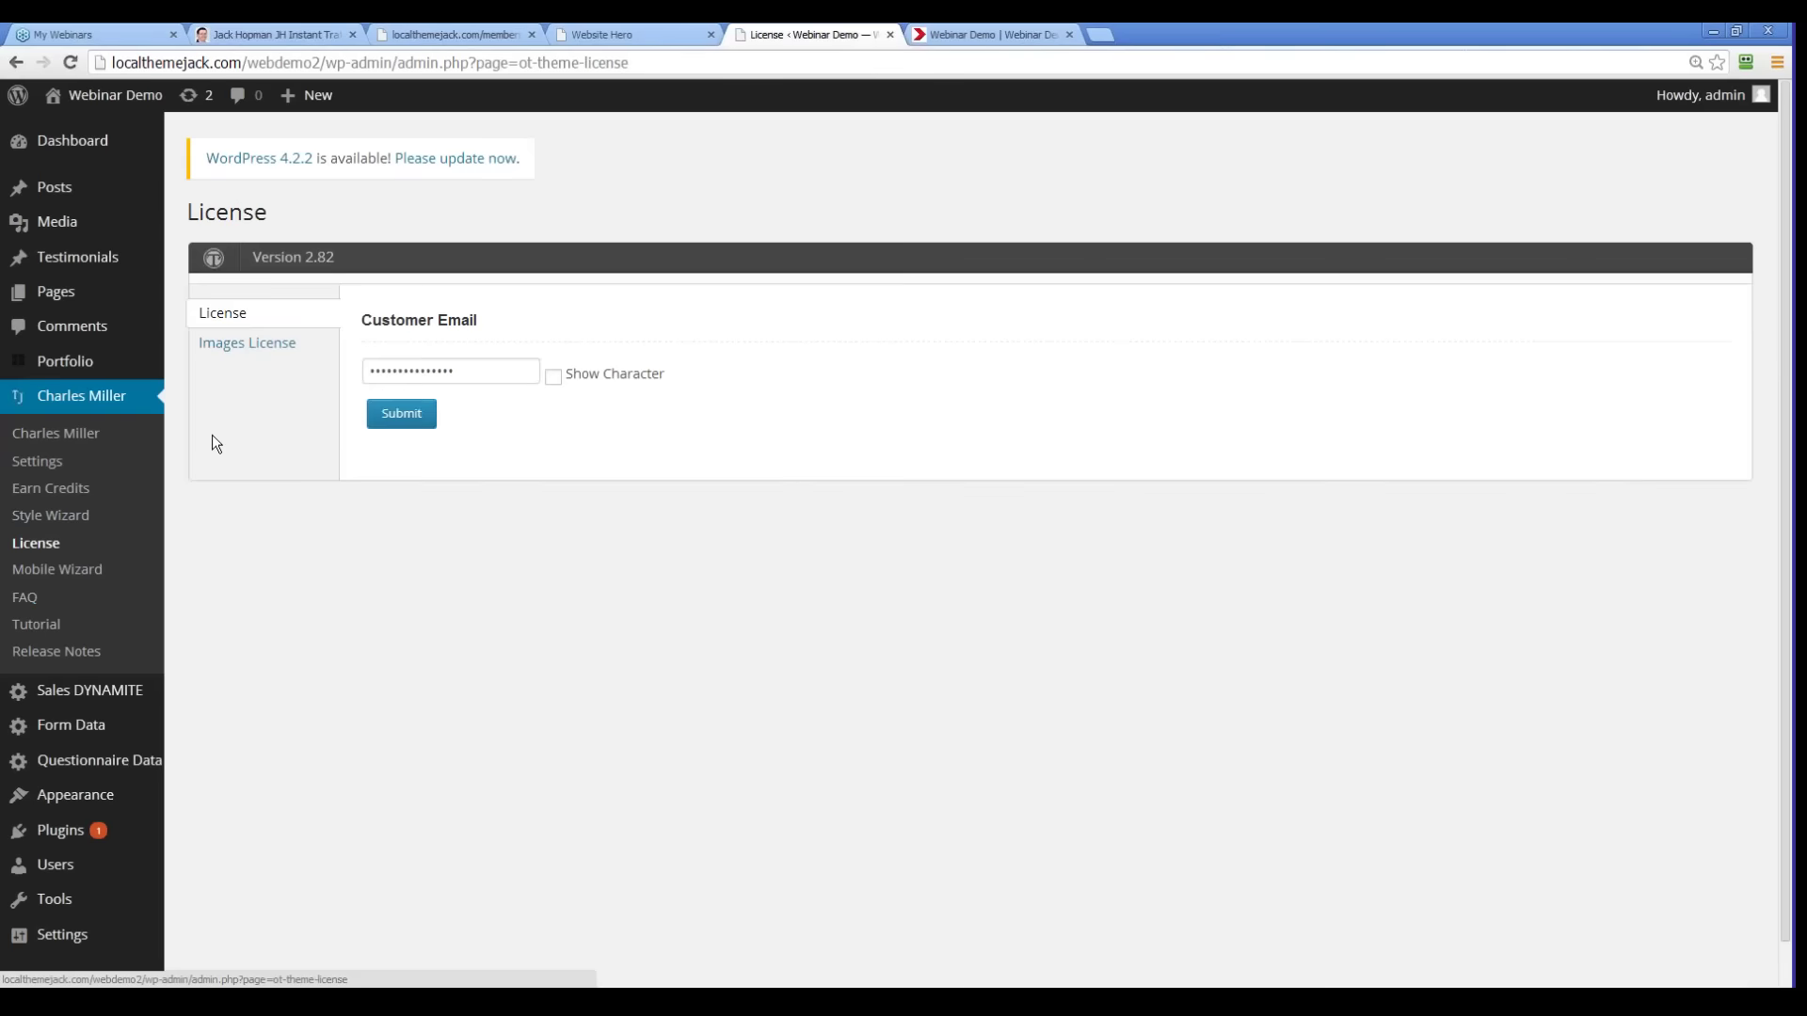
# Step: Set the theme's white label name to Theme Jack in its settings and submit the change
pyautogui.click(37, 462)
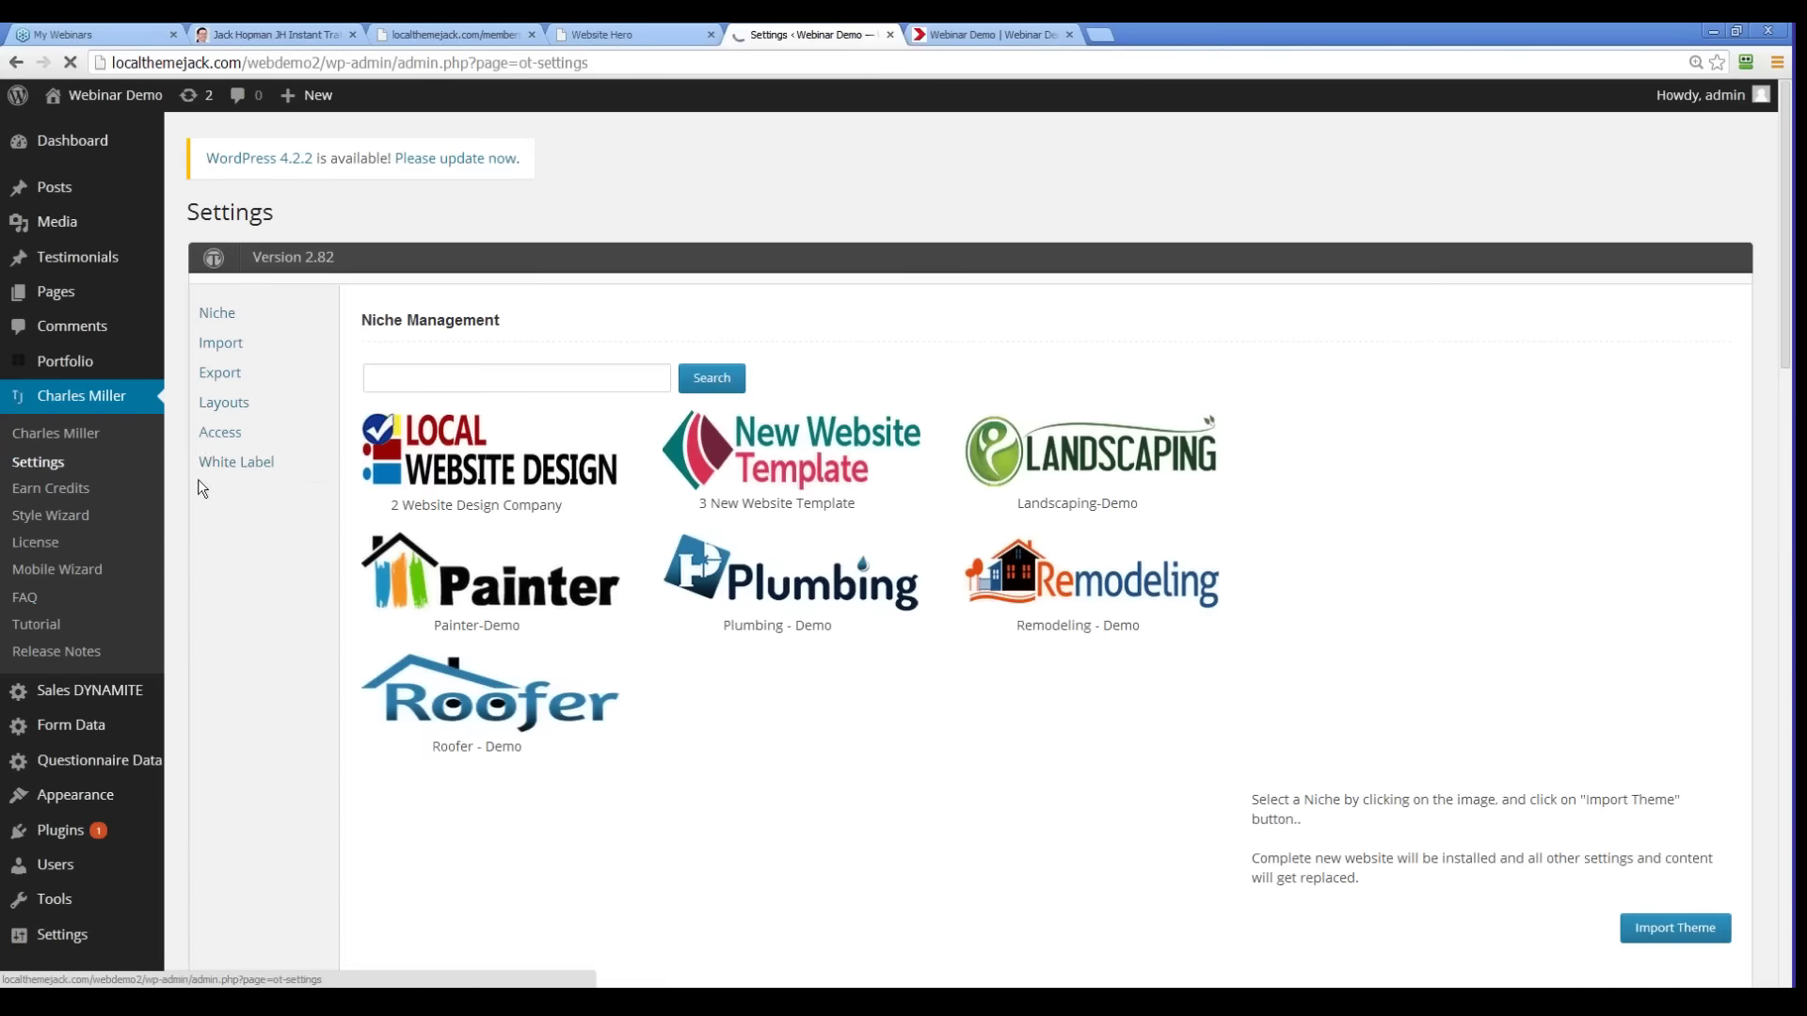
pyautogui.click(202, 468)
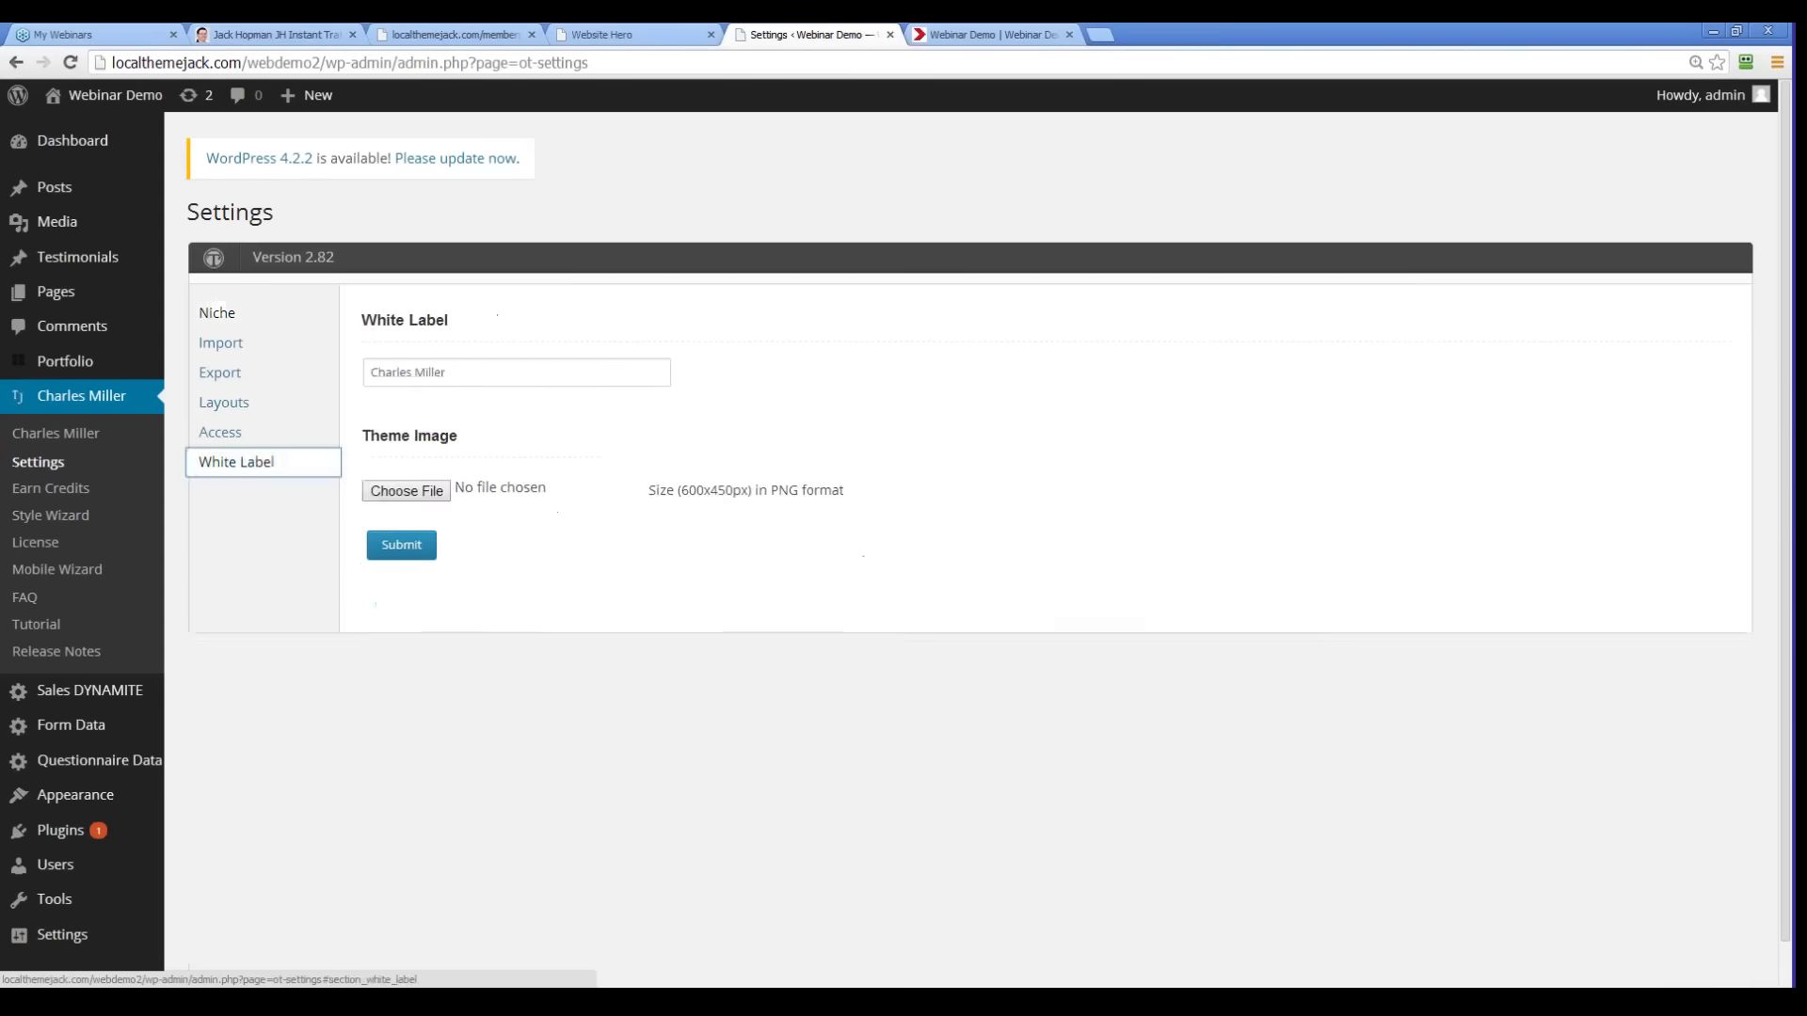
pyautogui.press('Tab')
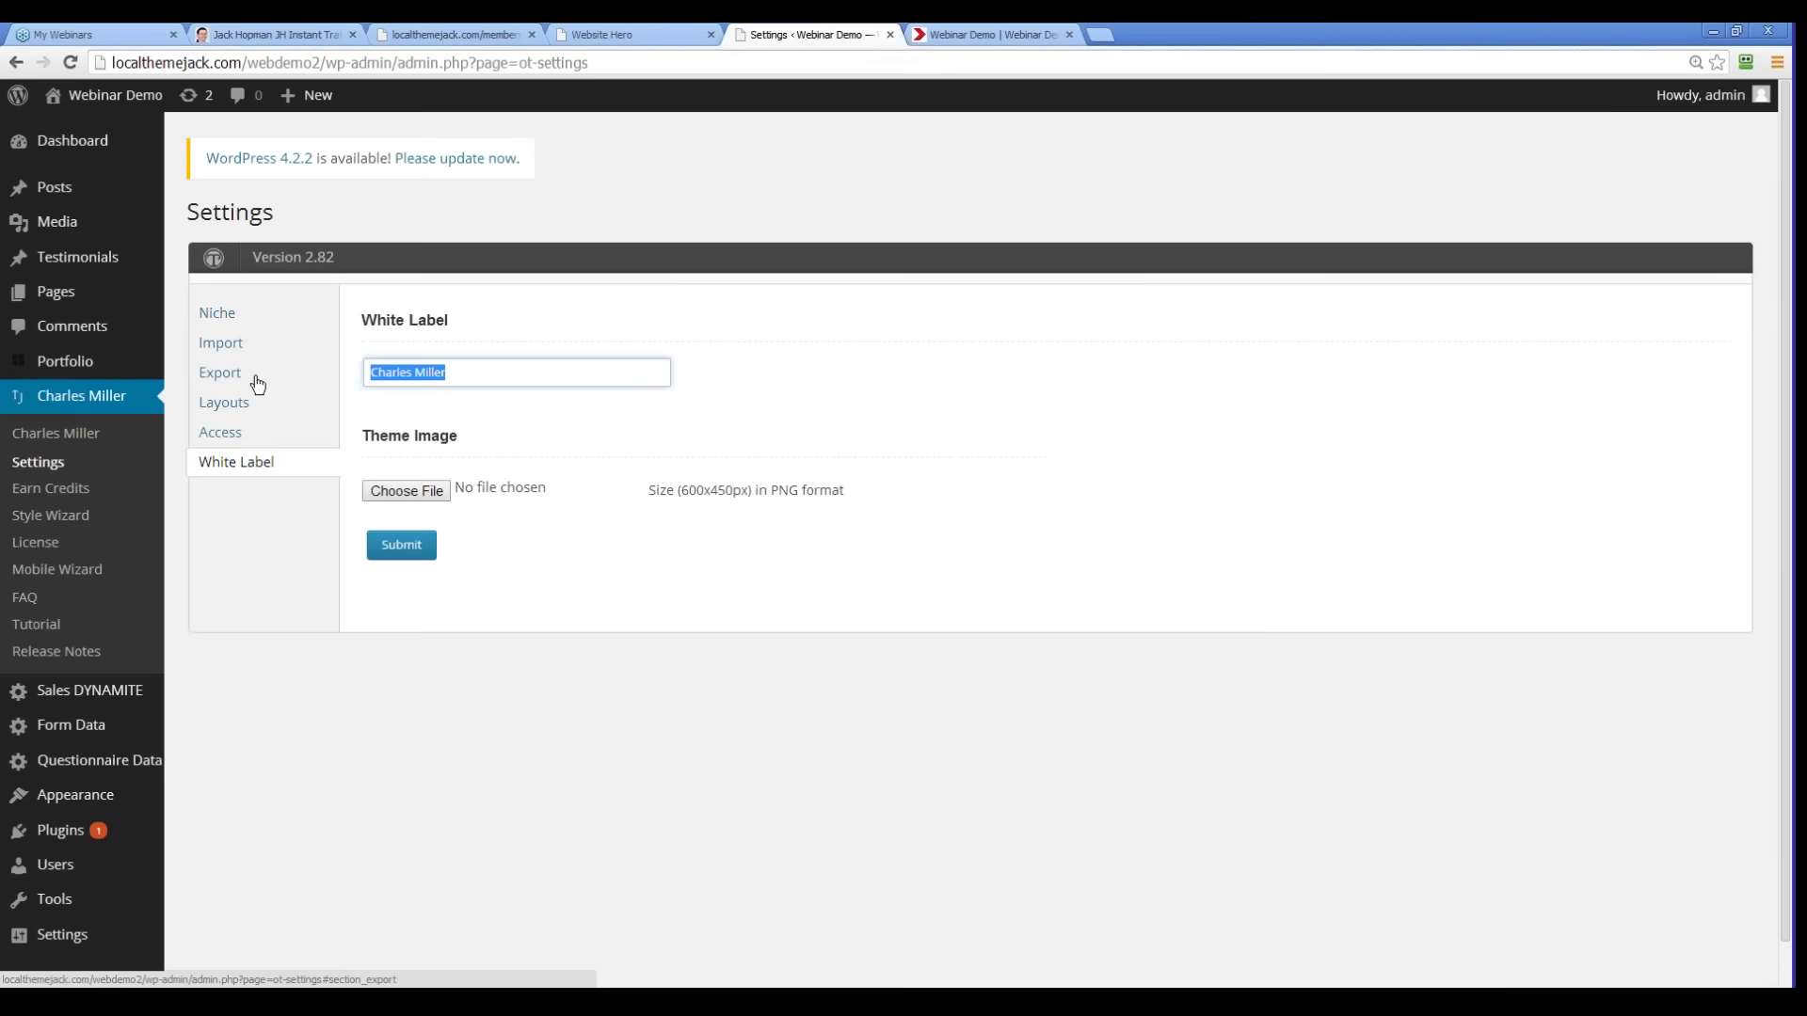
pyautogui.write('Loca')
pyautogui.press('BackSpace')
pyautogui.press('BackSpace')
pyautogui.press('BackSpace')
pyautogui.press('BackSpace')
pyautogui.write('Theme Jack')
pyautogui.click(414, 545)
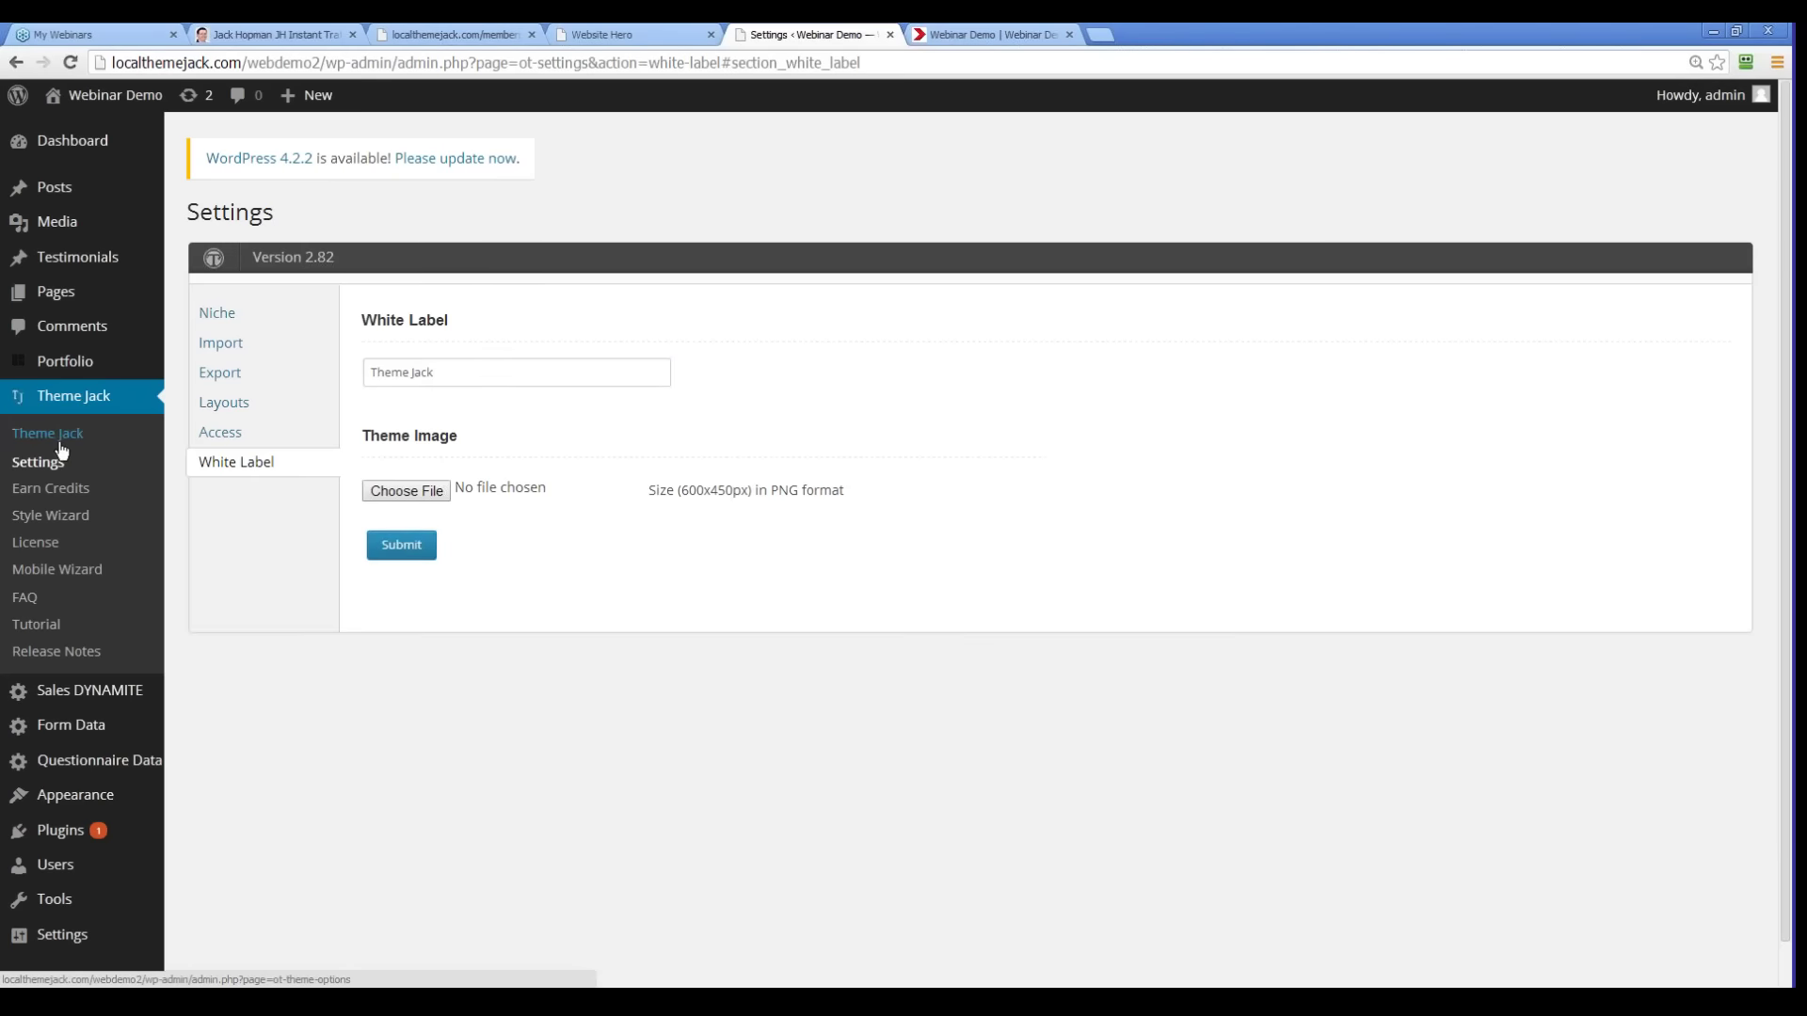
# Step: Review the Theme Jack contact options, from the email and phone fields down to the information text boxes
pyautogui.click(60, 444)
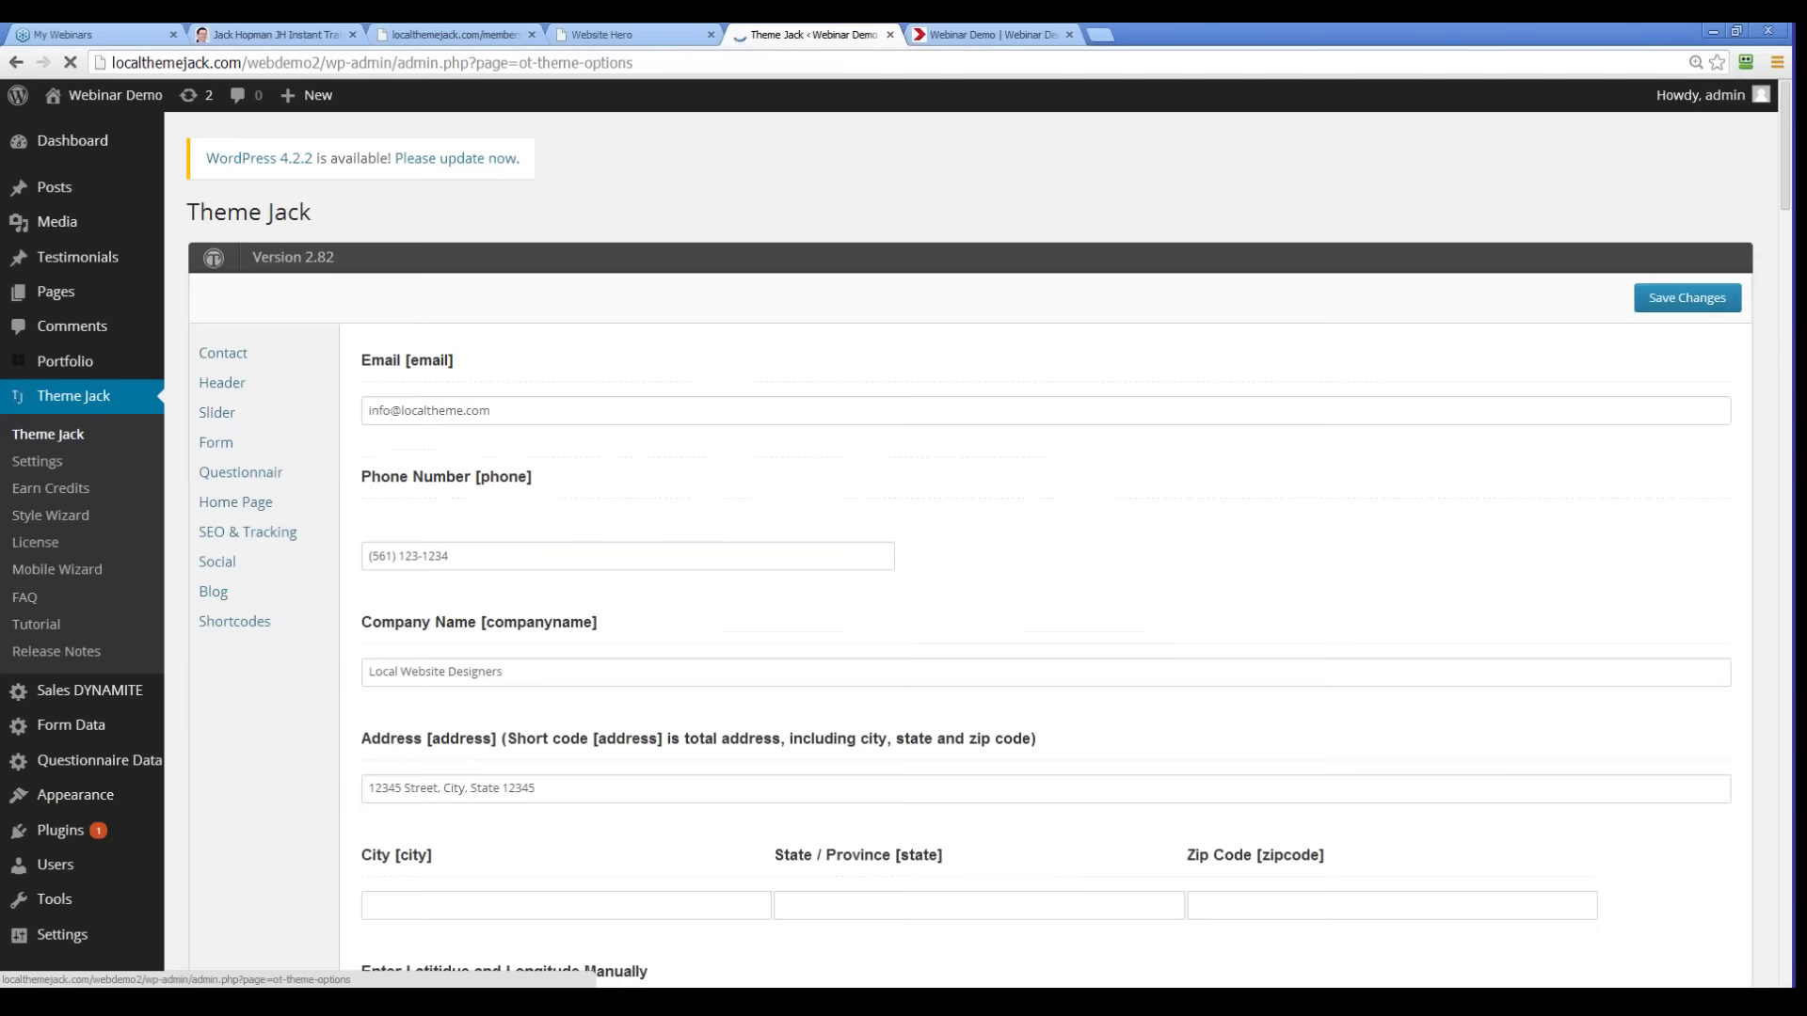
pyautogui.click(224, 358)
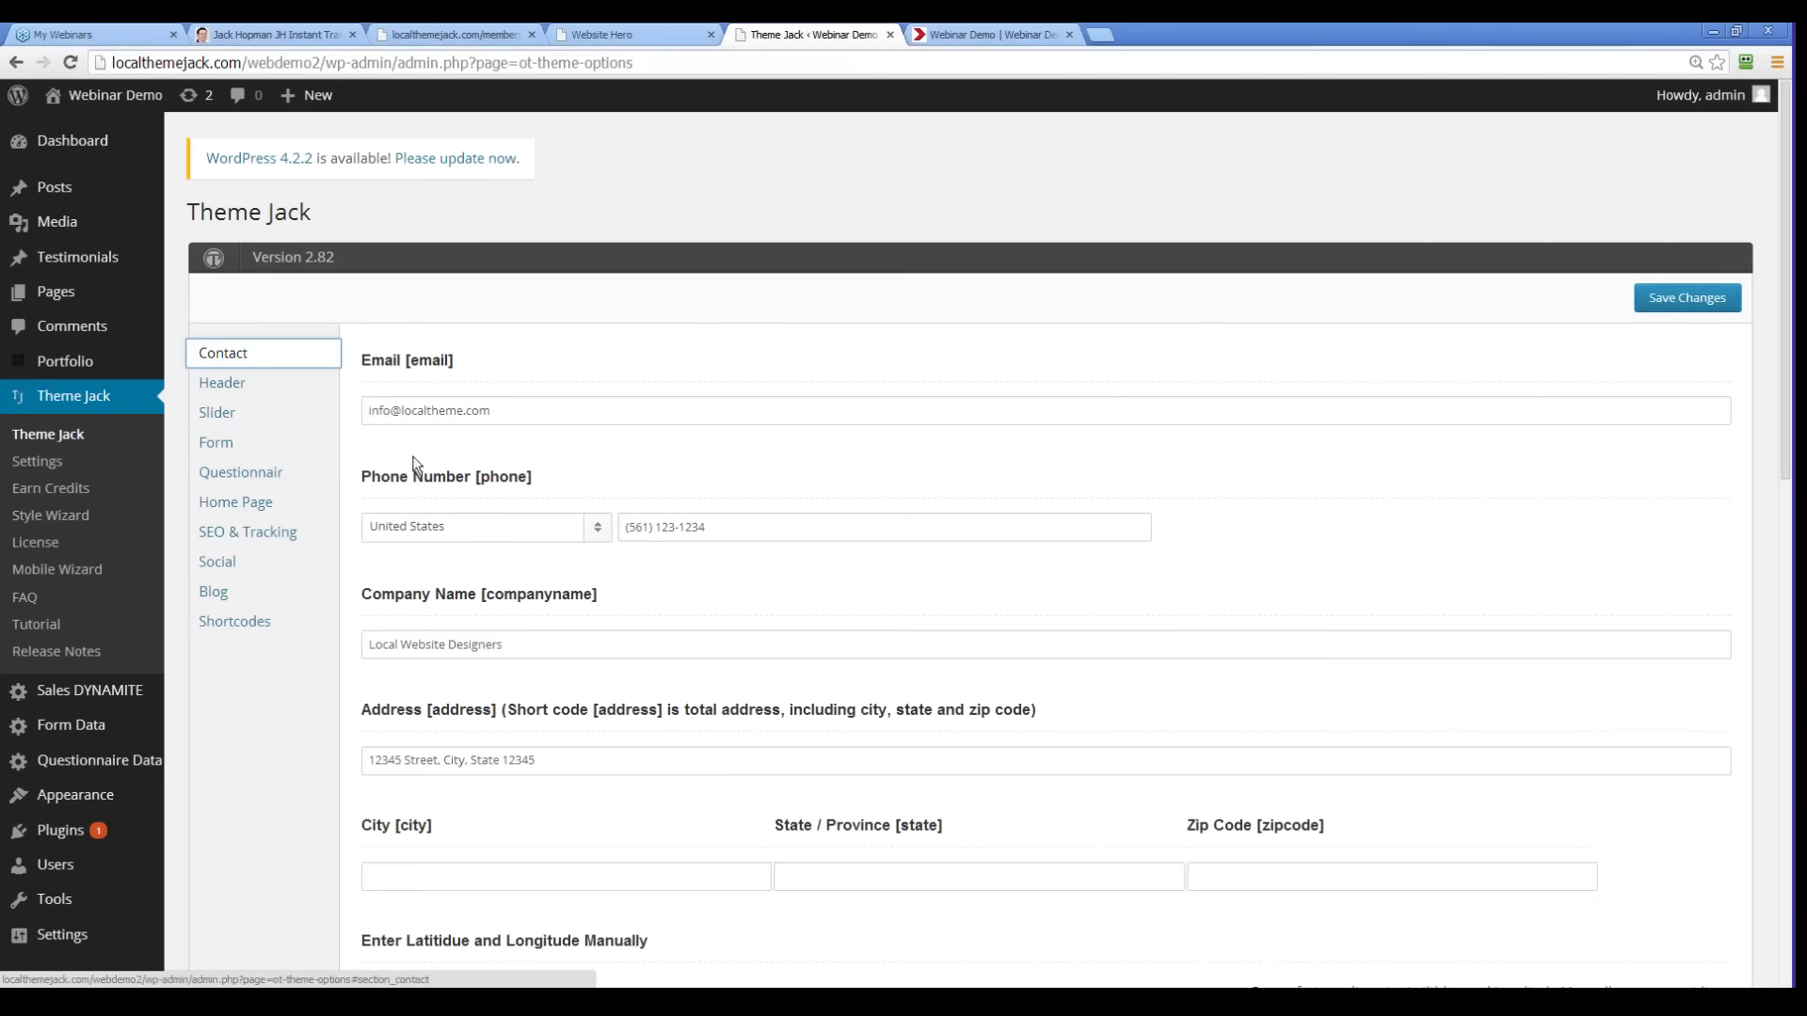
pyautogui.scroll(-3, 489, 608)
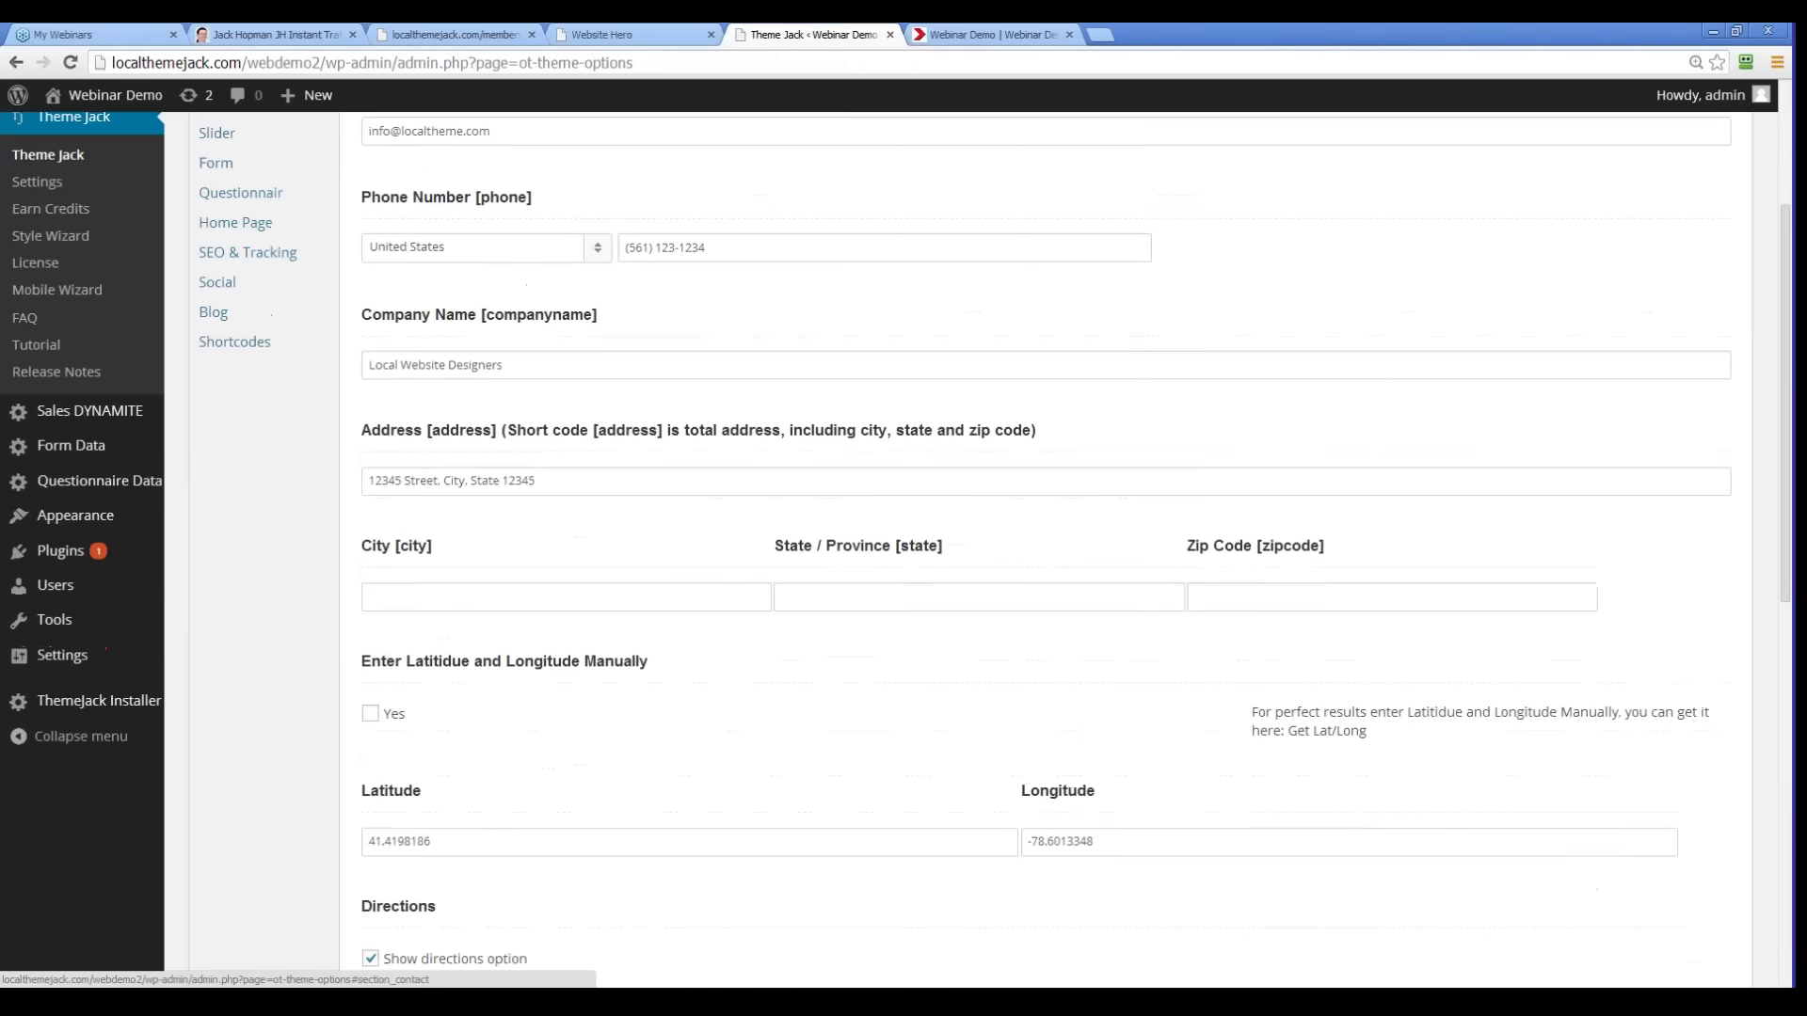
pyautogui.scroll(-7, 583, 623)
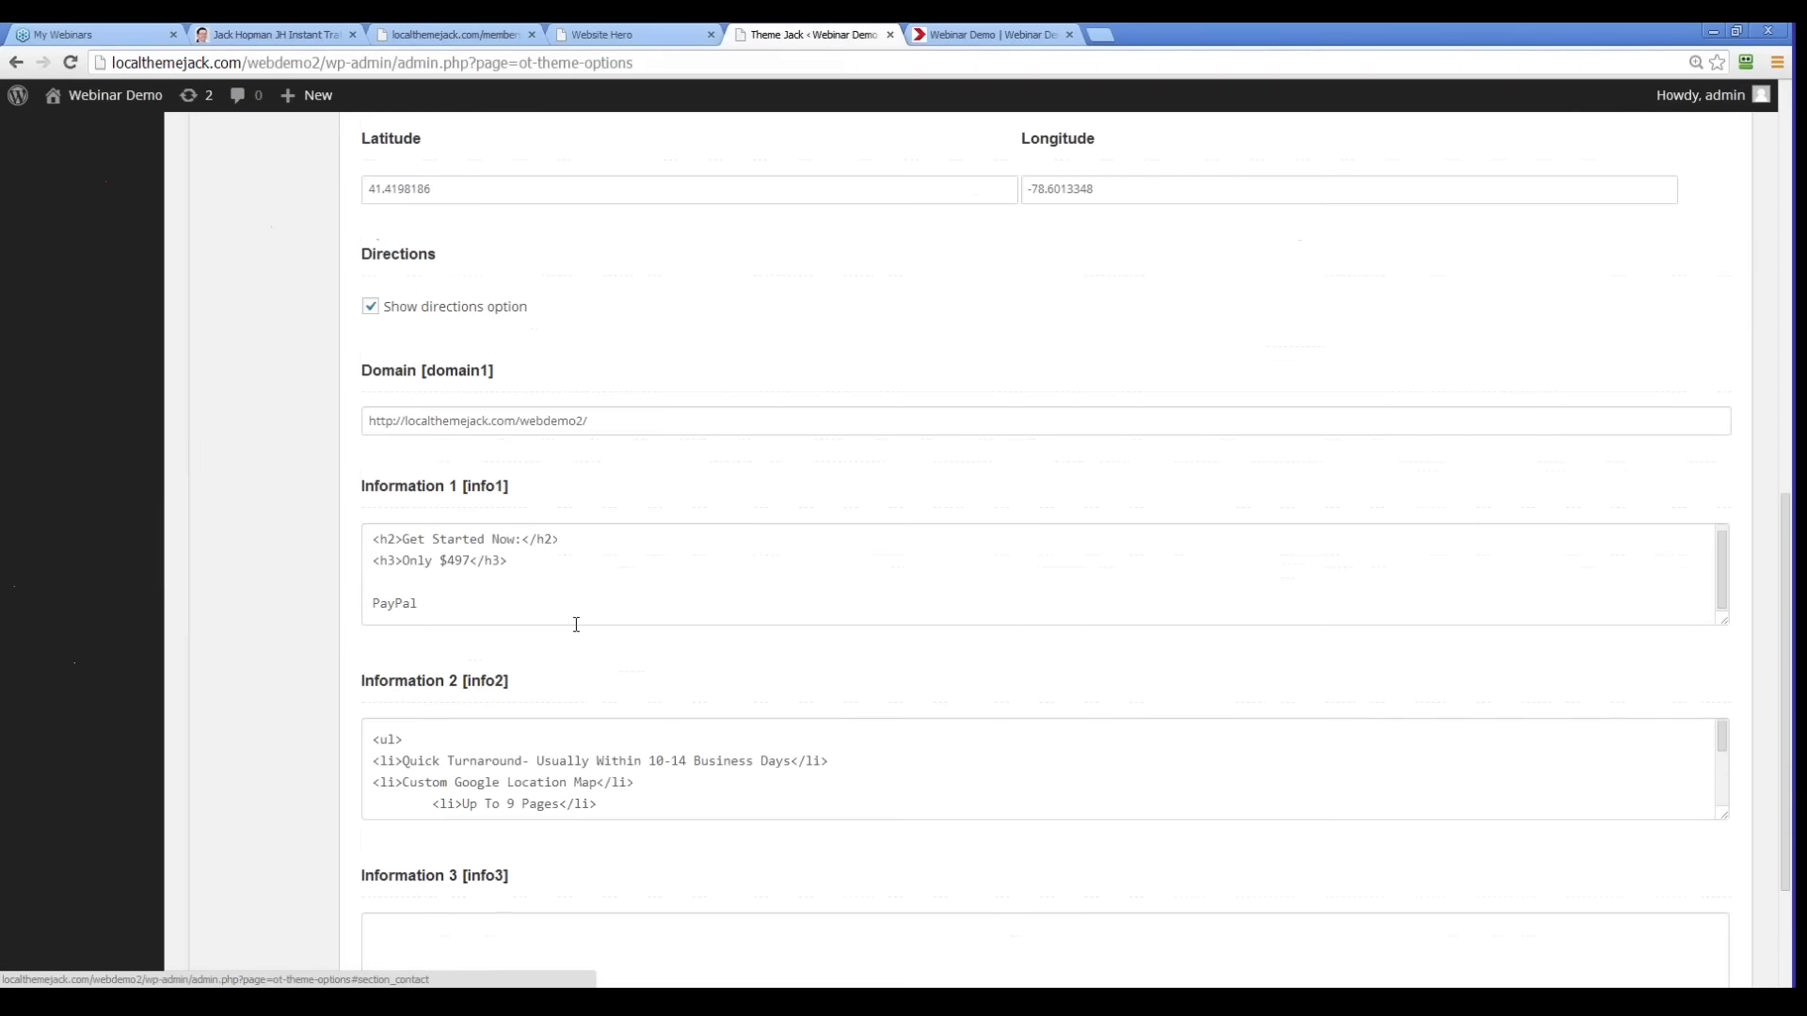
pyautogui.scroll(6, 576, 624)
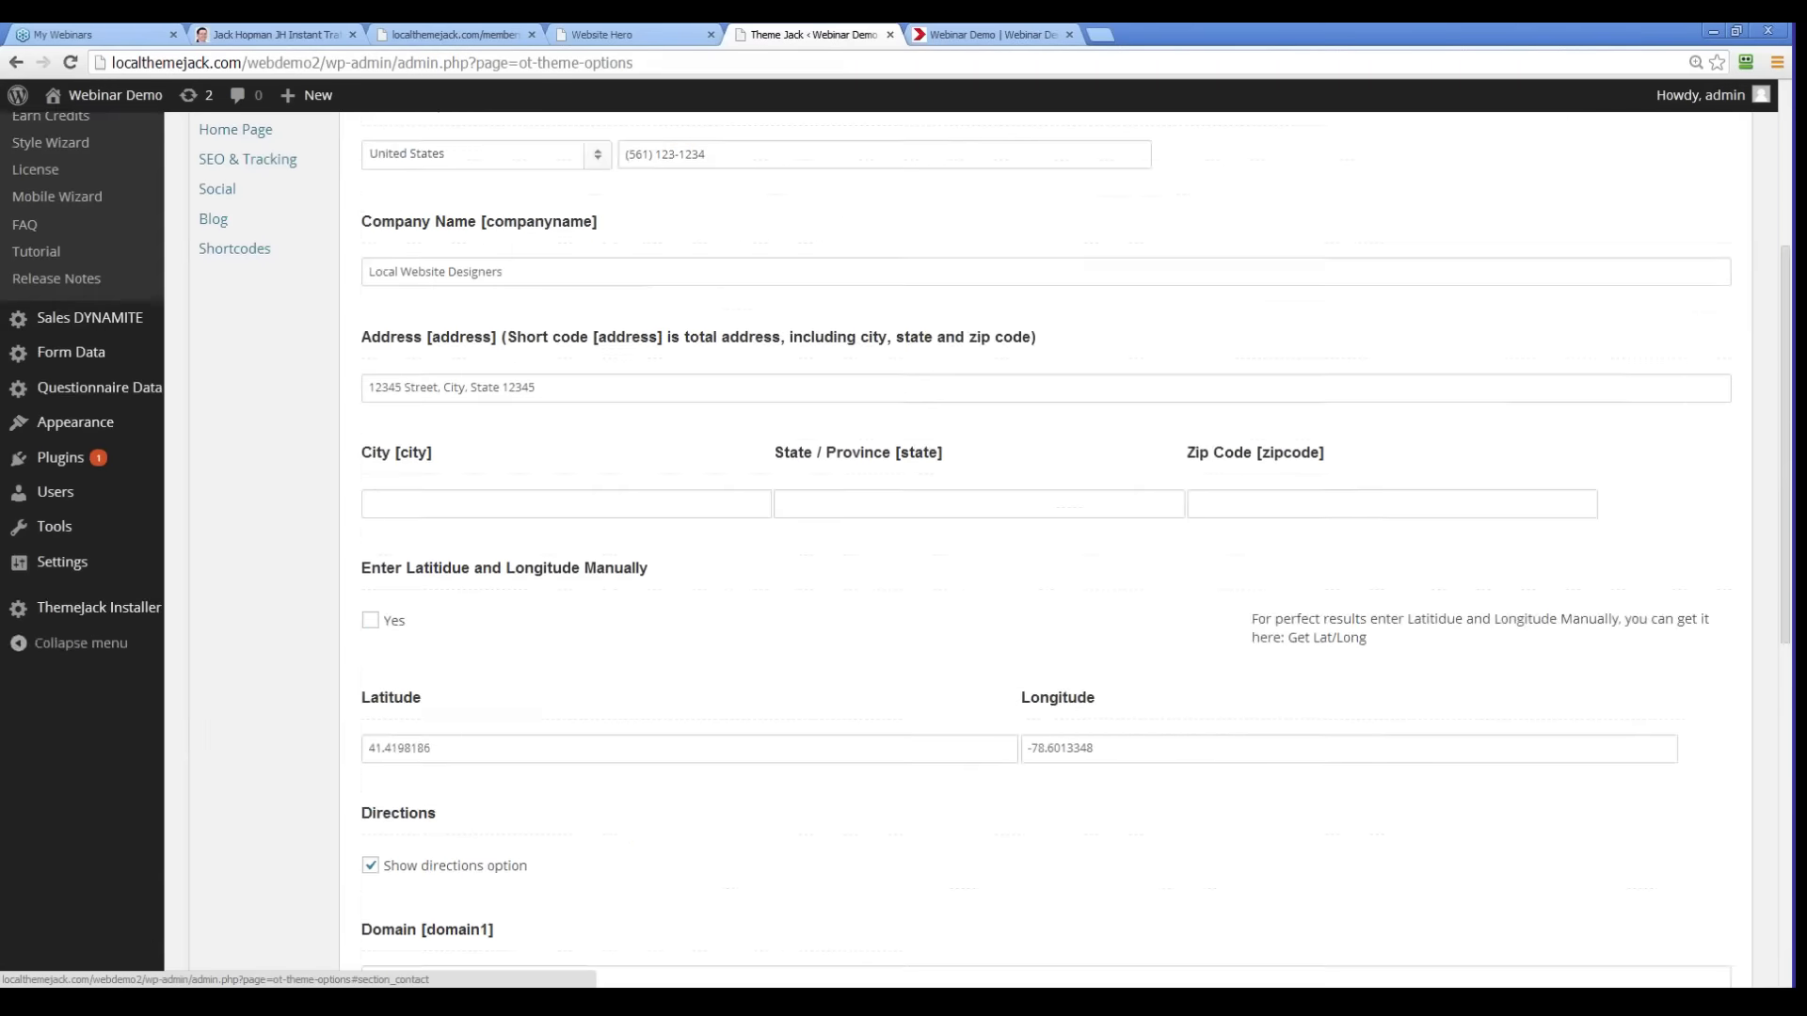
pyautogui.scroll(4, 969, 545)
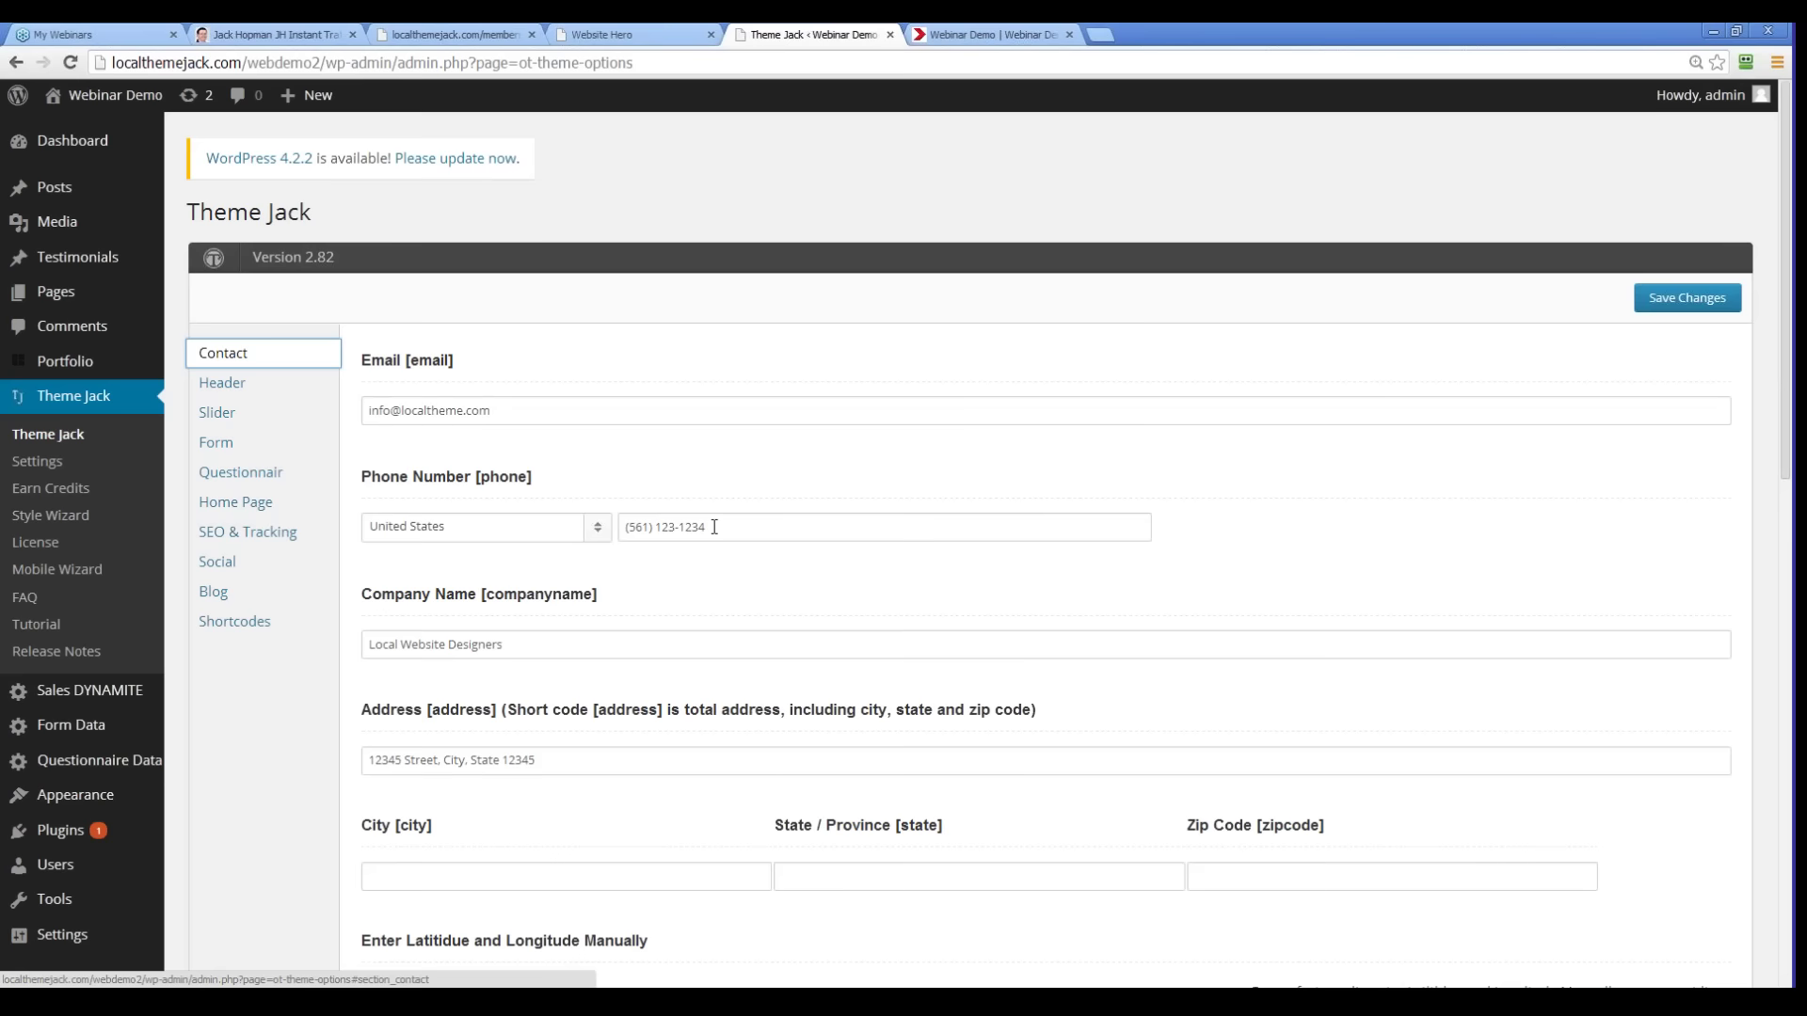
# Step: Reload the Webinar Demo home page and check the phone number shown there and on the About Us page
pyautogui.click(992, 35)
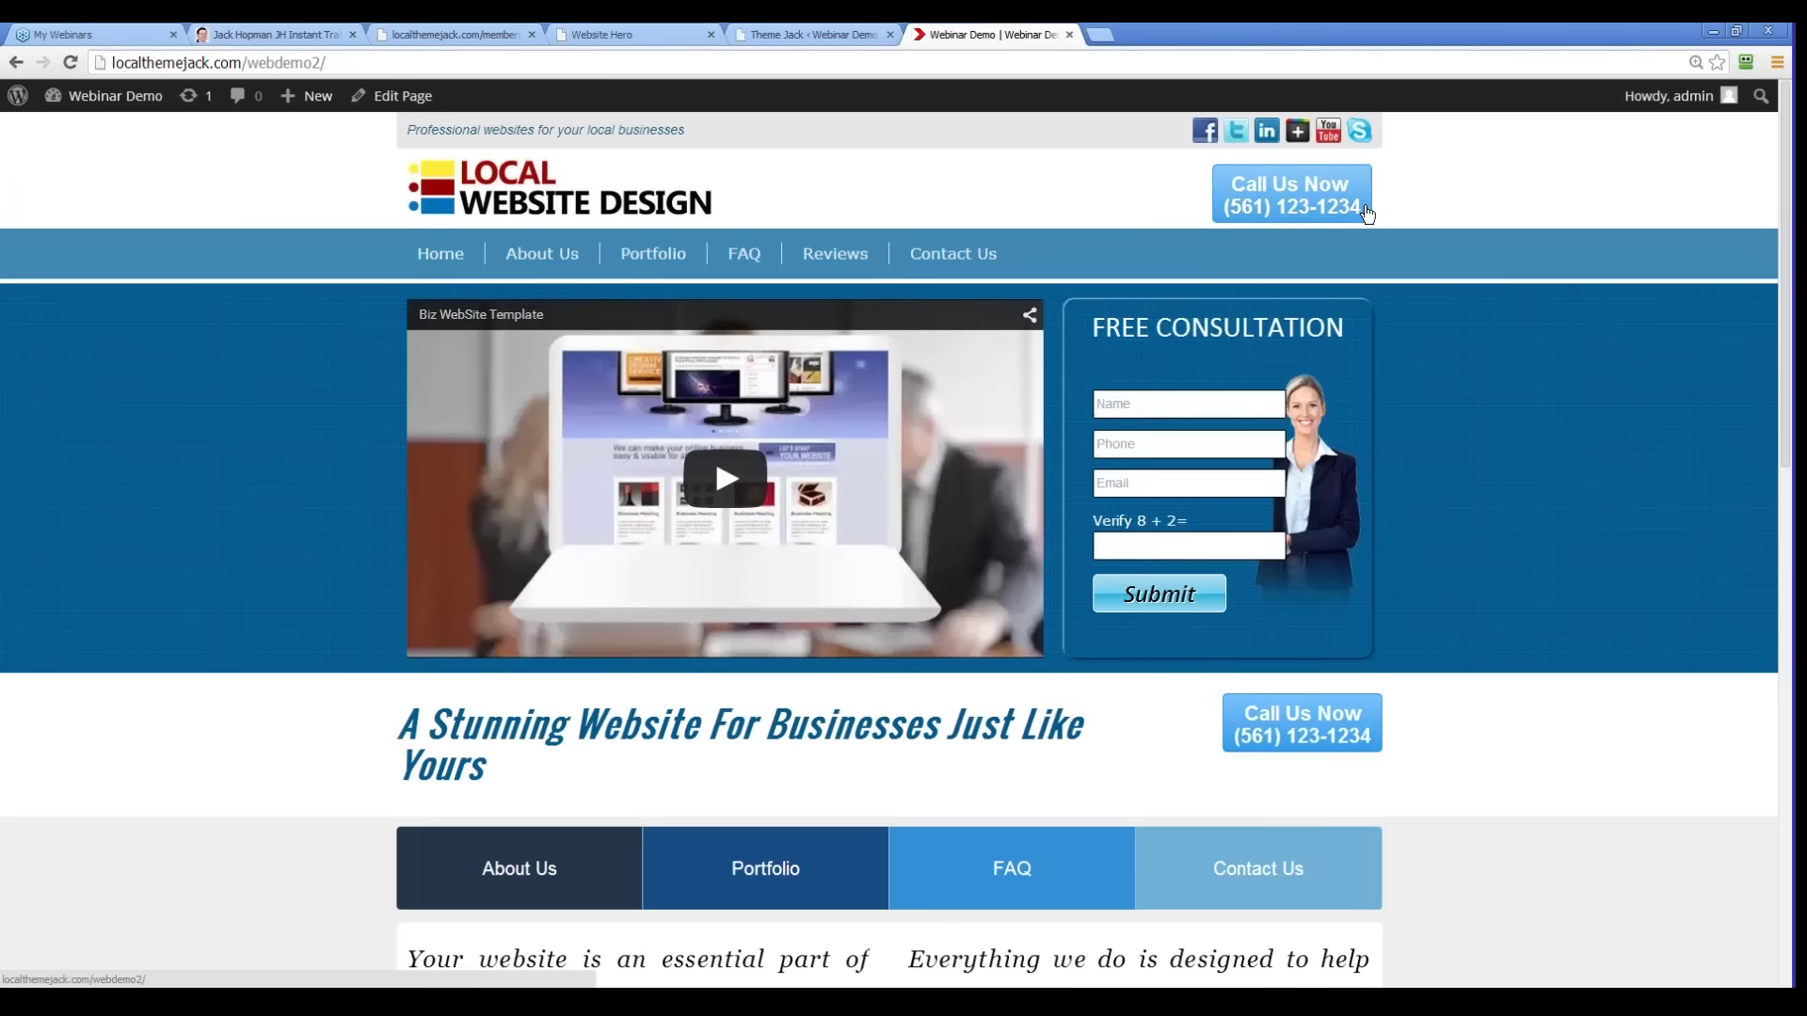
pyautogui.click(70, 63)
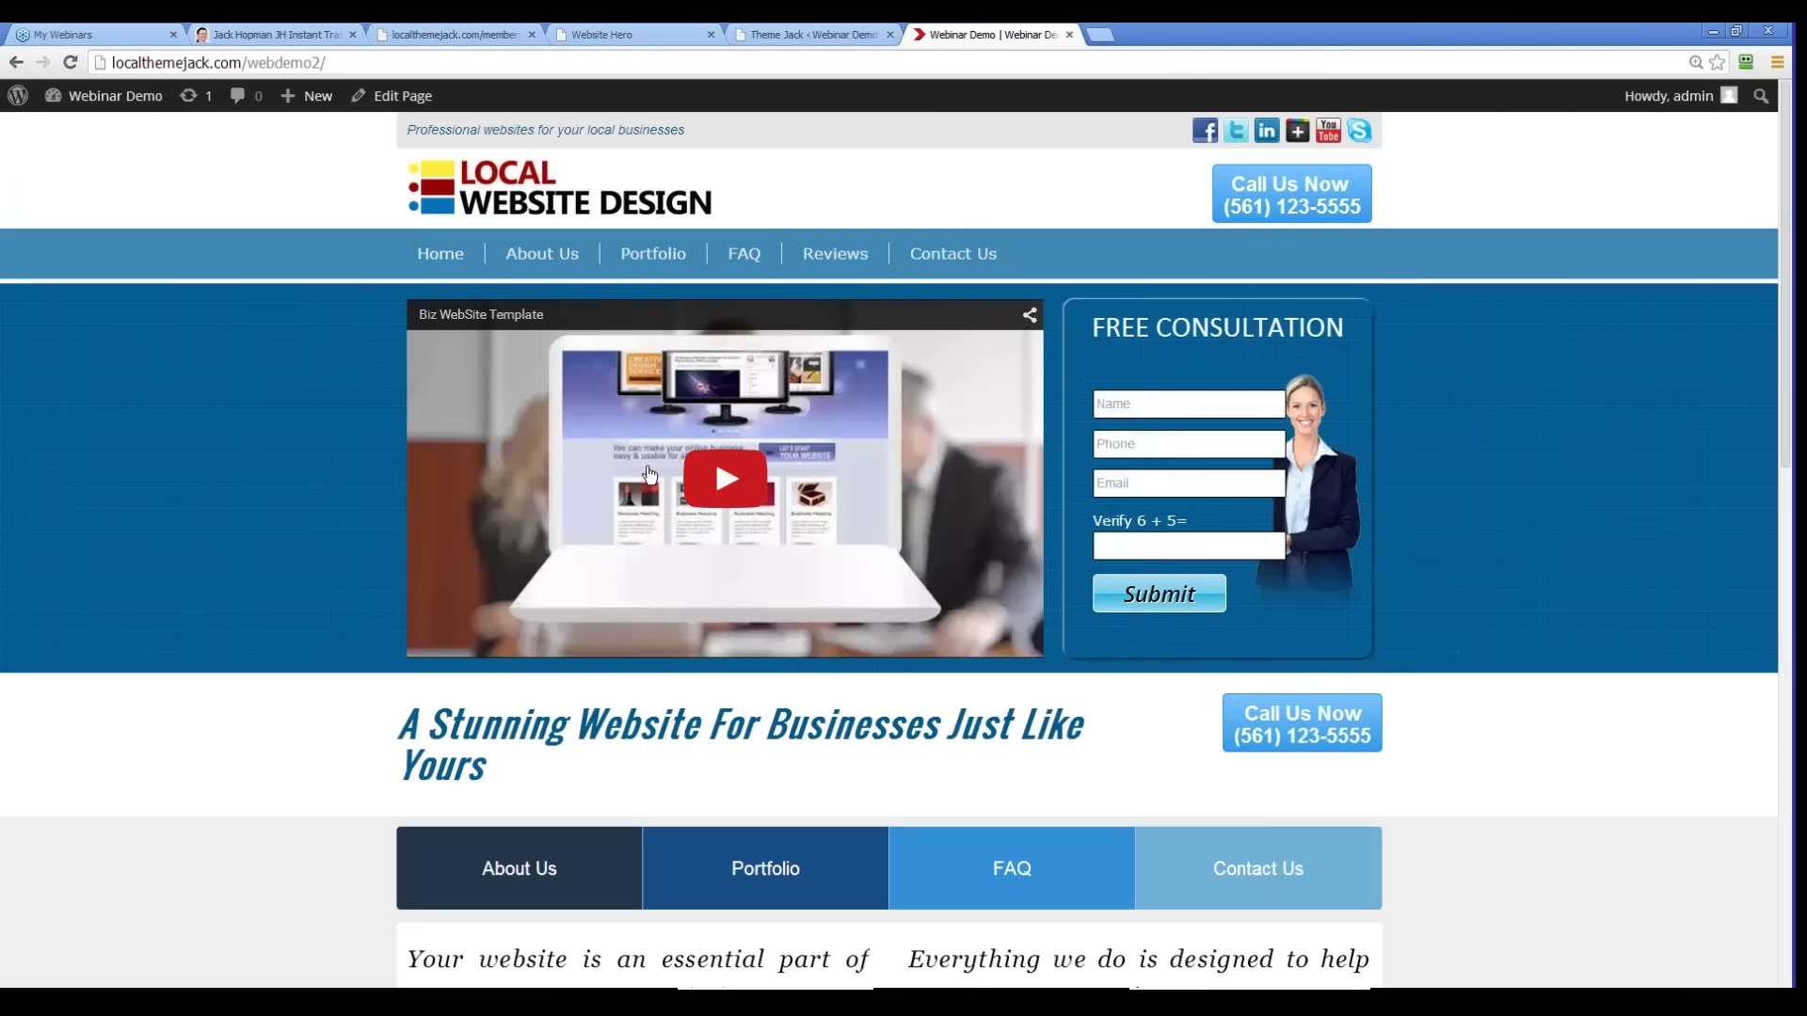
pyautogui.click(549, 264)
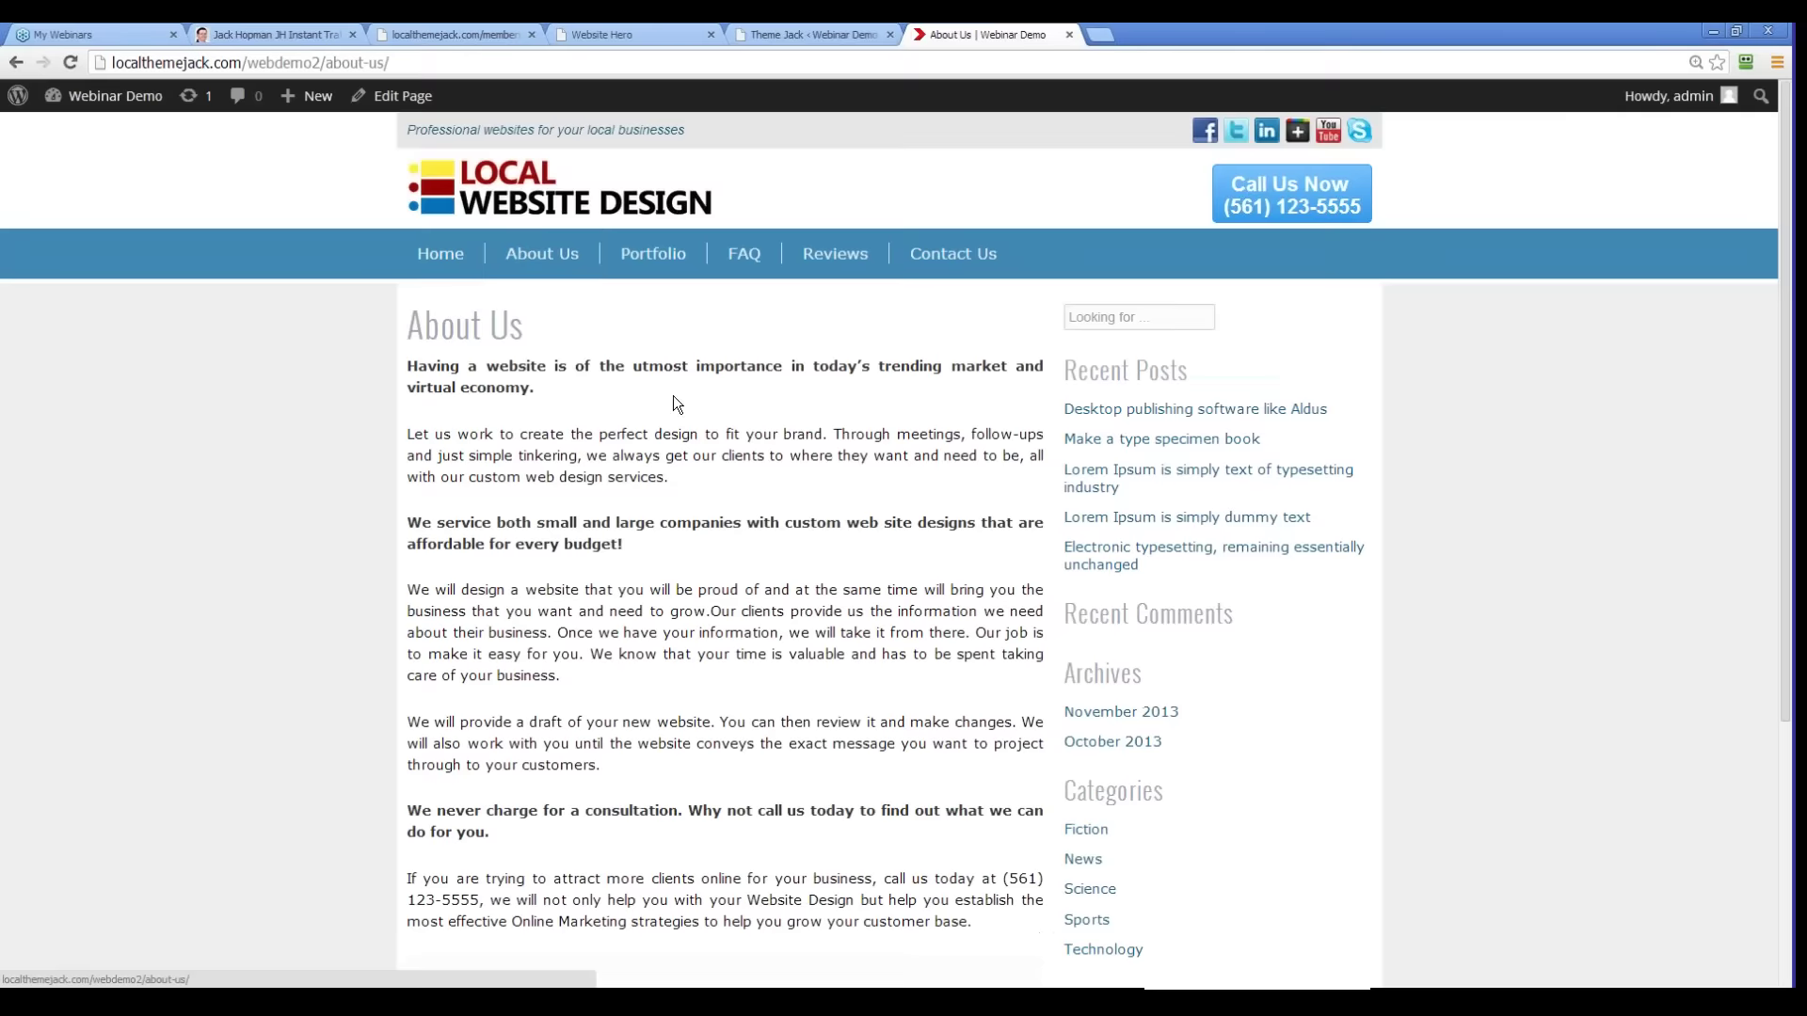
pyautogui.scroll(-4, 1157, 604)
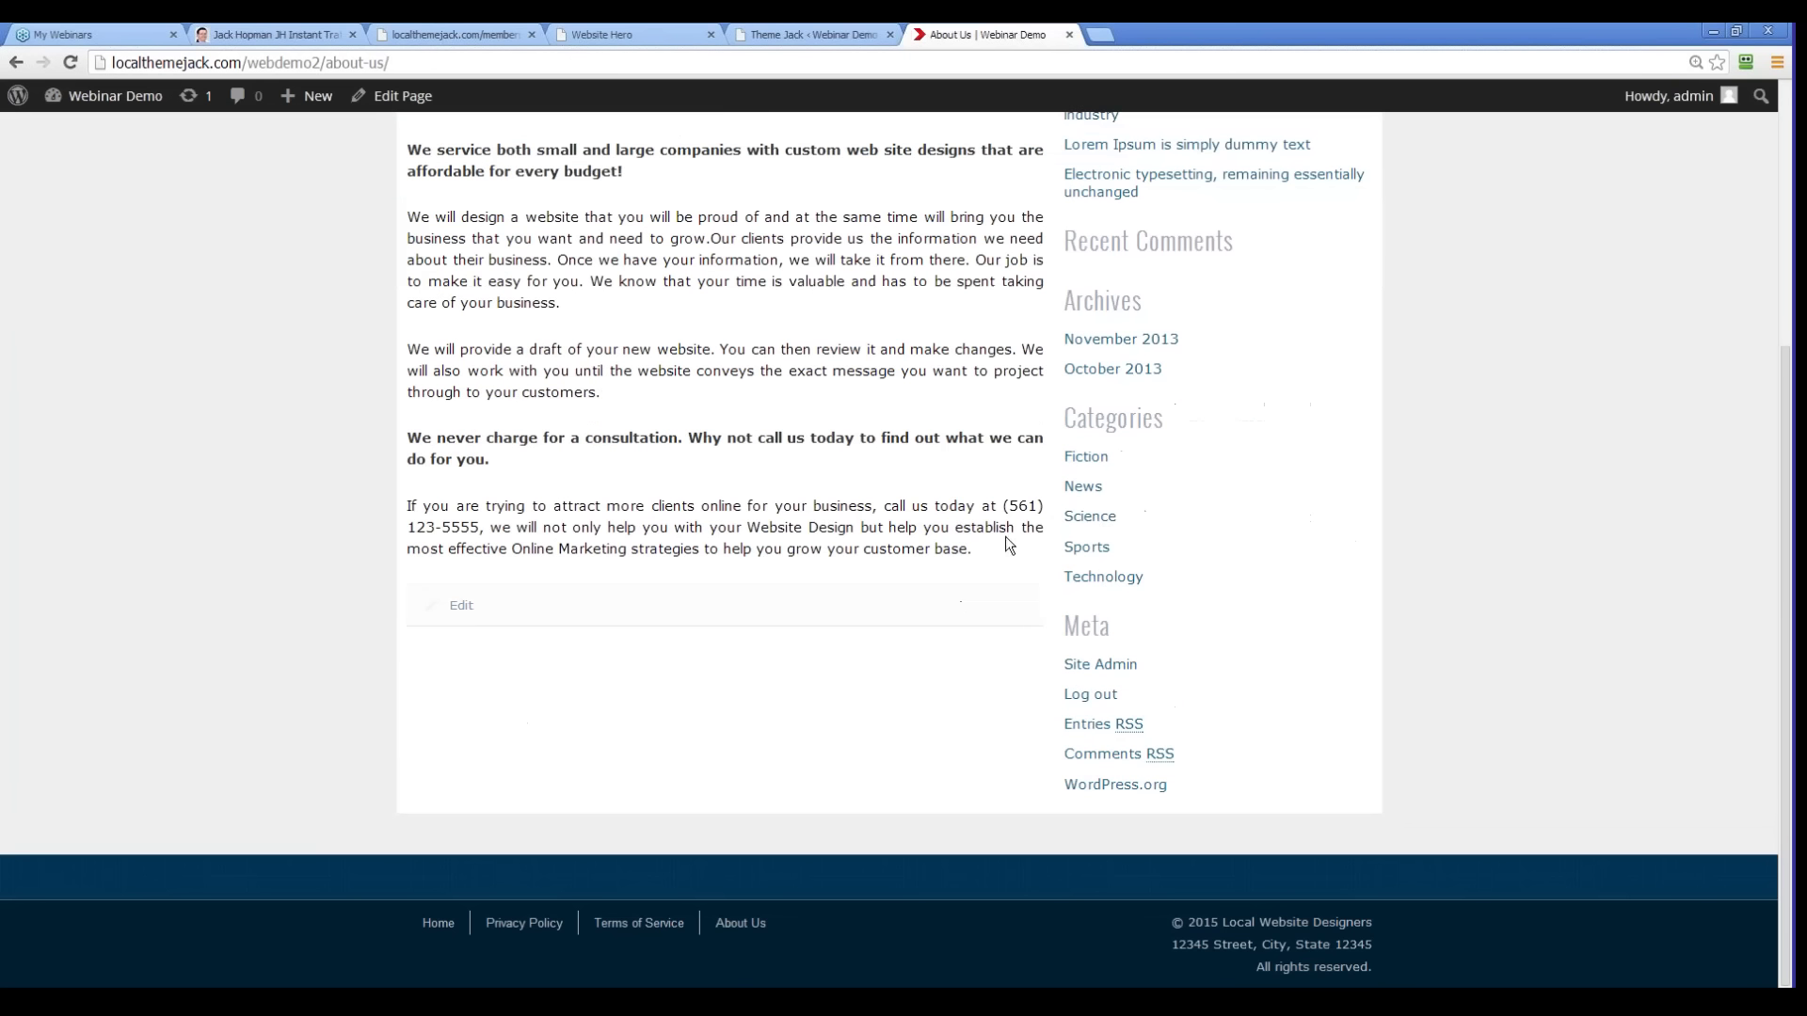
pyautogui.scroll(4, 470, 532)
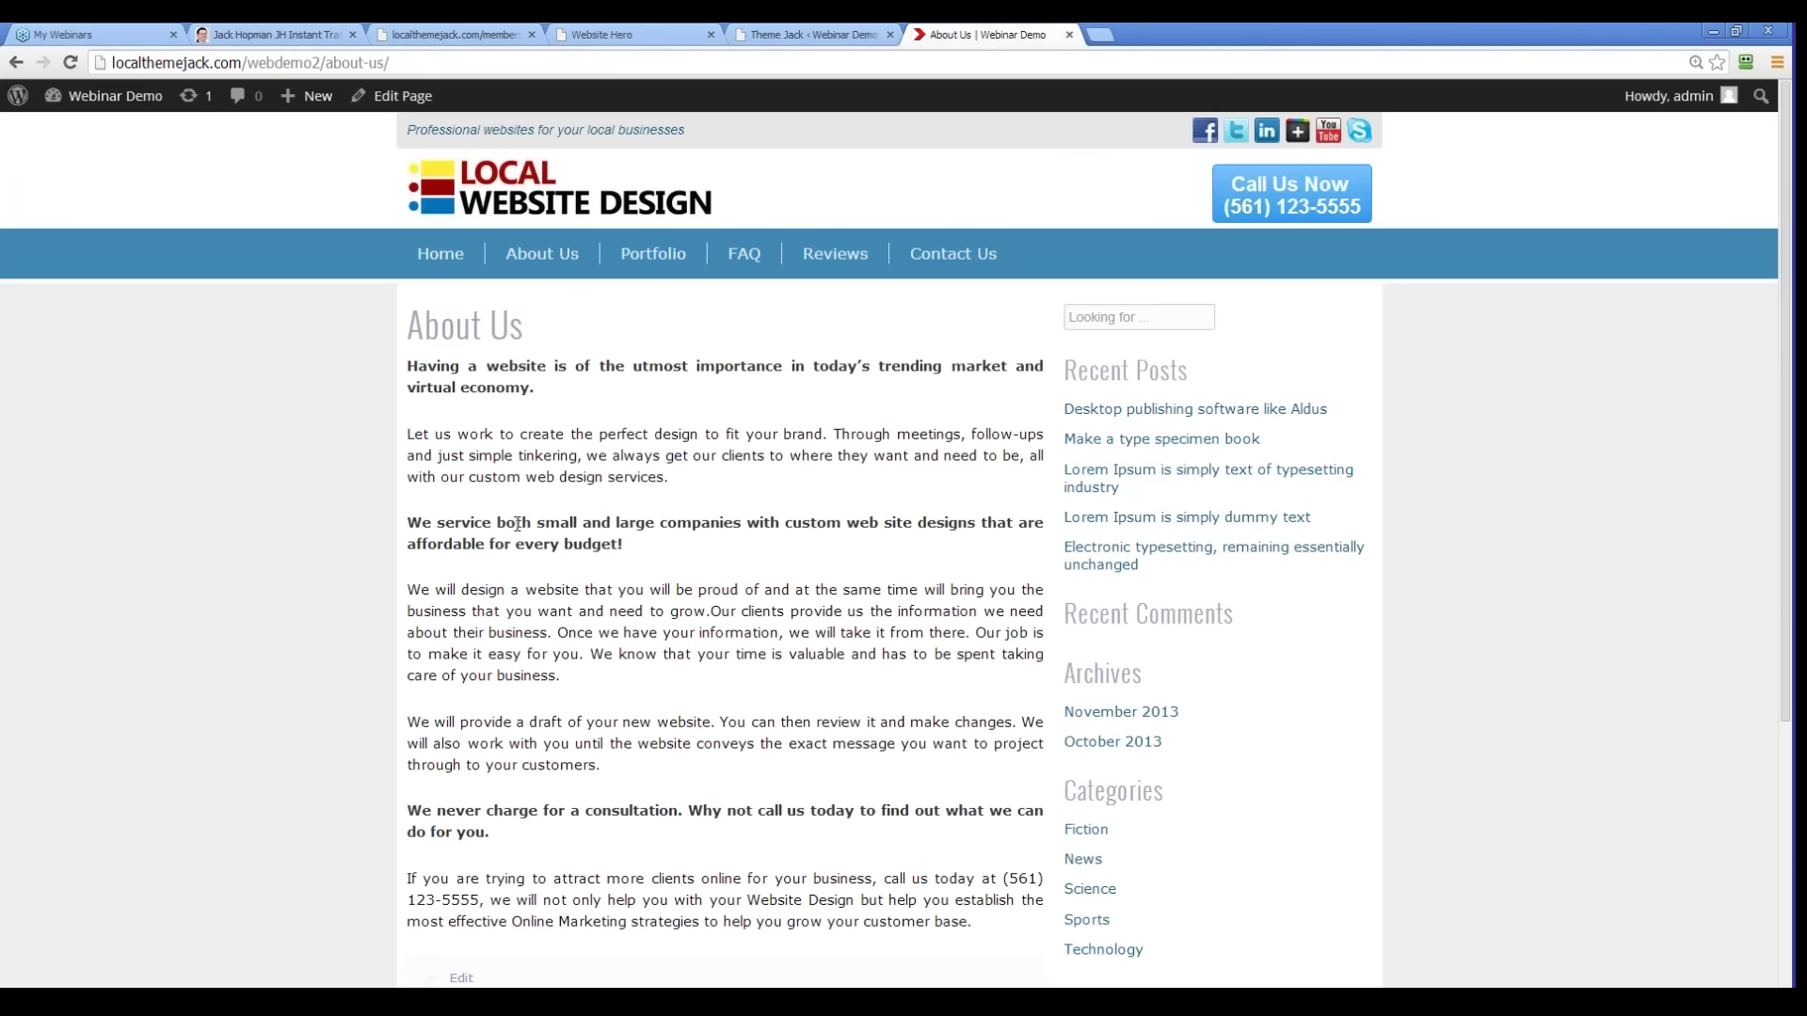
pyautogui.click(437, 247)
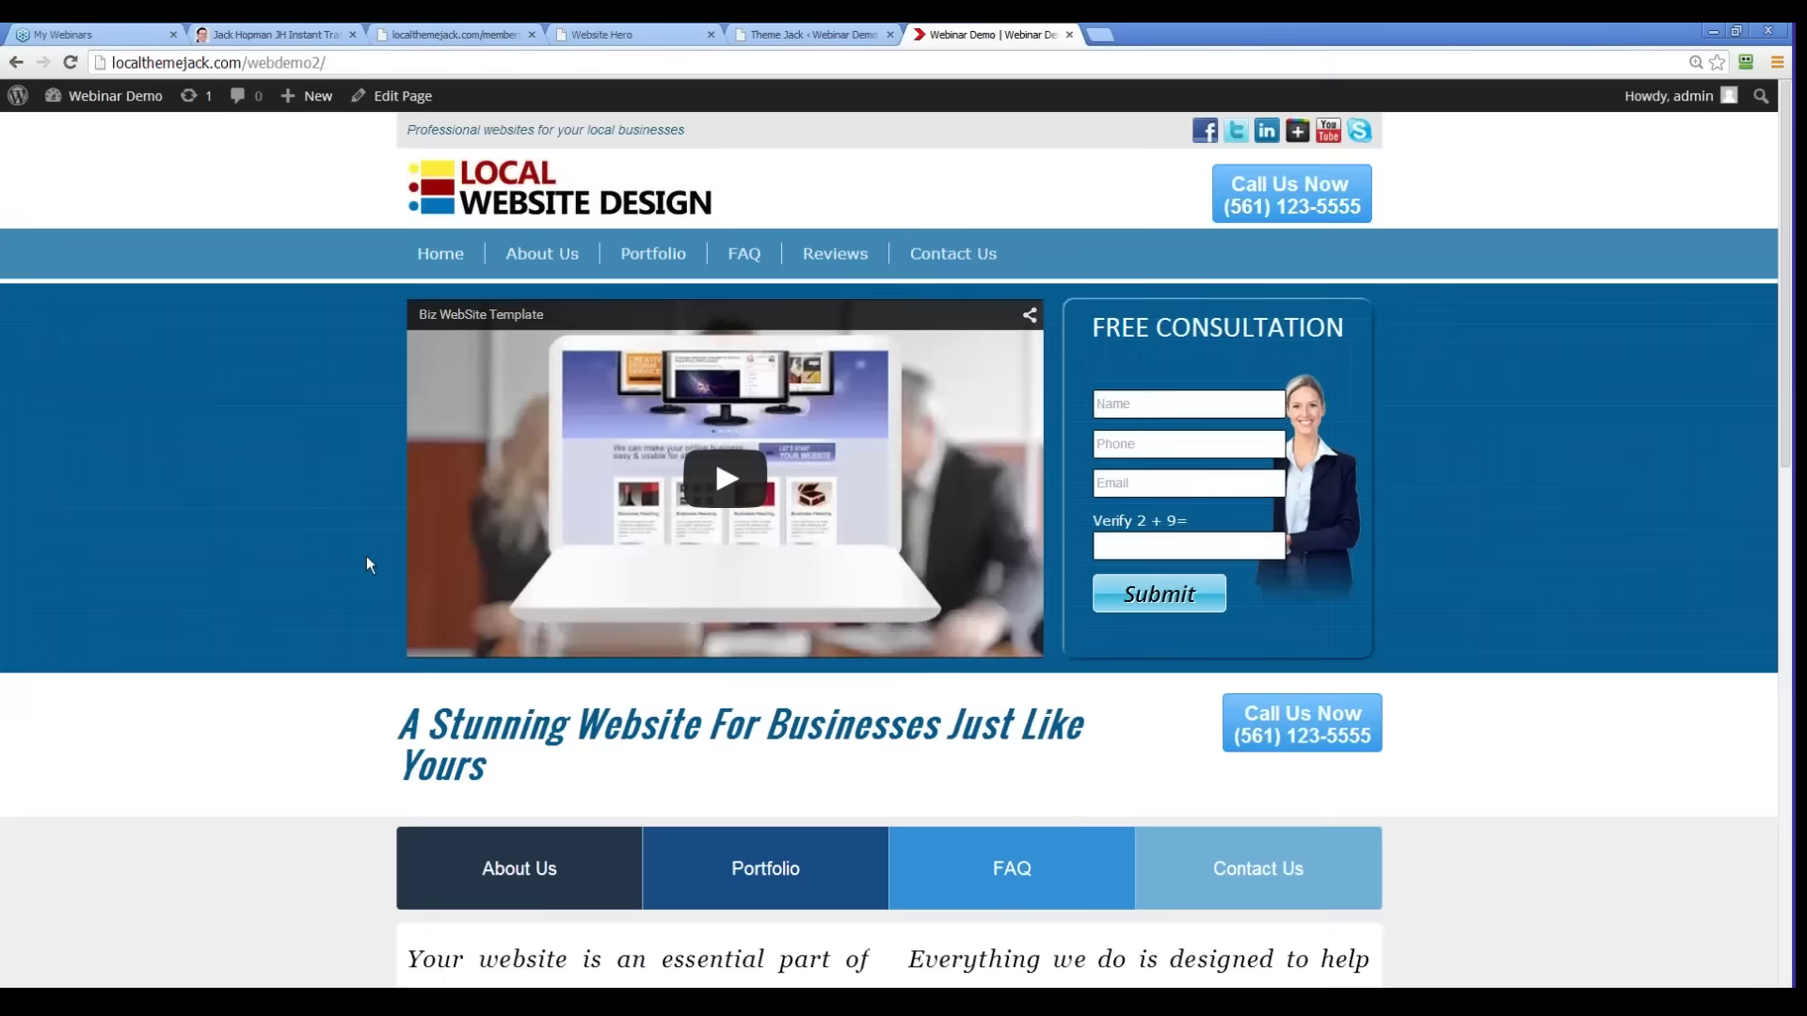
pyautogui.scroll(-3, 366, 564)
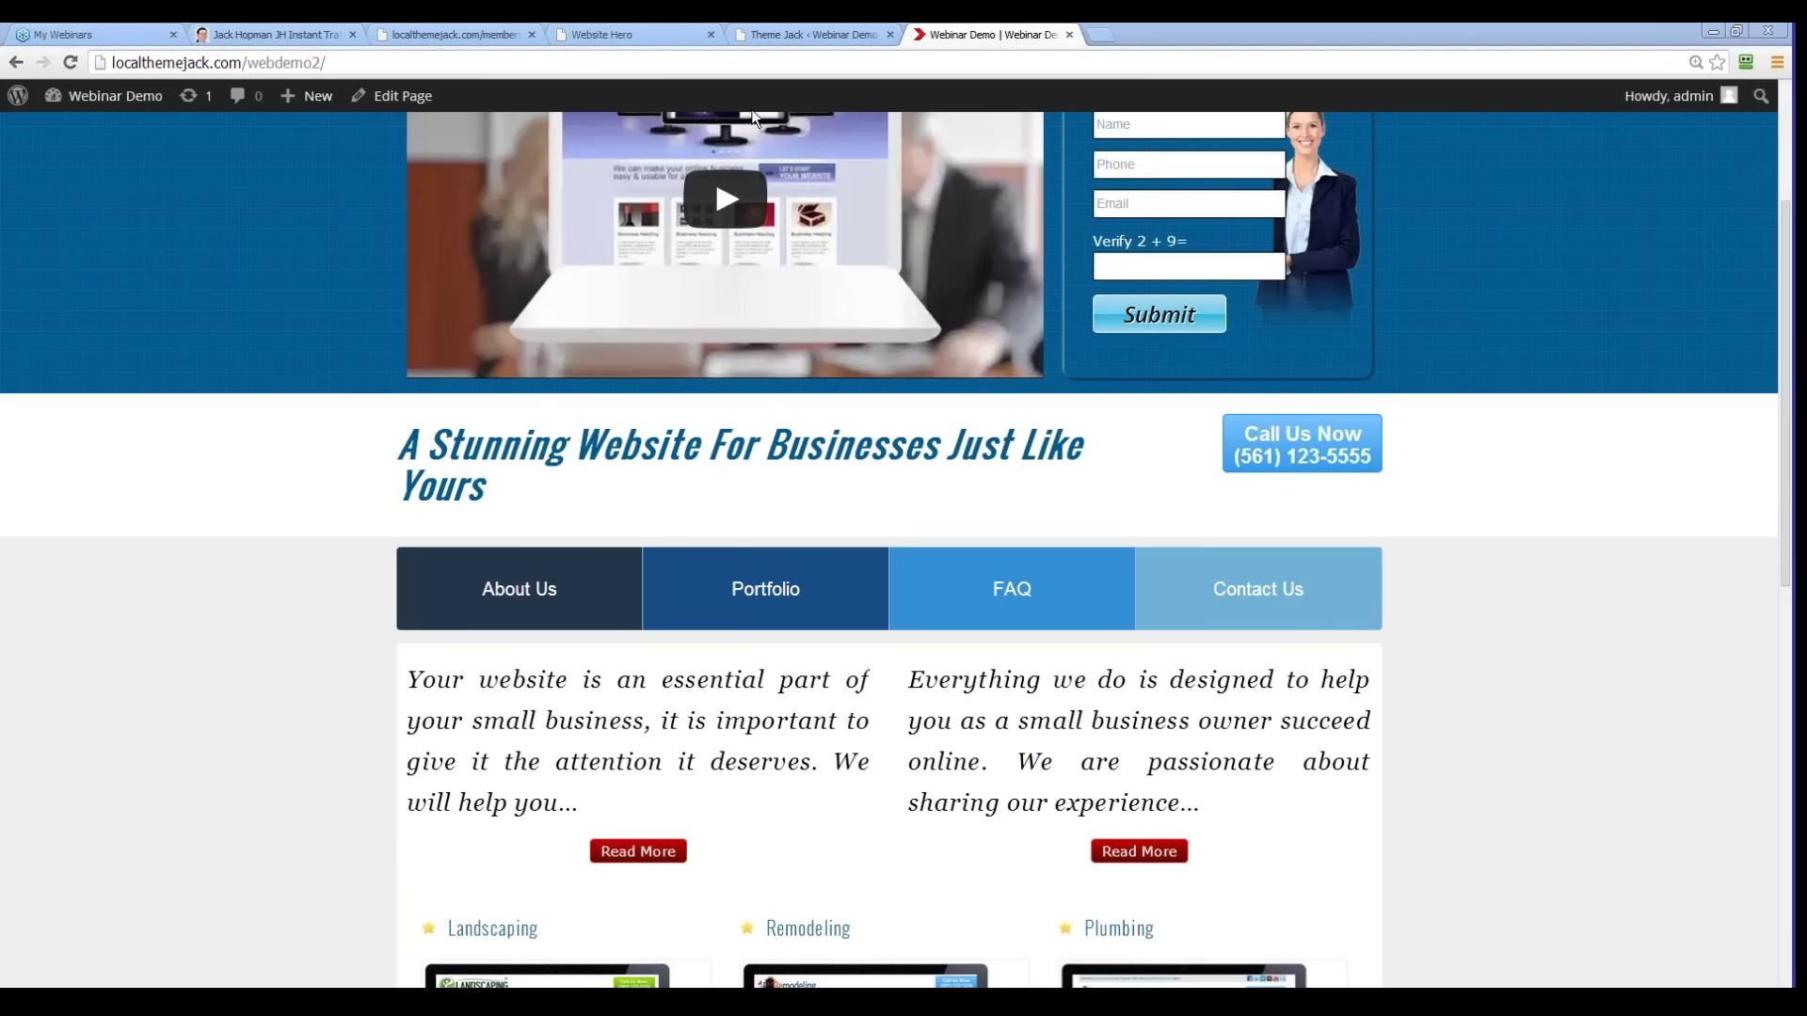
# Step: Open the theme's FAQ in the site's admin and skim its question categories through Sales Dynamite and Setup Instructions
pyautogui.click(801, 33)
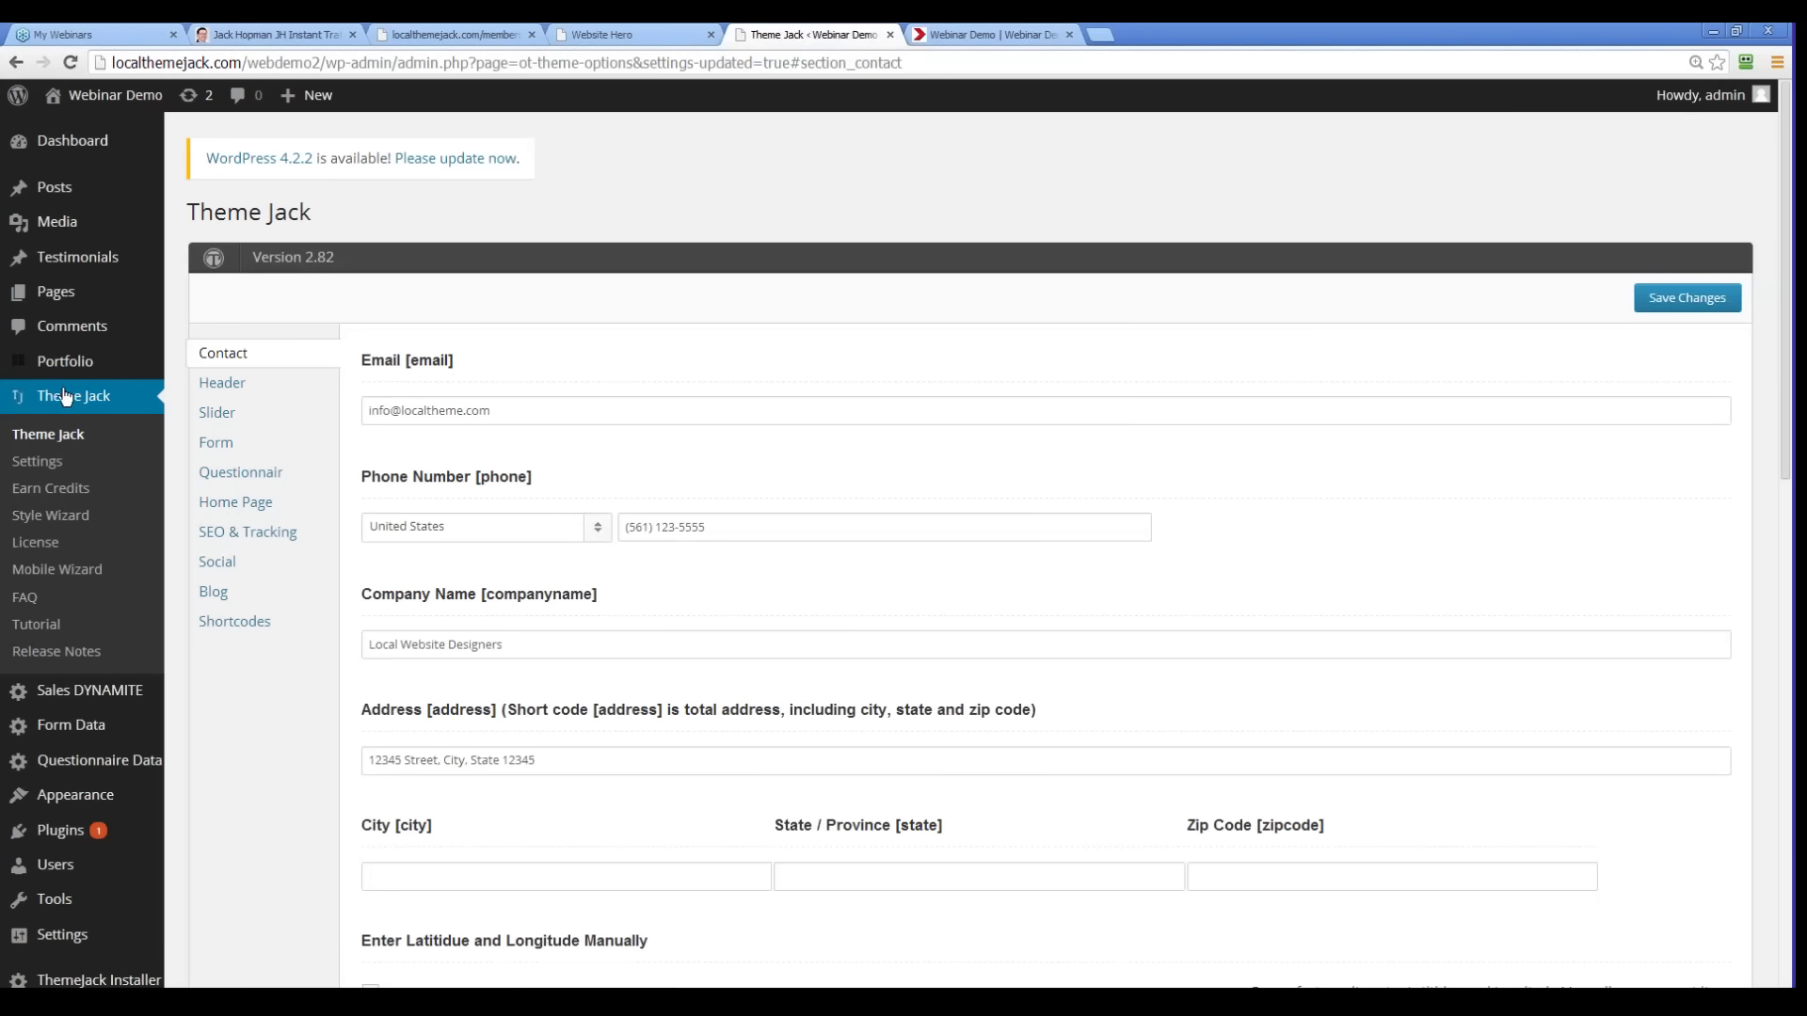
pyautogui.click(21, 603)
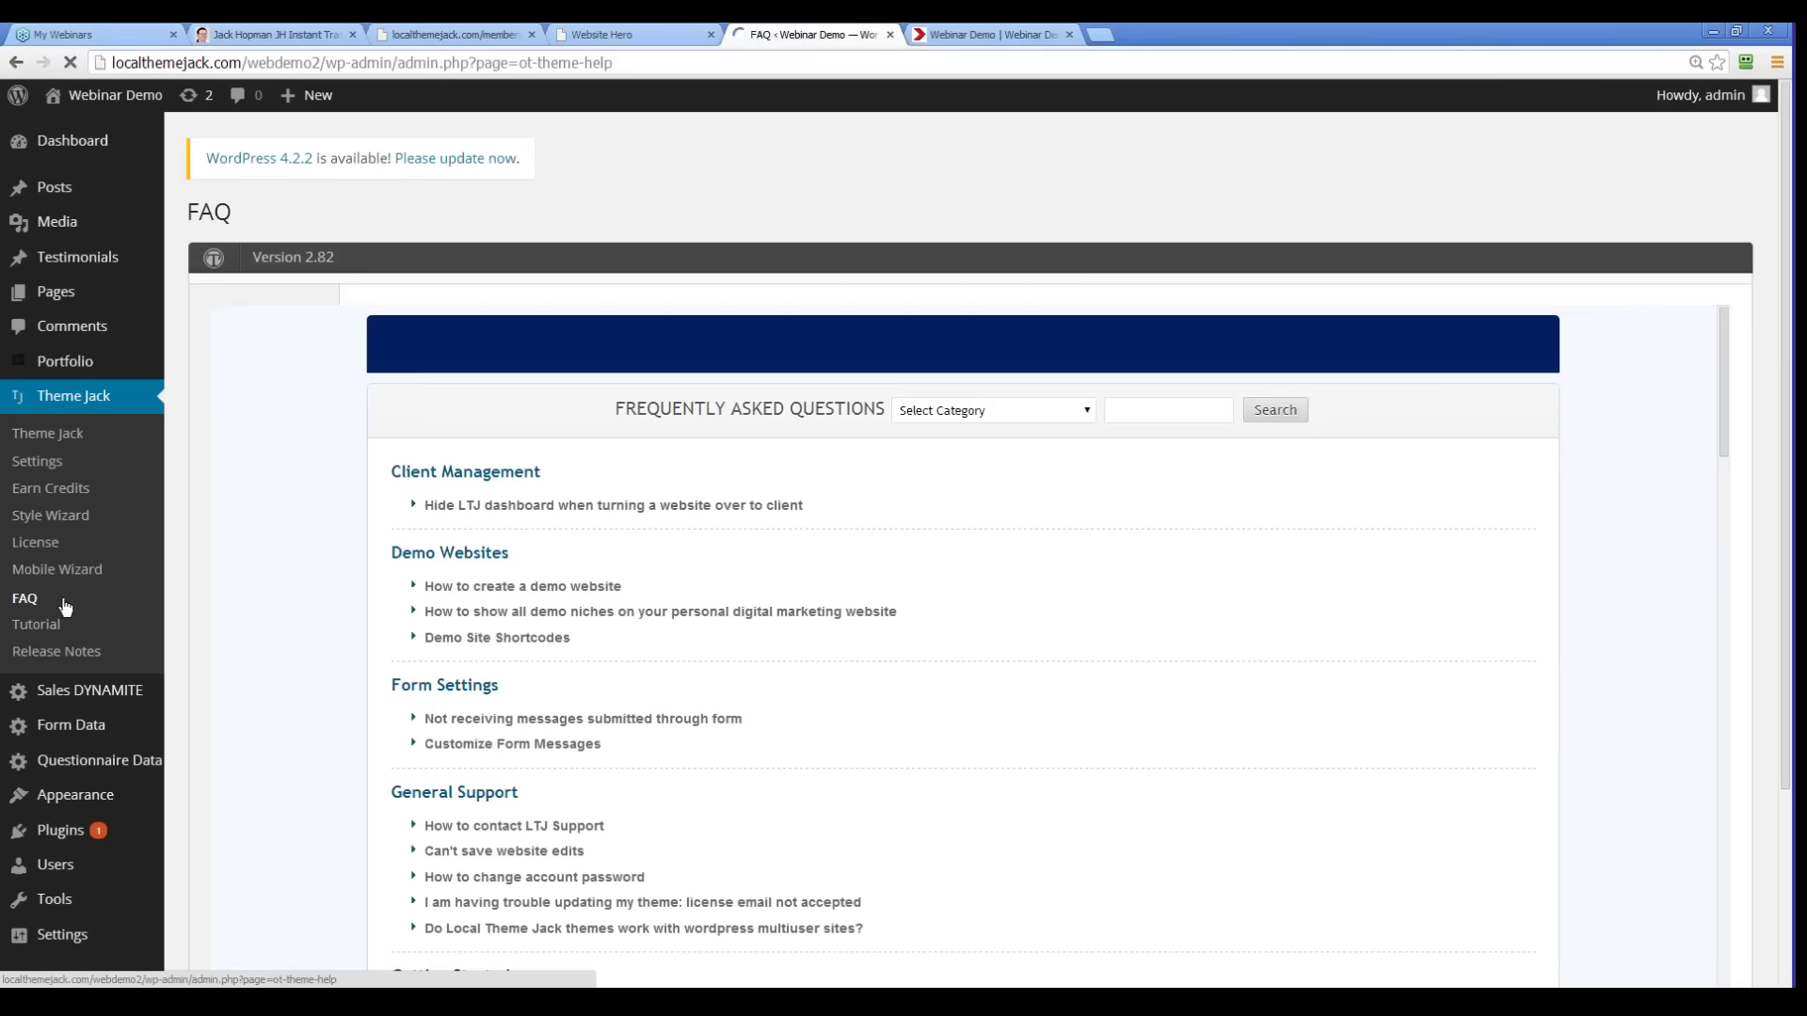
pyautogui.scroll(-7, 458, 631)
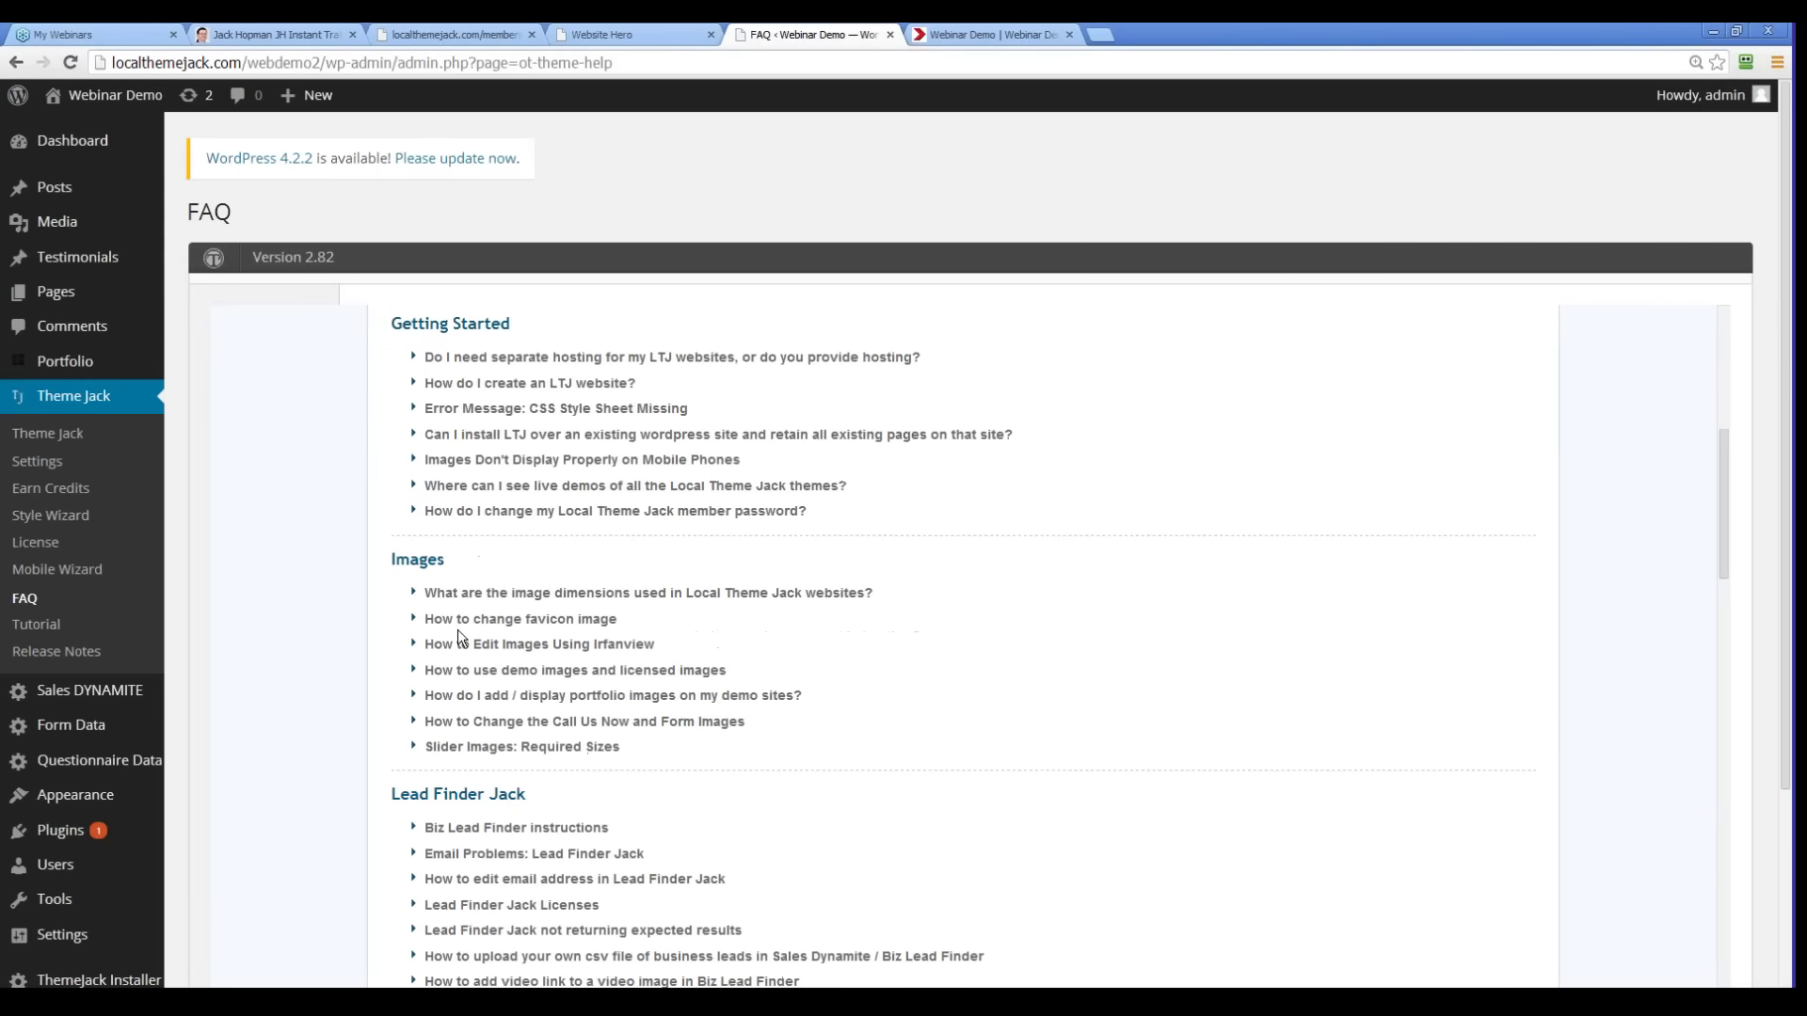
pyautogui.scroll(-15, 458, 631)
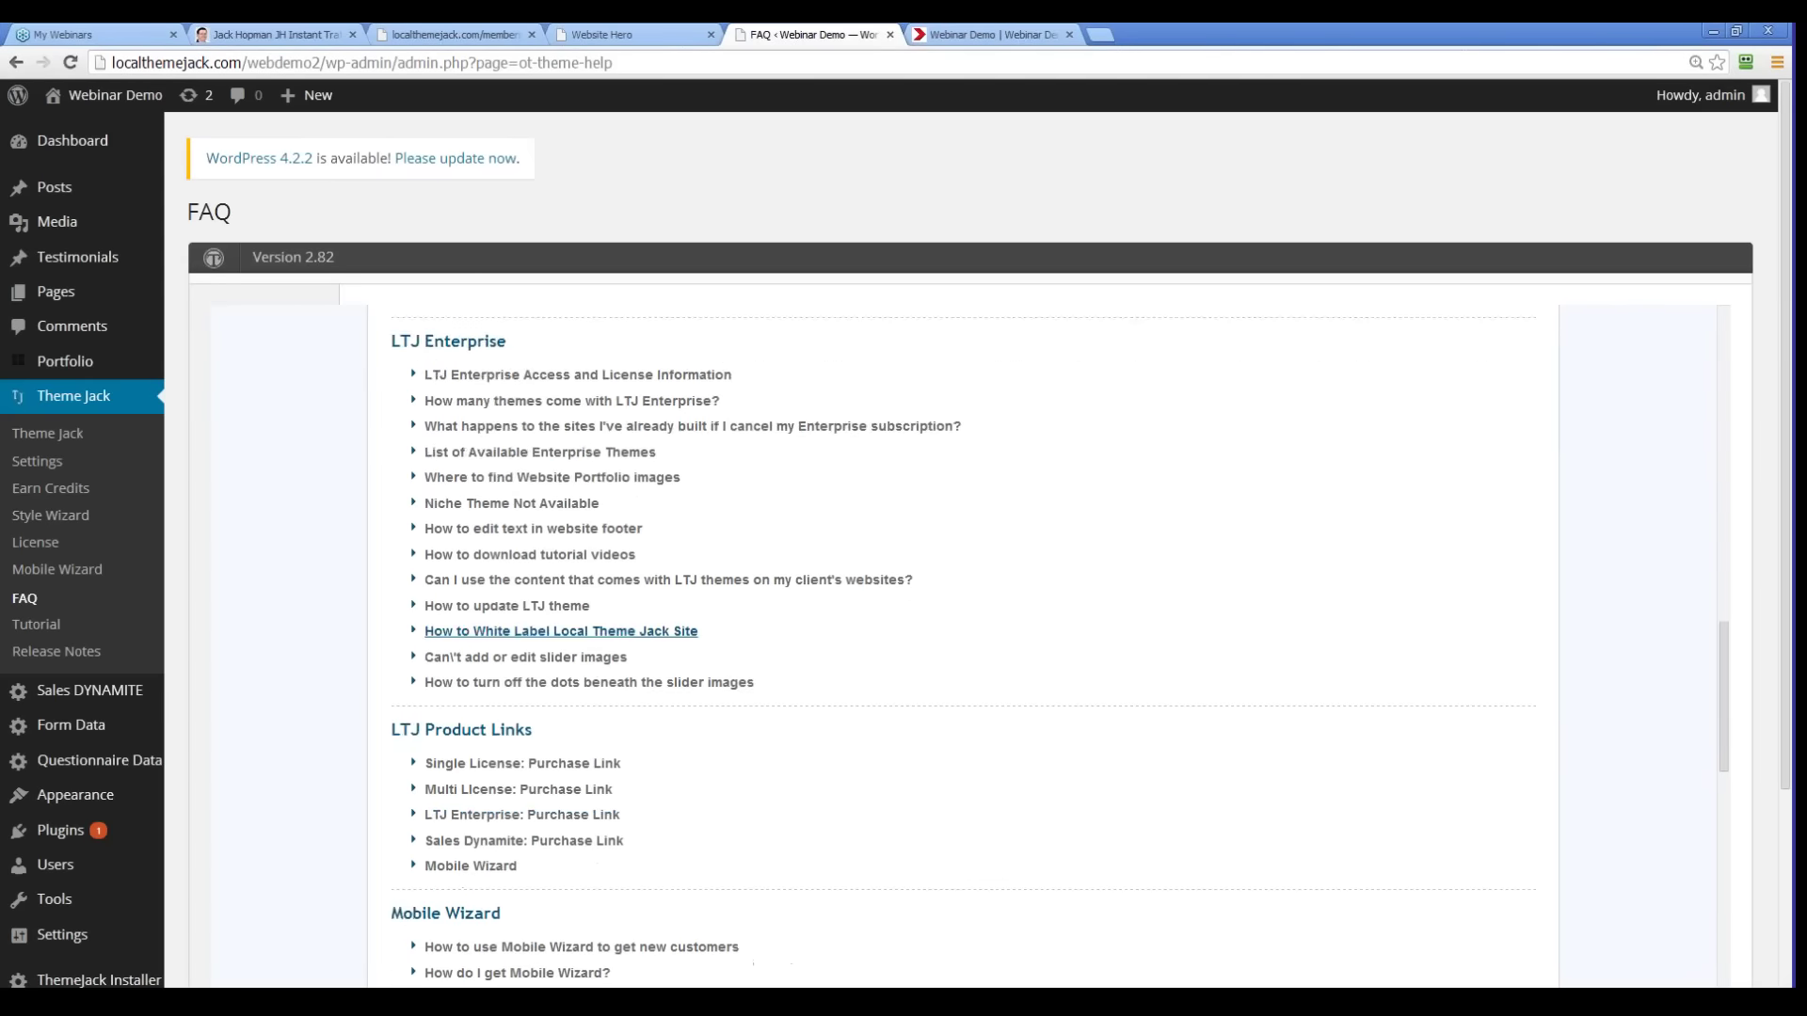
pyautogui.scroll(-10, 503, 625)
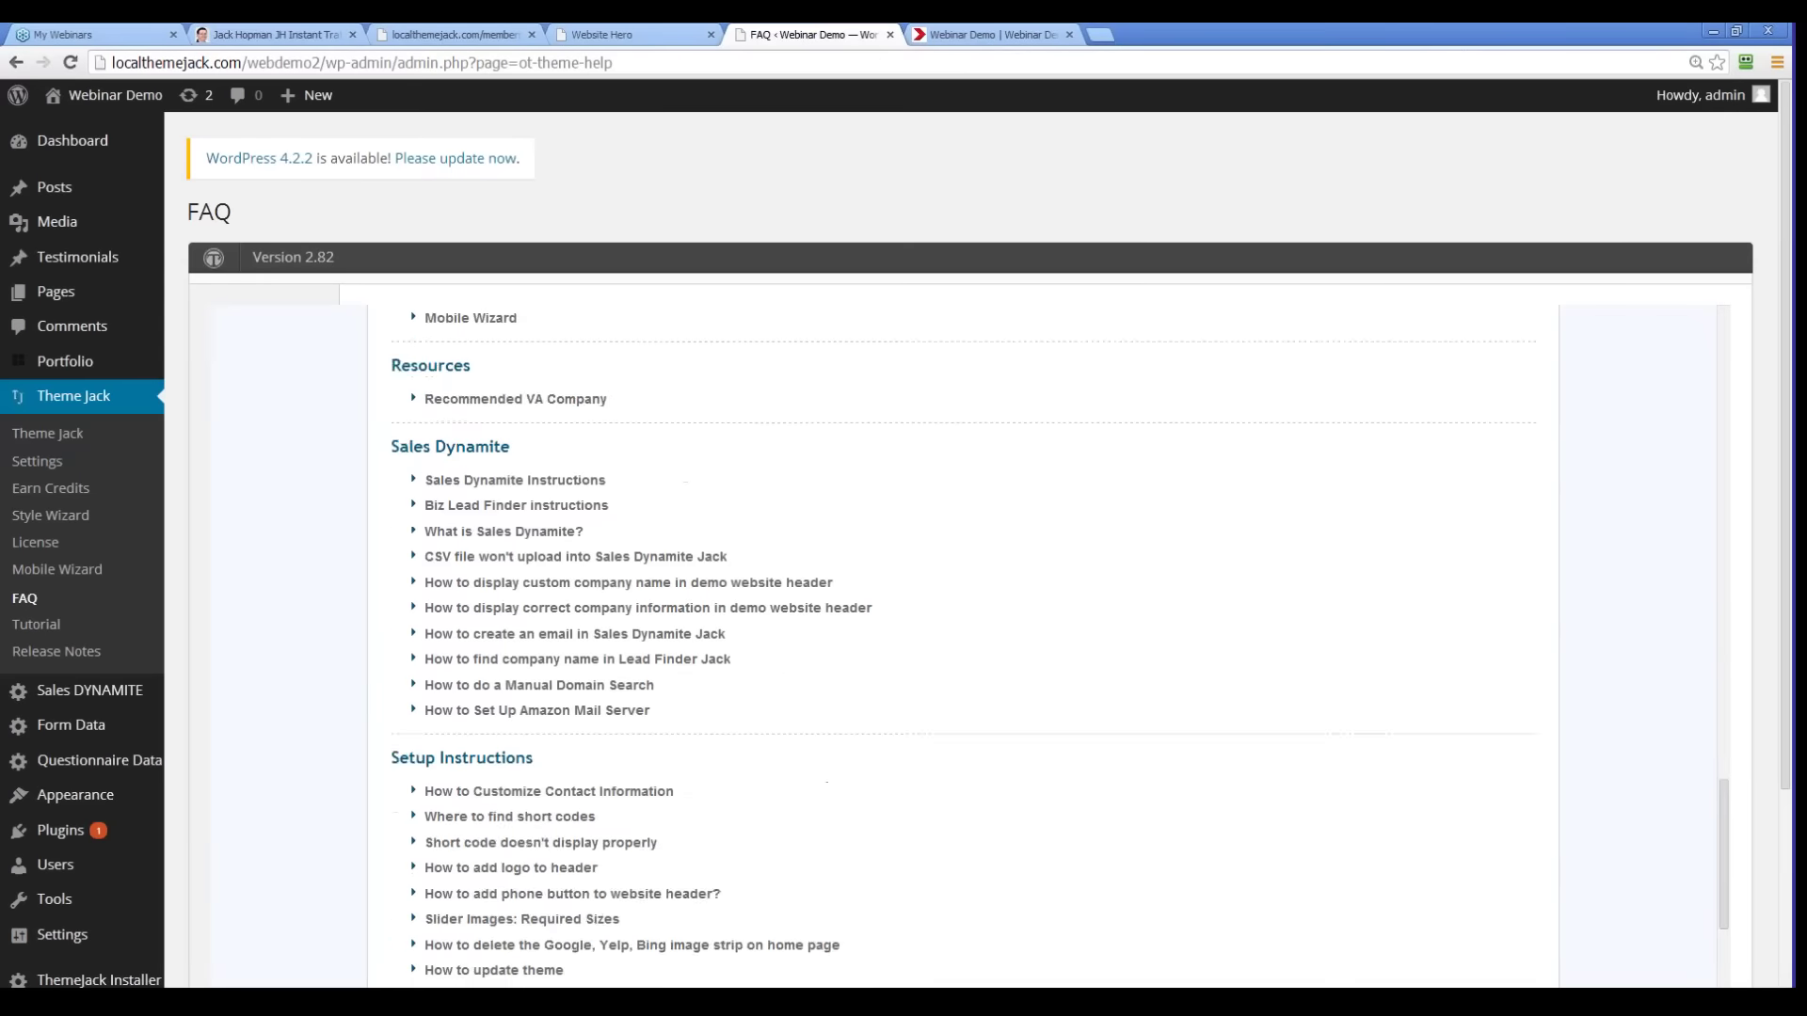
pyautogui.scroll(20, 442, 632)
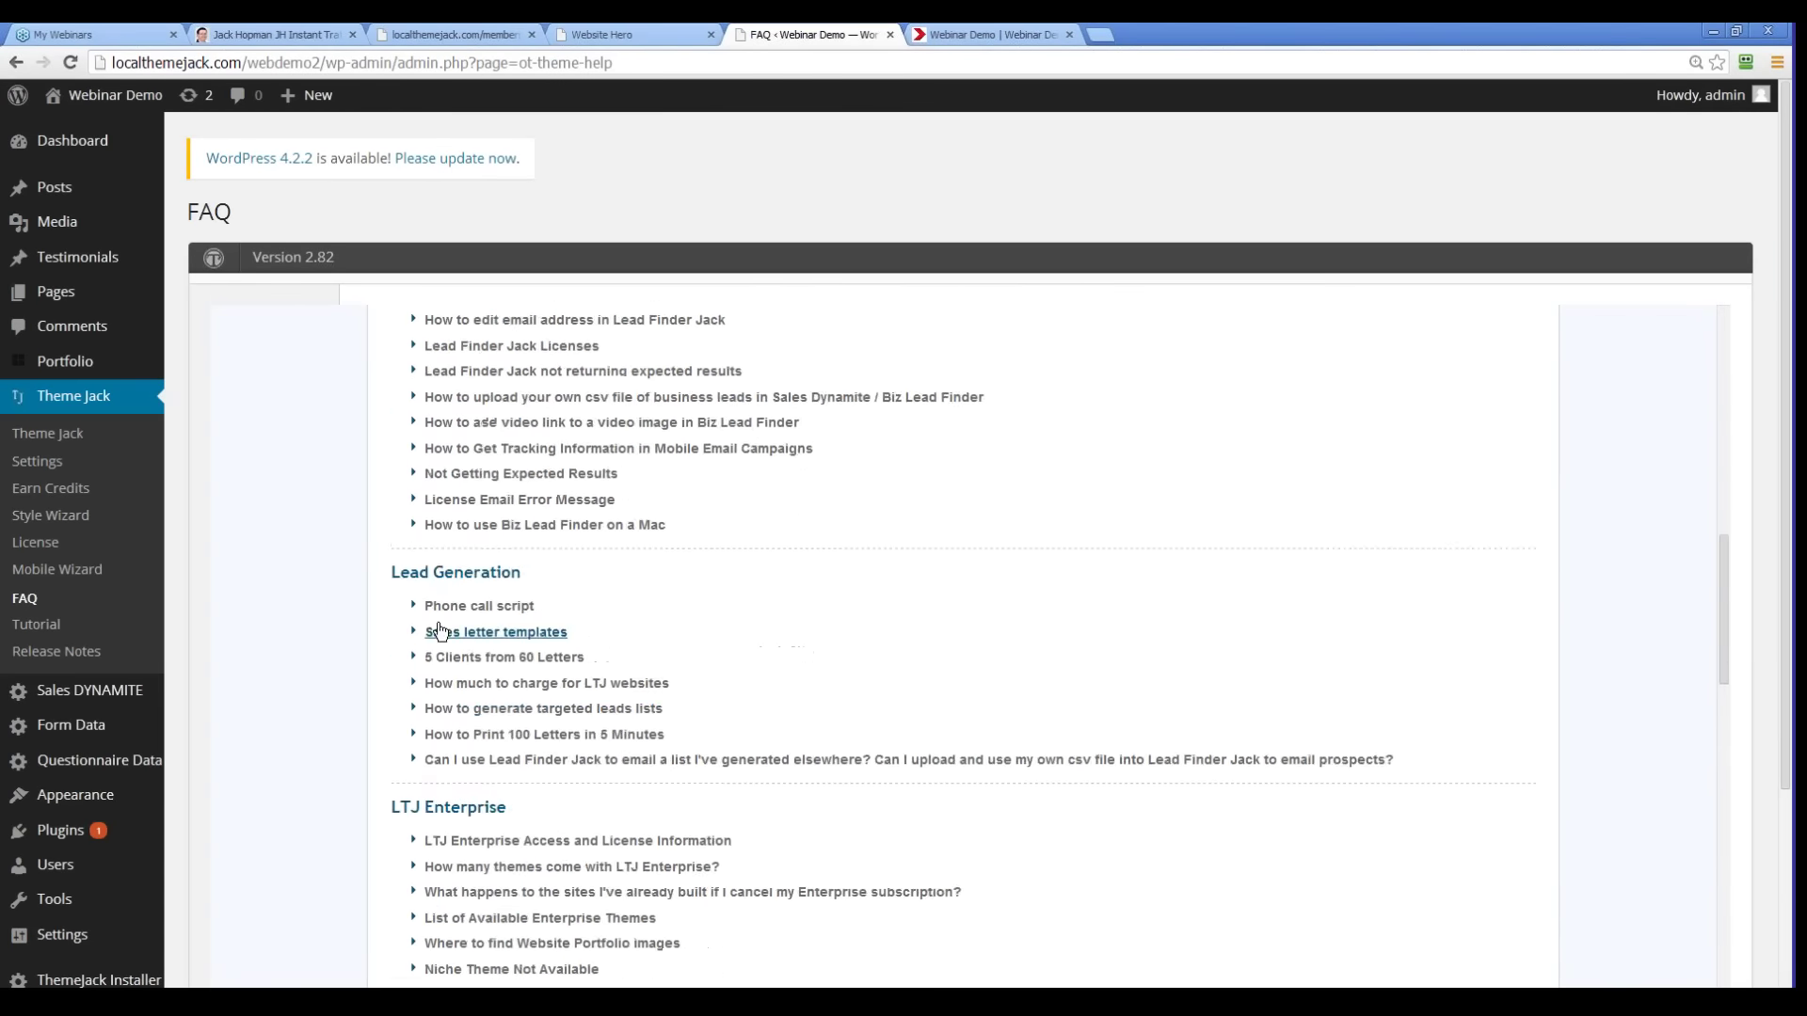
pyautogui.scroll(10, 441, 631)
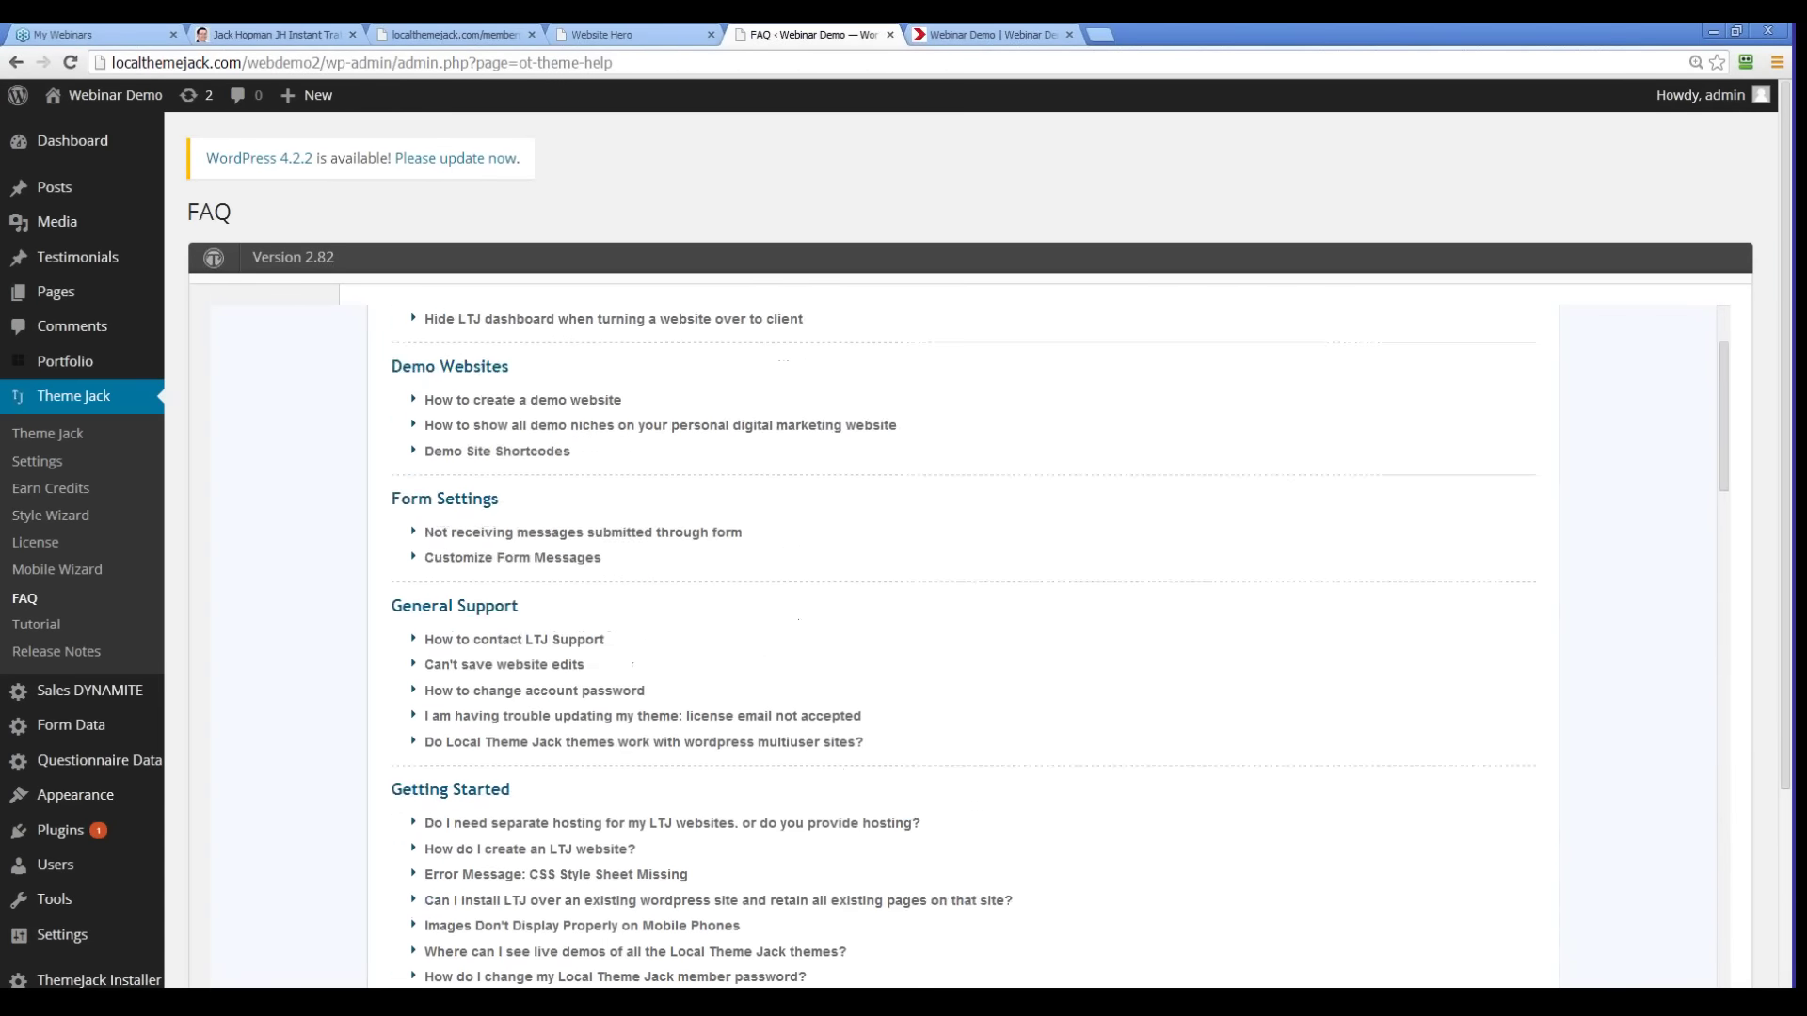
pyautogui.scroll(3, 432, 627)
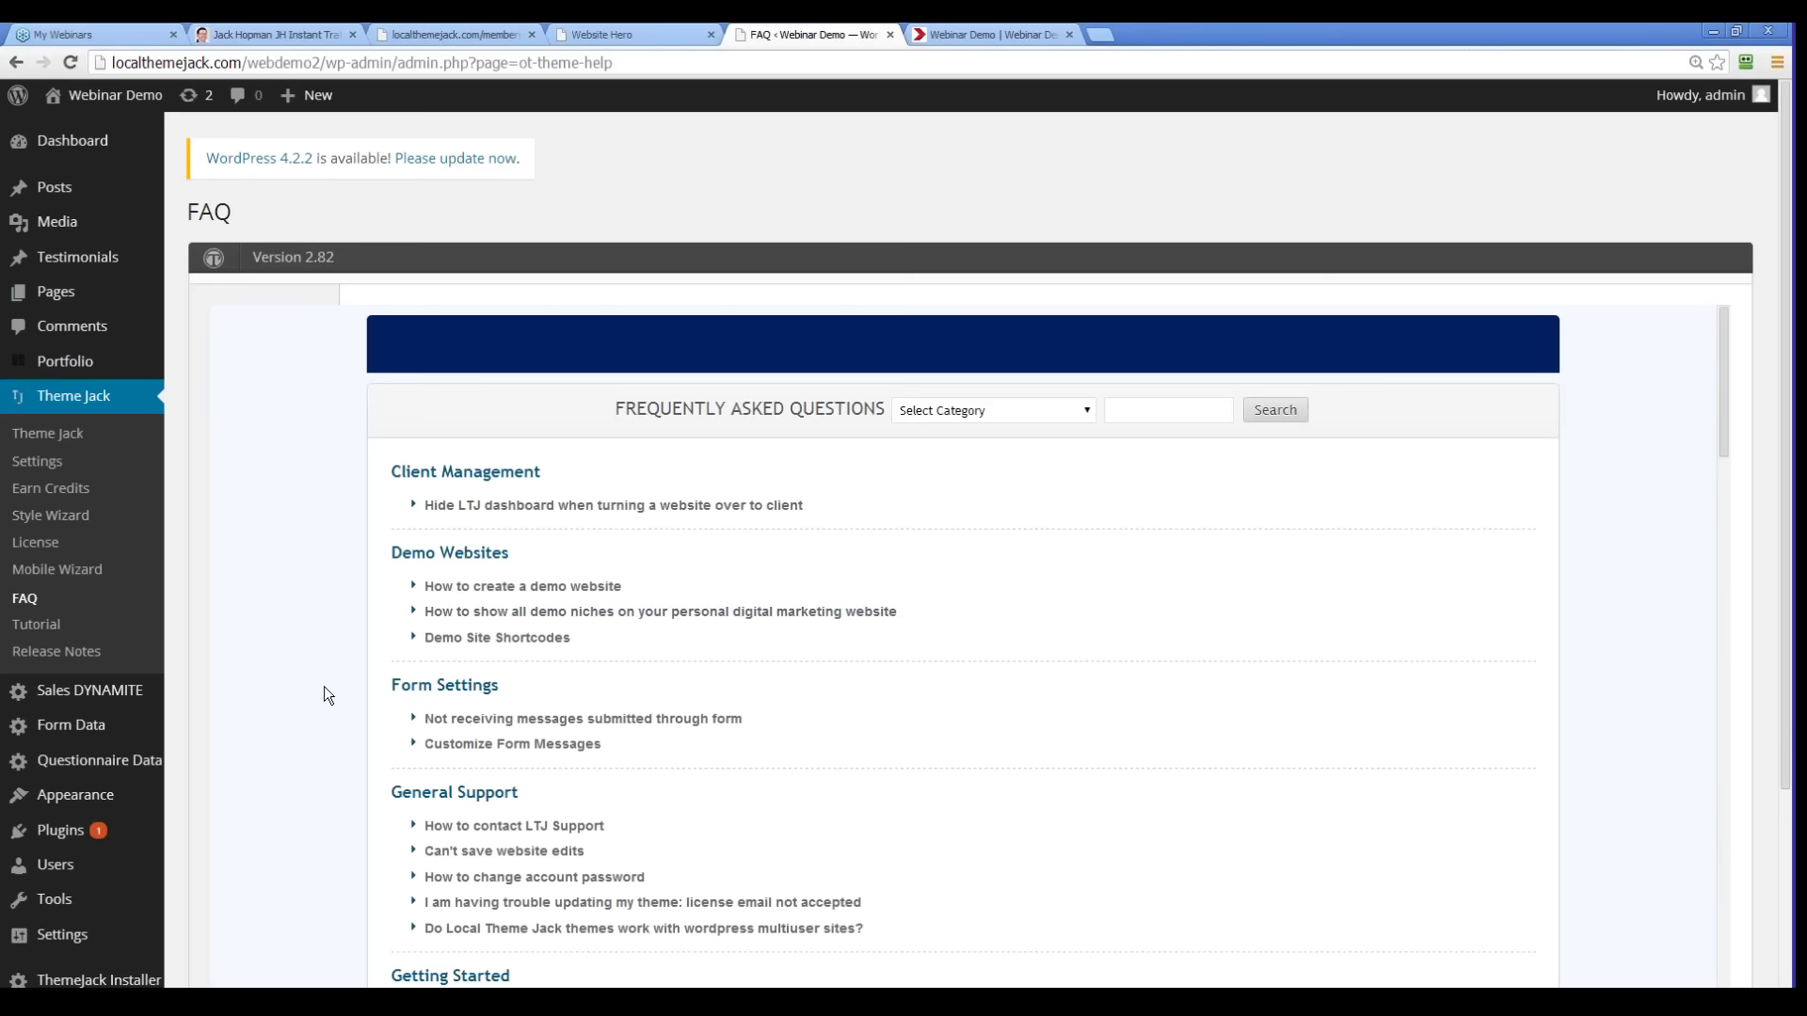
# Step: Read the Getting Started FAQ answer on how to create an LTJ website
pyautogui.scroll(-4, 323, 686)
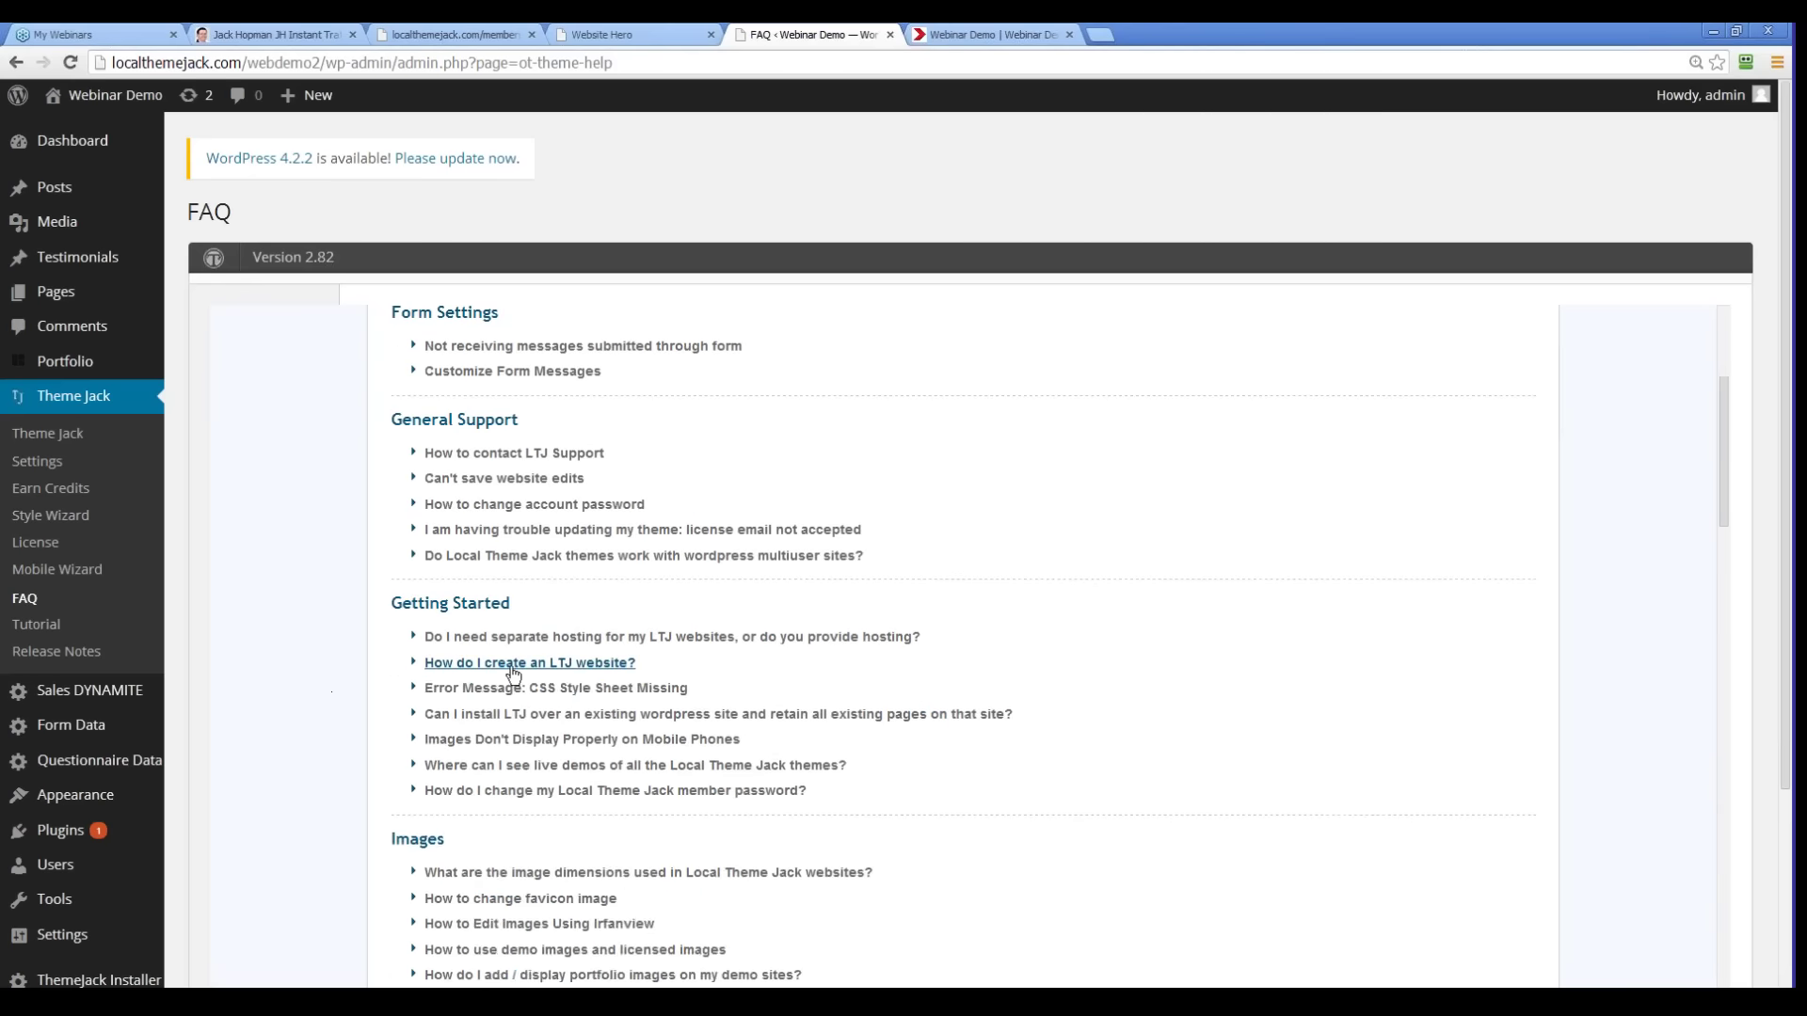
pyautogui.click(513, 672)
pyautogui.scroll(-5, 375, 688)
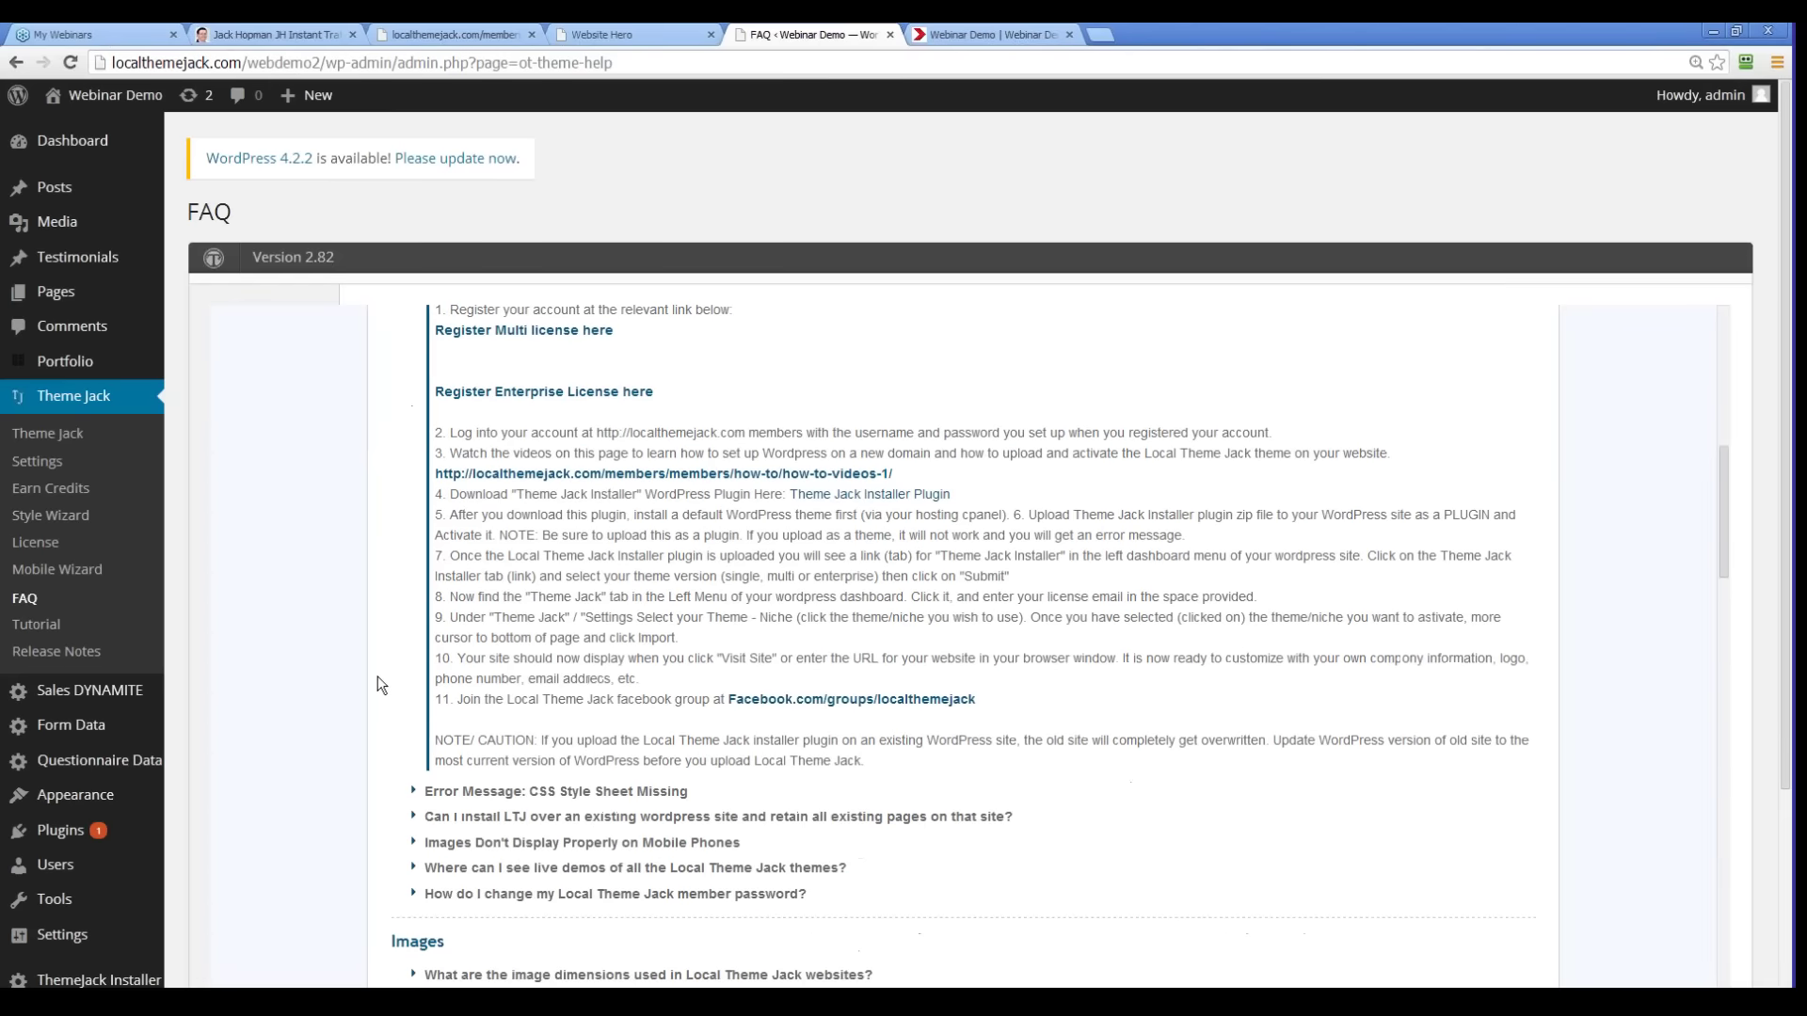
pyautogui.scroll(10, 376, 675)
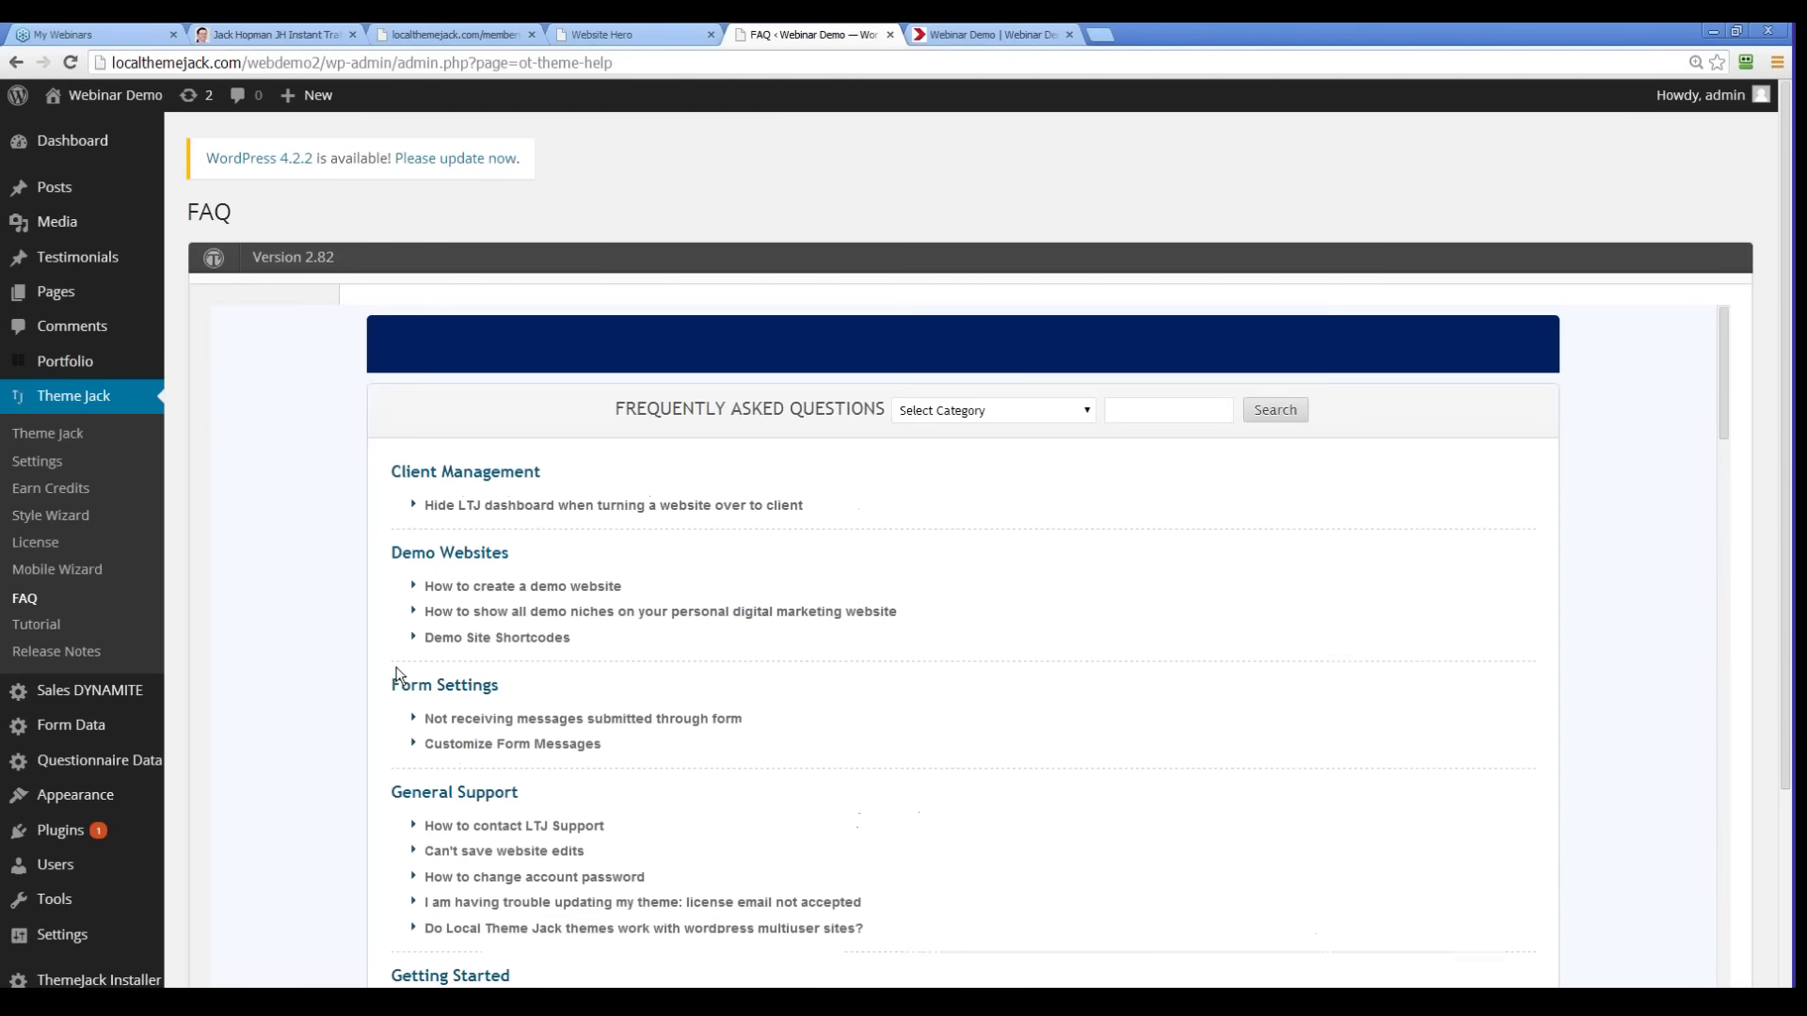
# Step: View the FAQ answer on showing all demo niches on a personal digital marketing website, and collapse it again
pyautogui.click(467, 614)
pyautogui.scroll(-3, 344, 670)
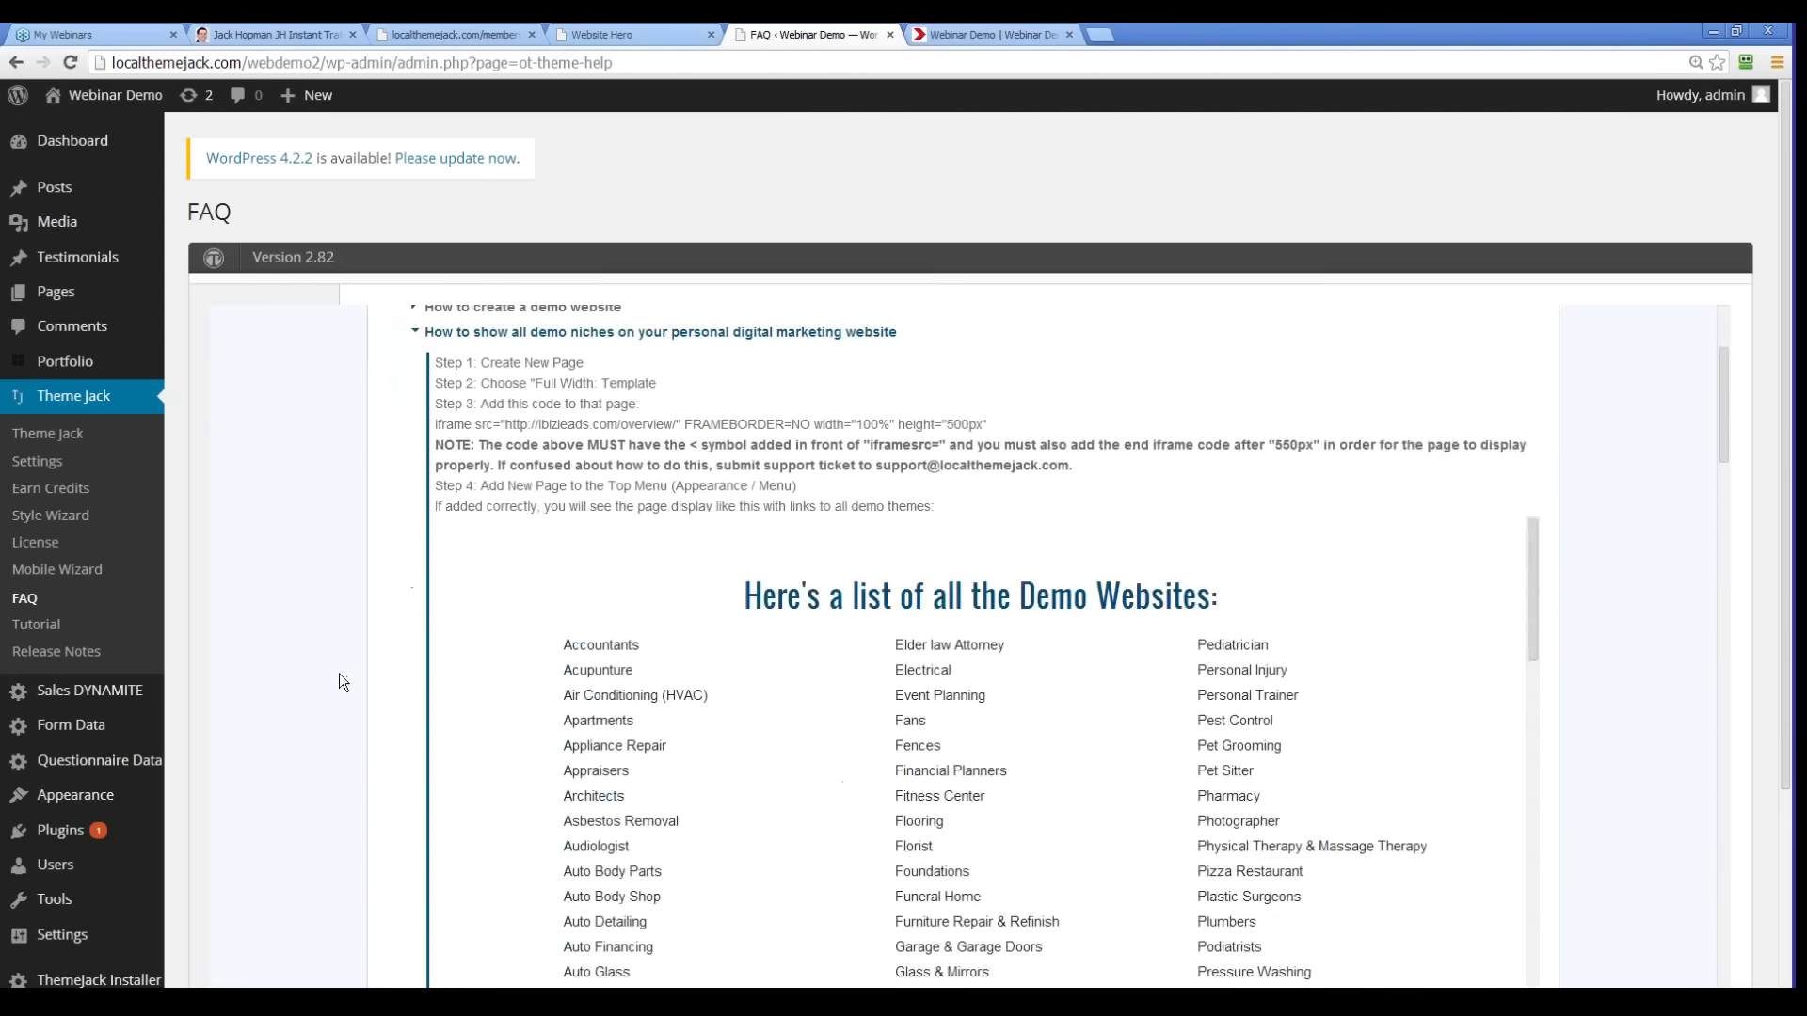
pyautogui.scroll(3, 340, 674)
pyautogui.click(458, 614)
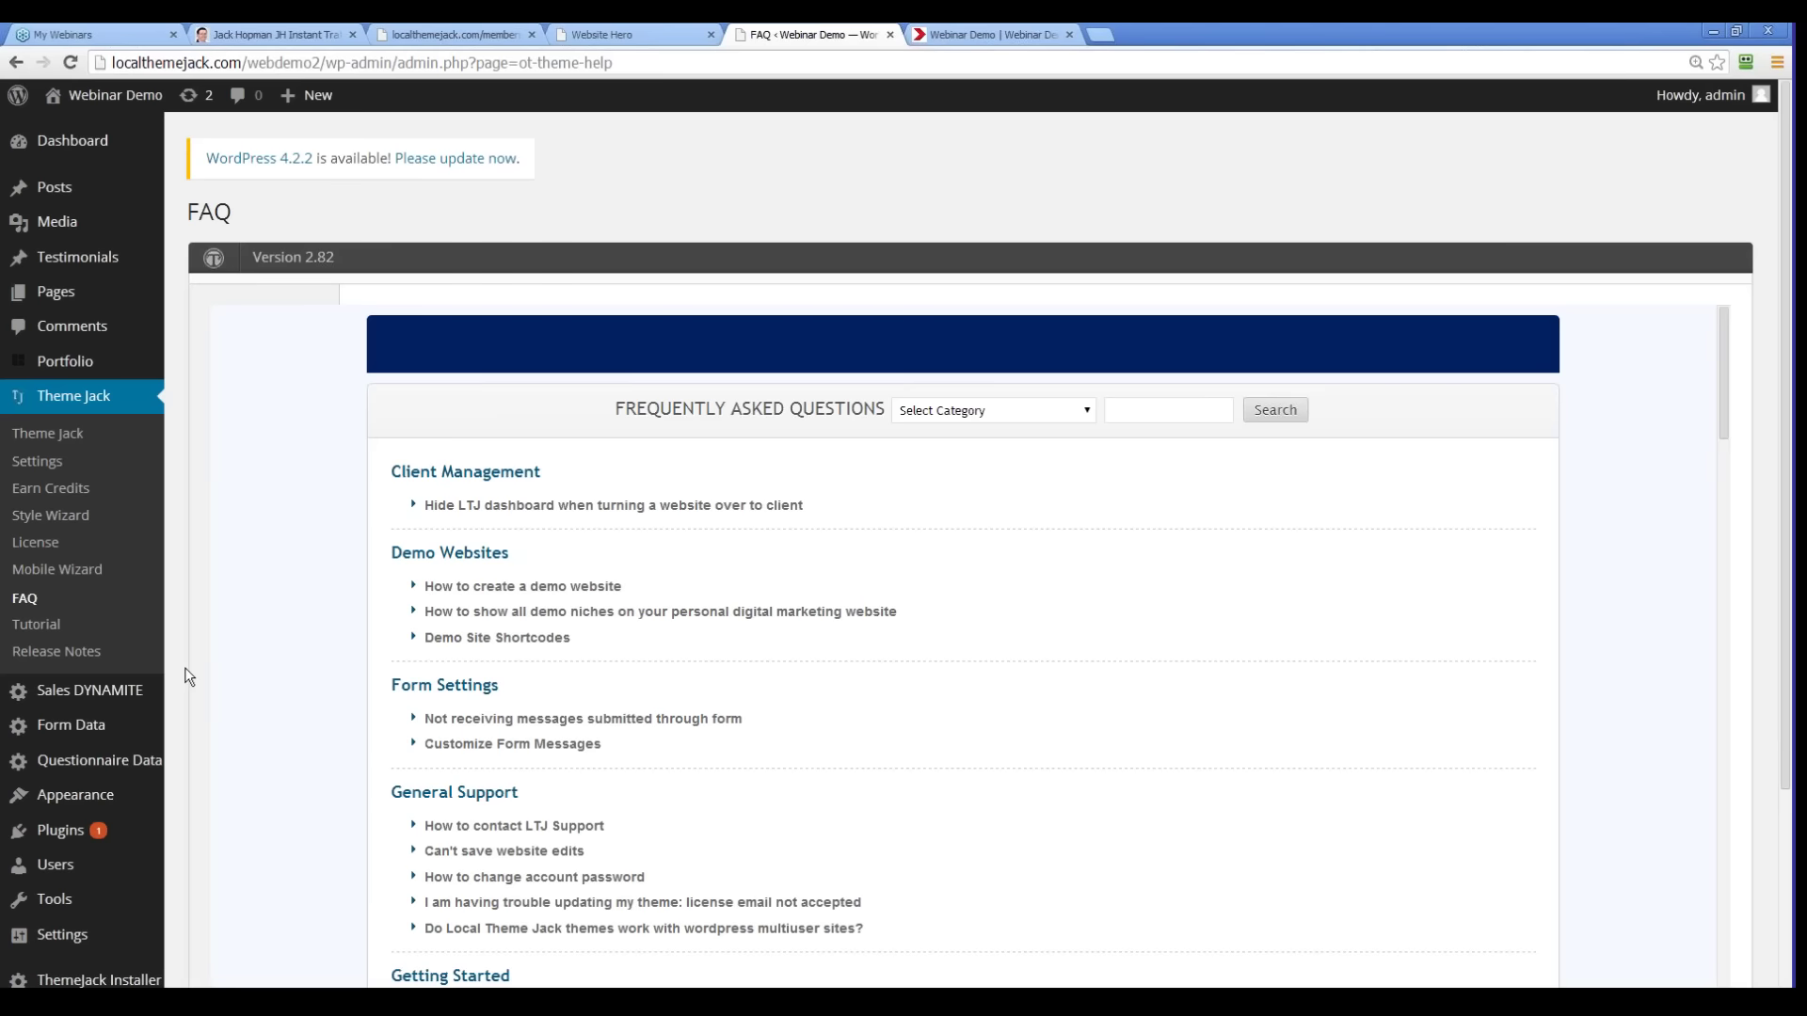
# Step: Look at the theme's Tutorial page and its Release Notes page in the site's admin
pyautogui.click(45, 626)
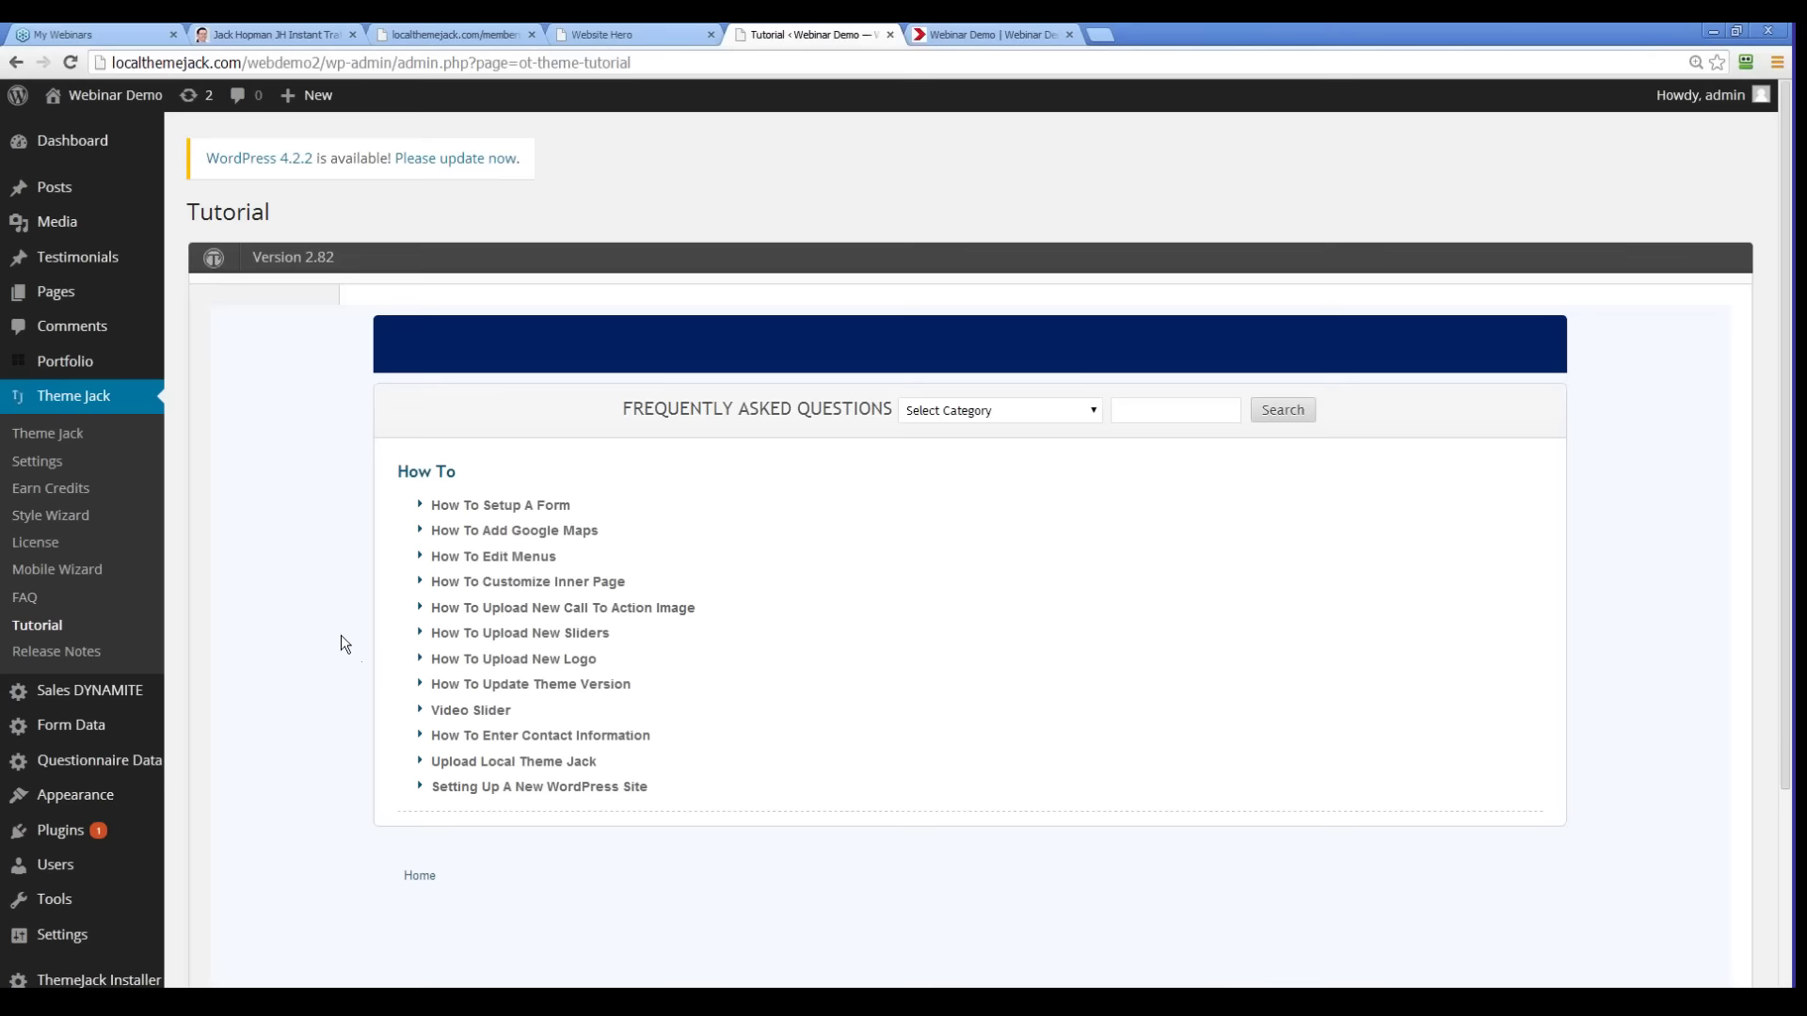
pyautogui.click(84, 661)
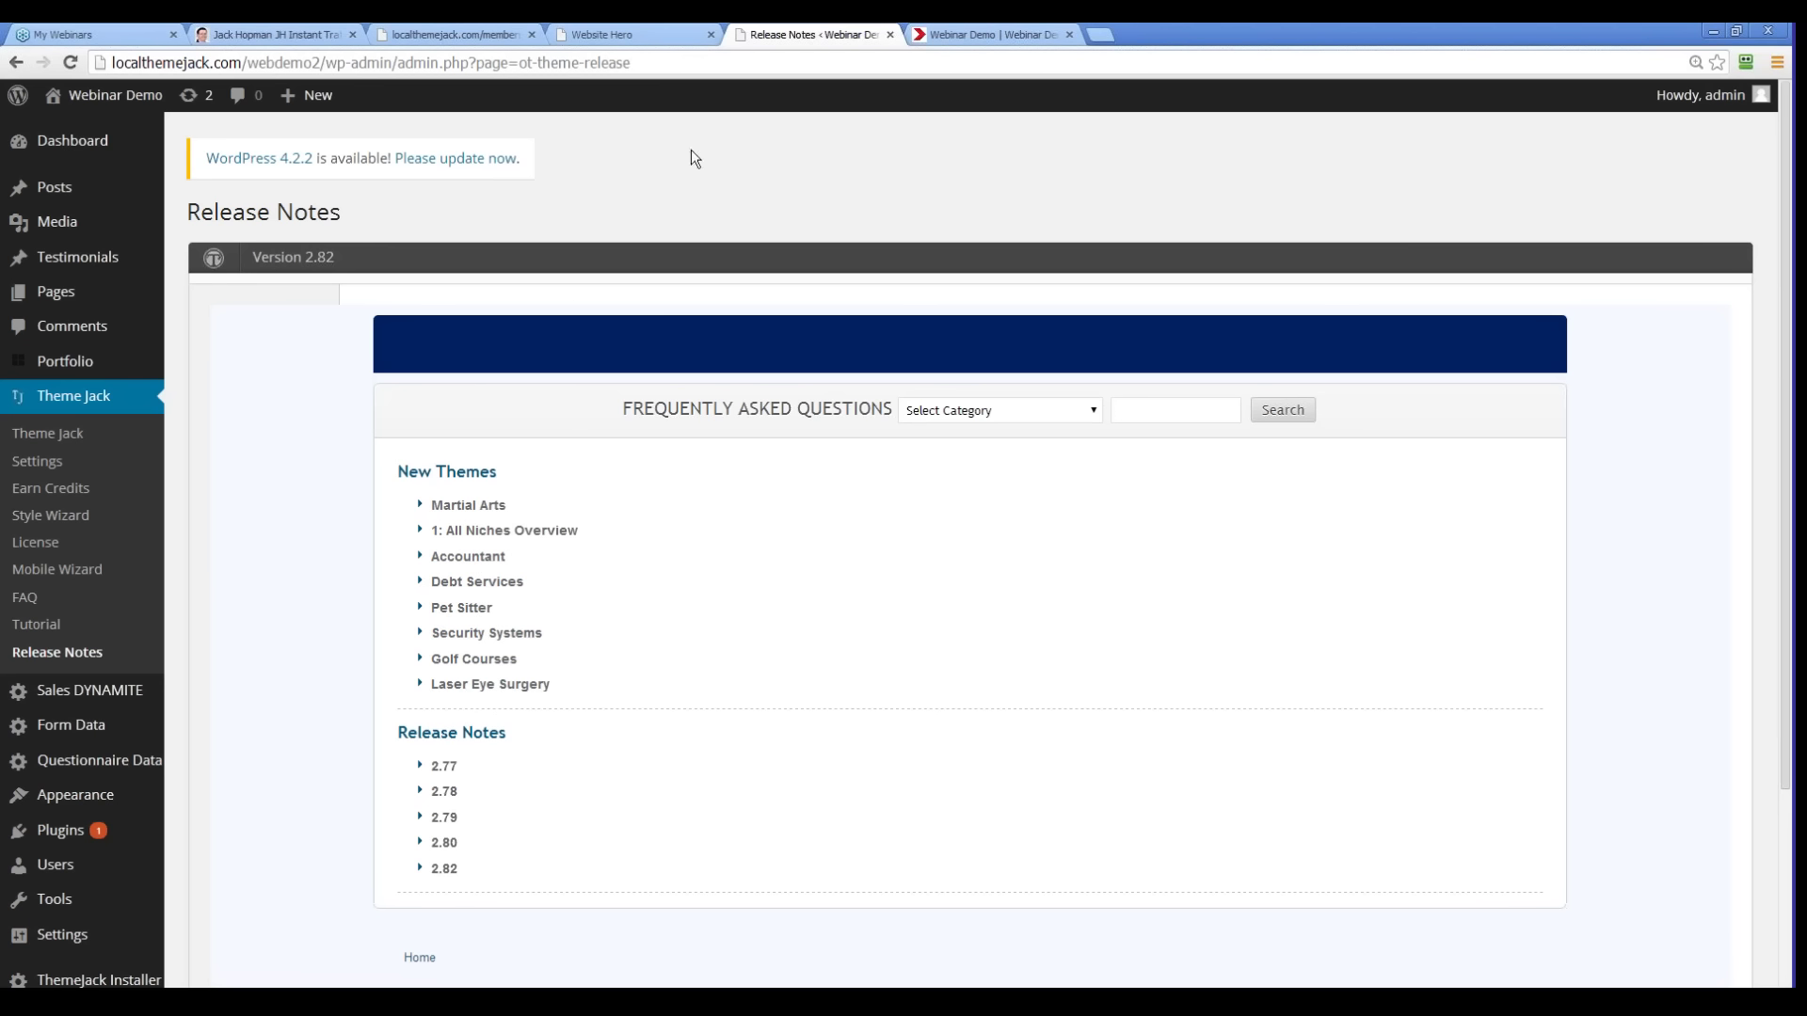
# Step: Switch to the Local Theme Jack members site and view the Website Hero page and its download page
pyautogui.click(610, 34)
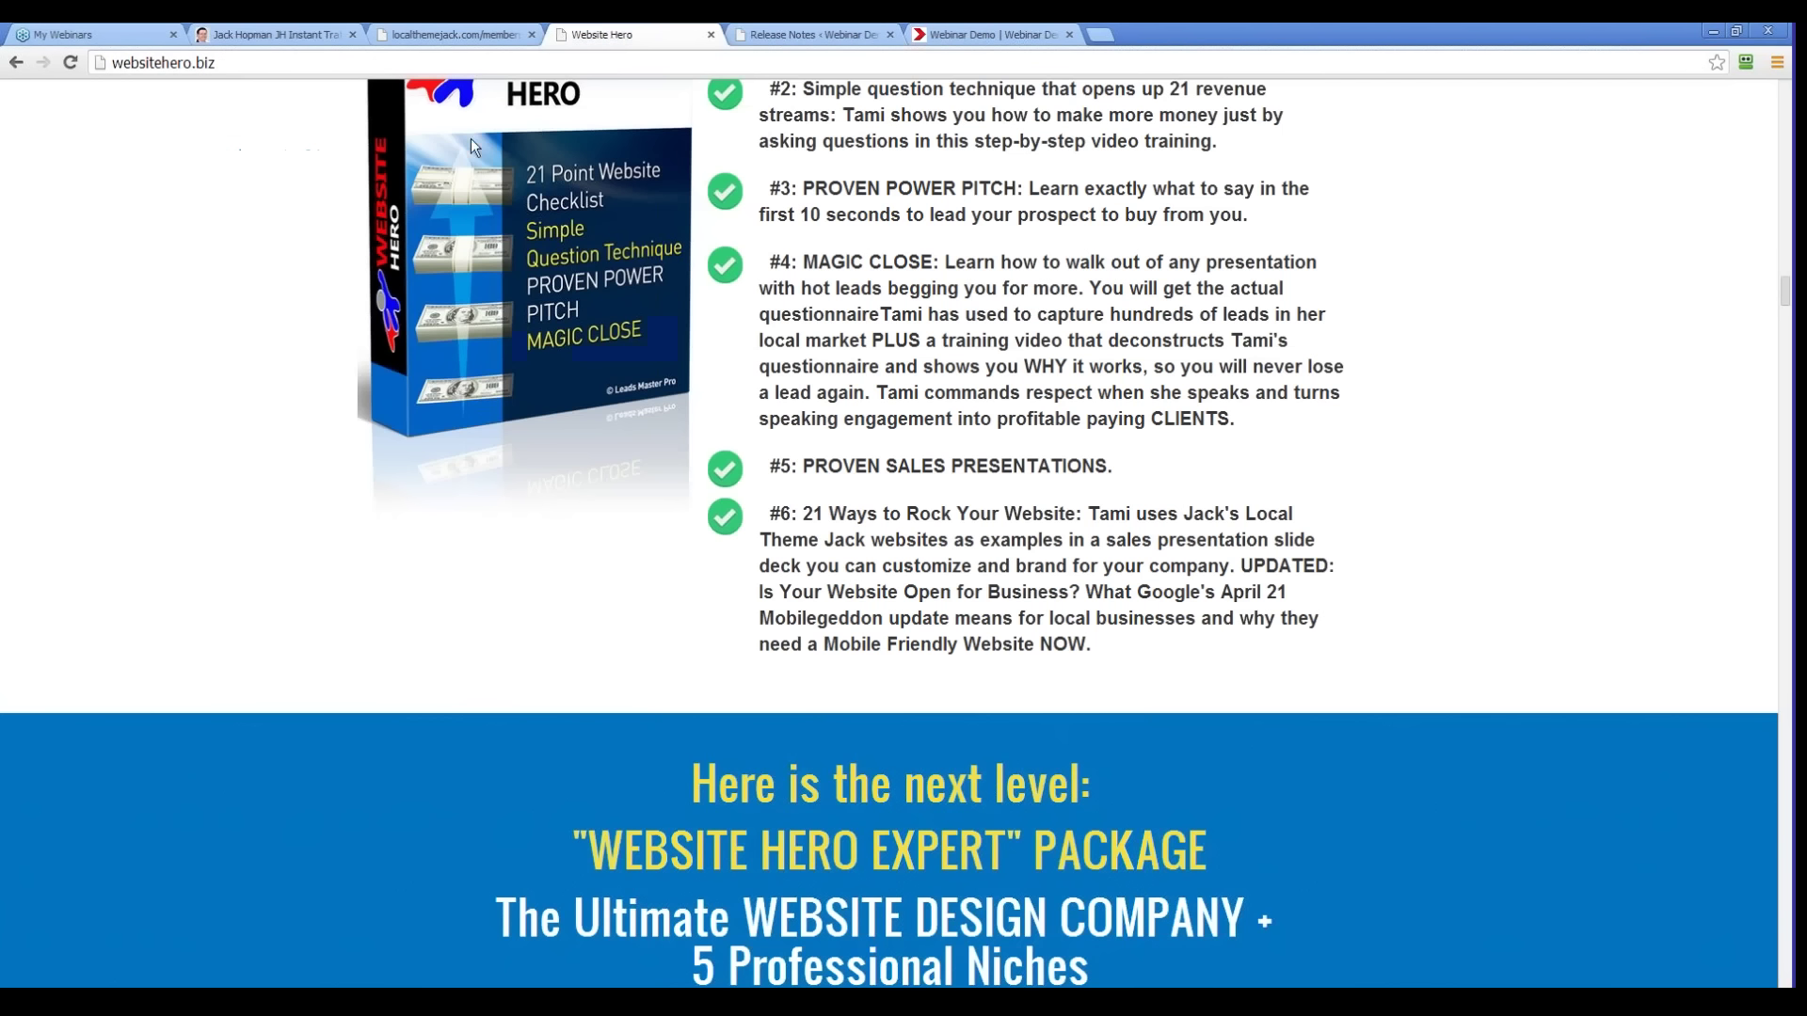
pyautogui.click(449, 28)
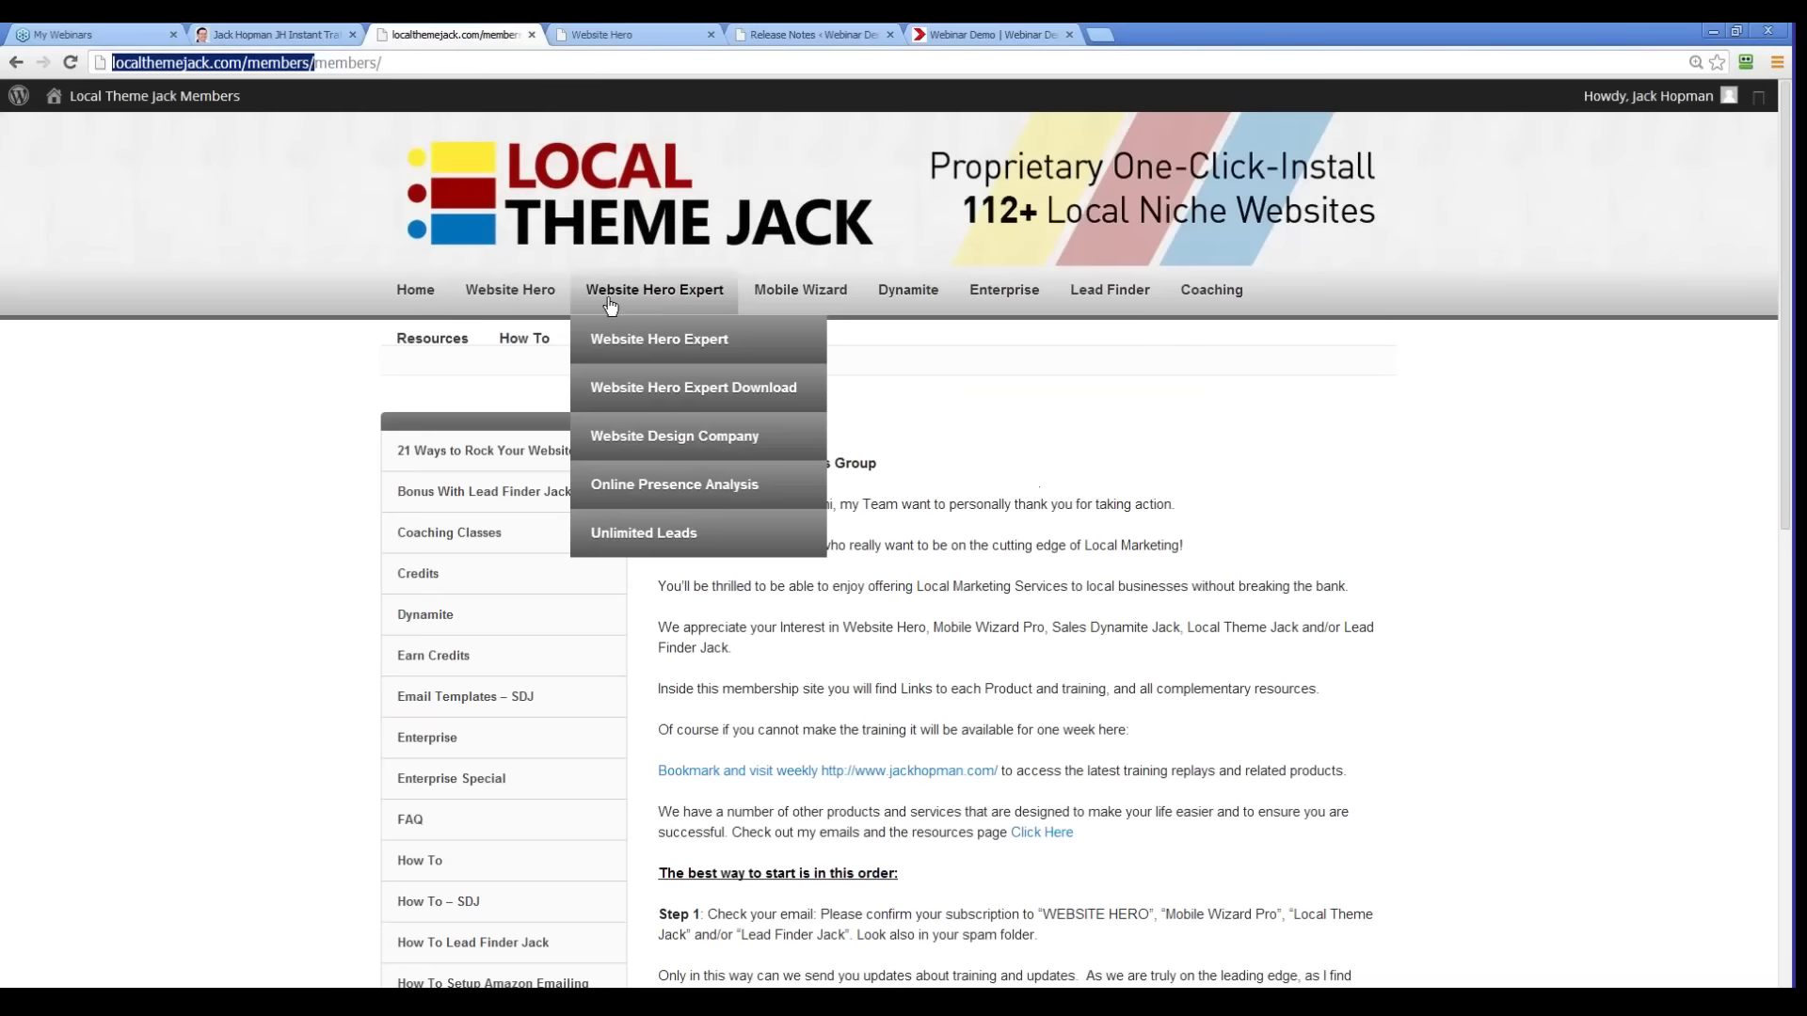
pyautogui.click(515, 294)
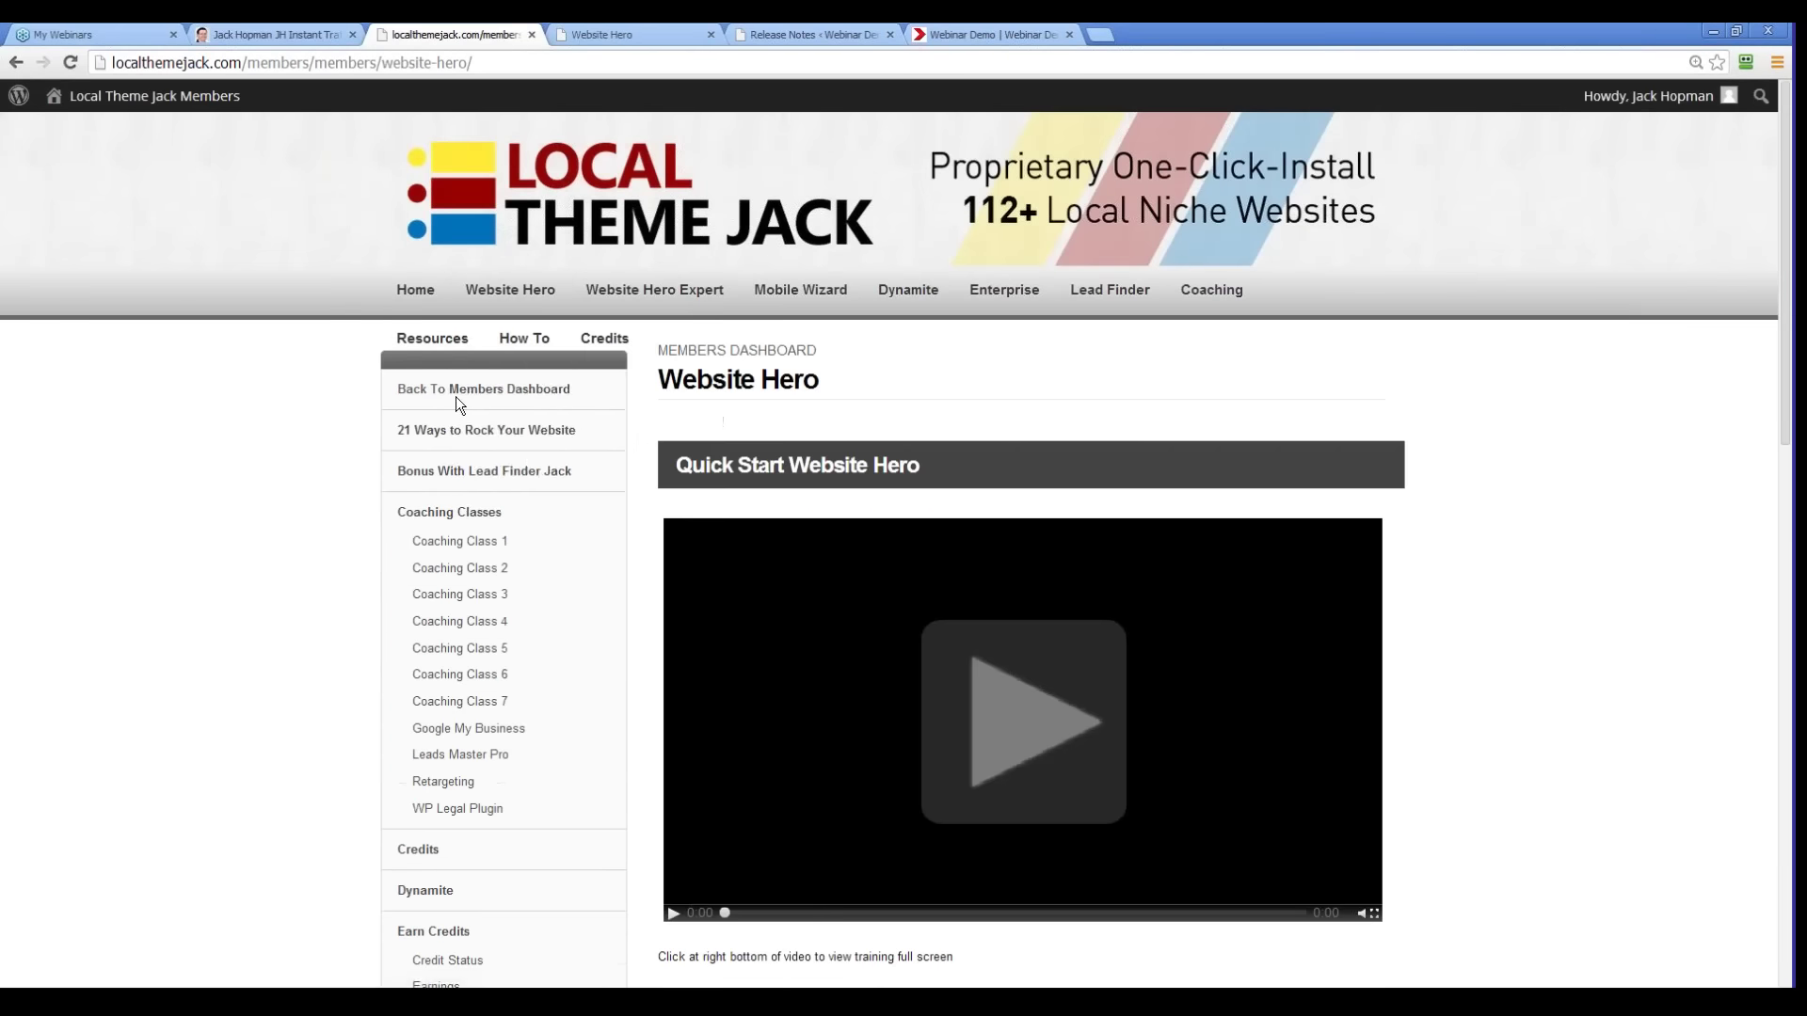
pyautogui.moveTo(510, 292)
pyautogui.click(542, 389)
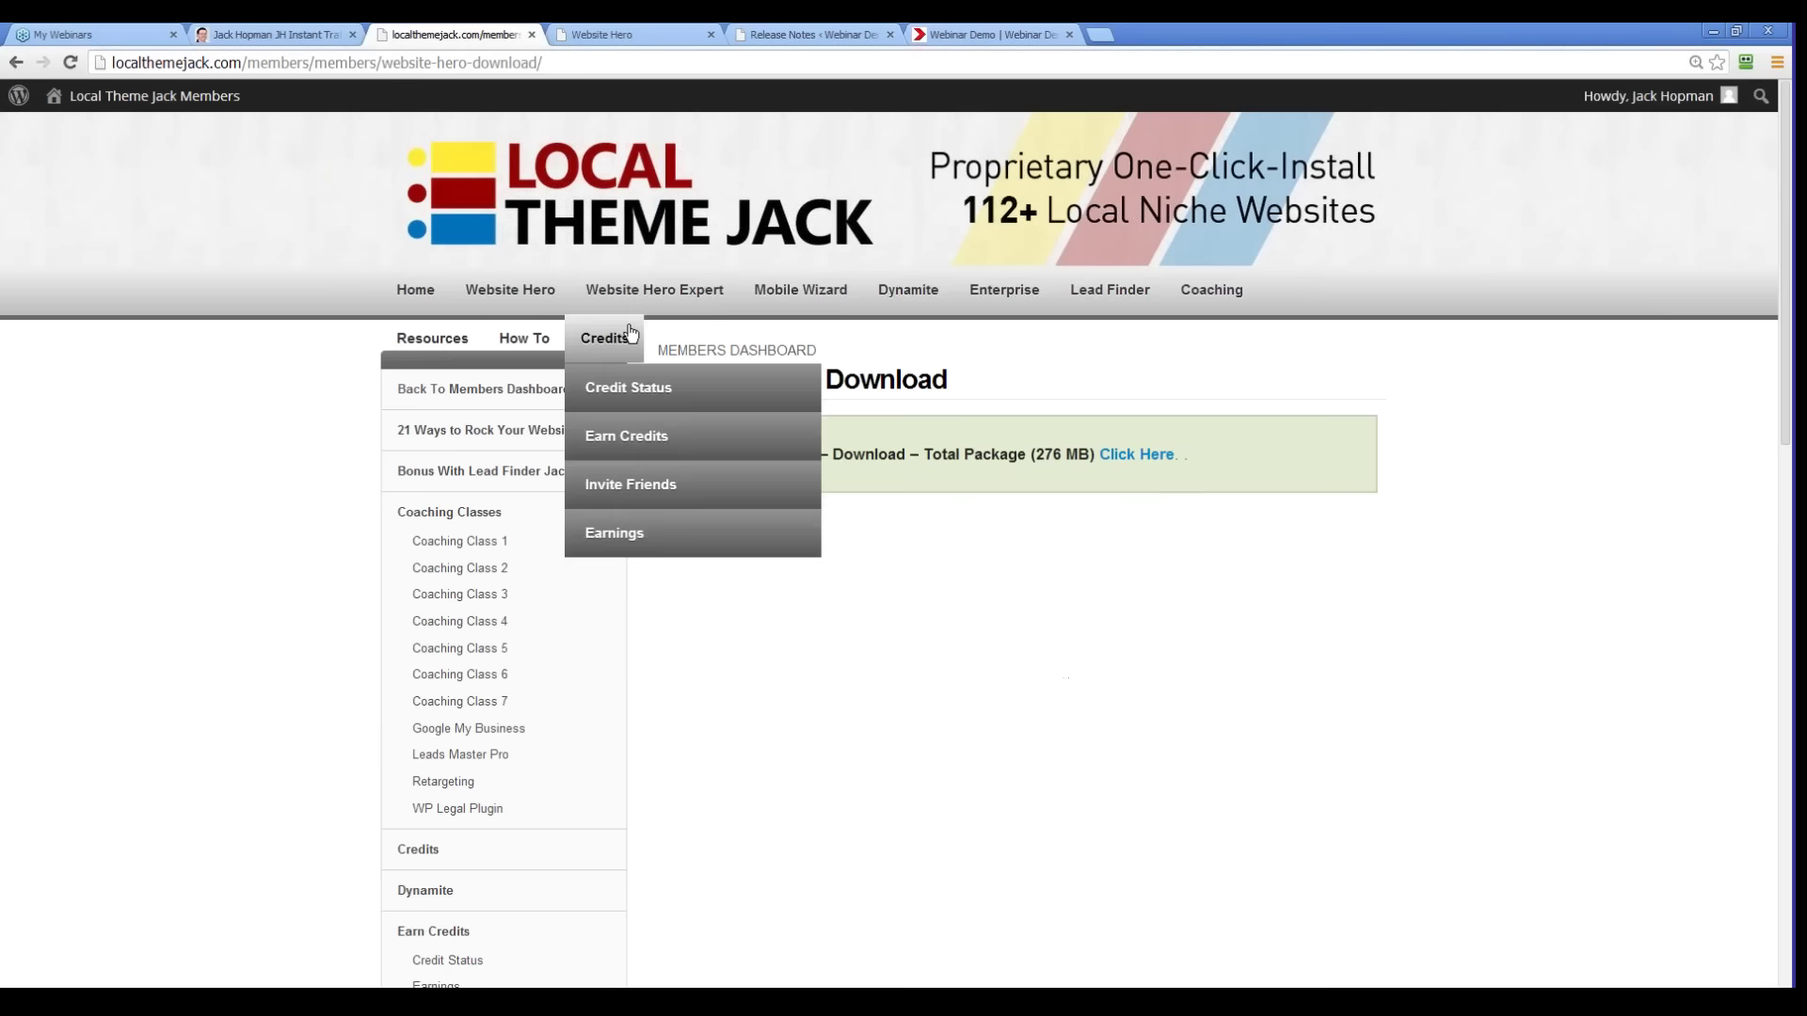
# Step: Open the Website Hero Expert Download page and highlight the name of the total package download
pyautogui.moveTo(642, 299)
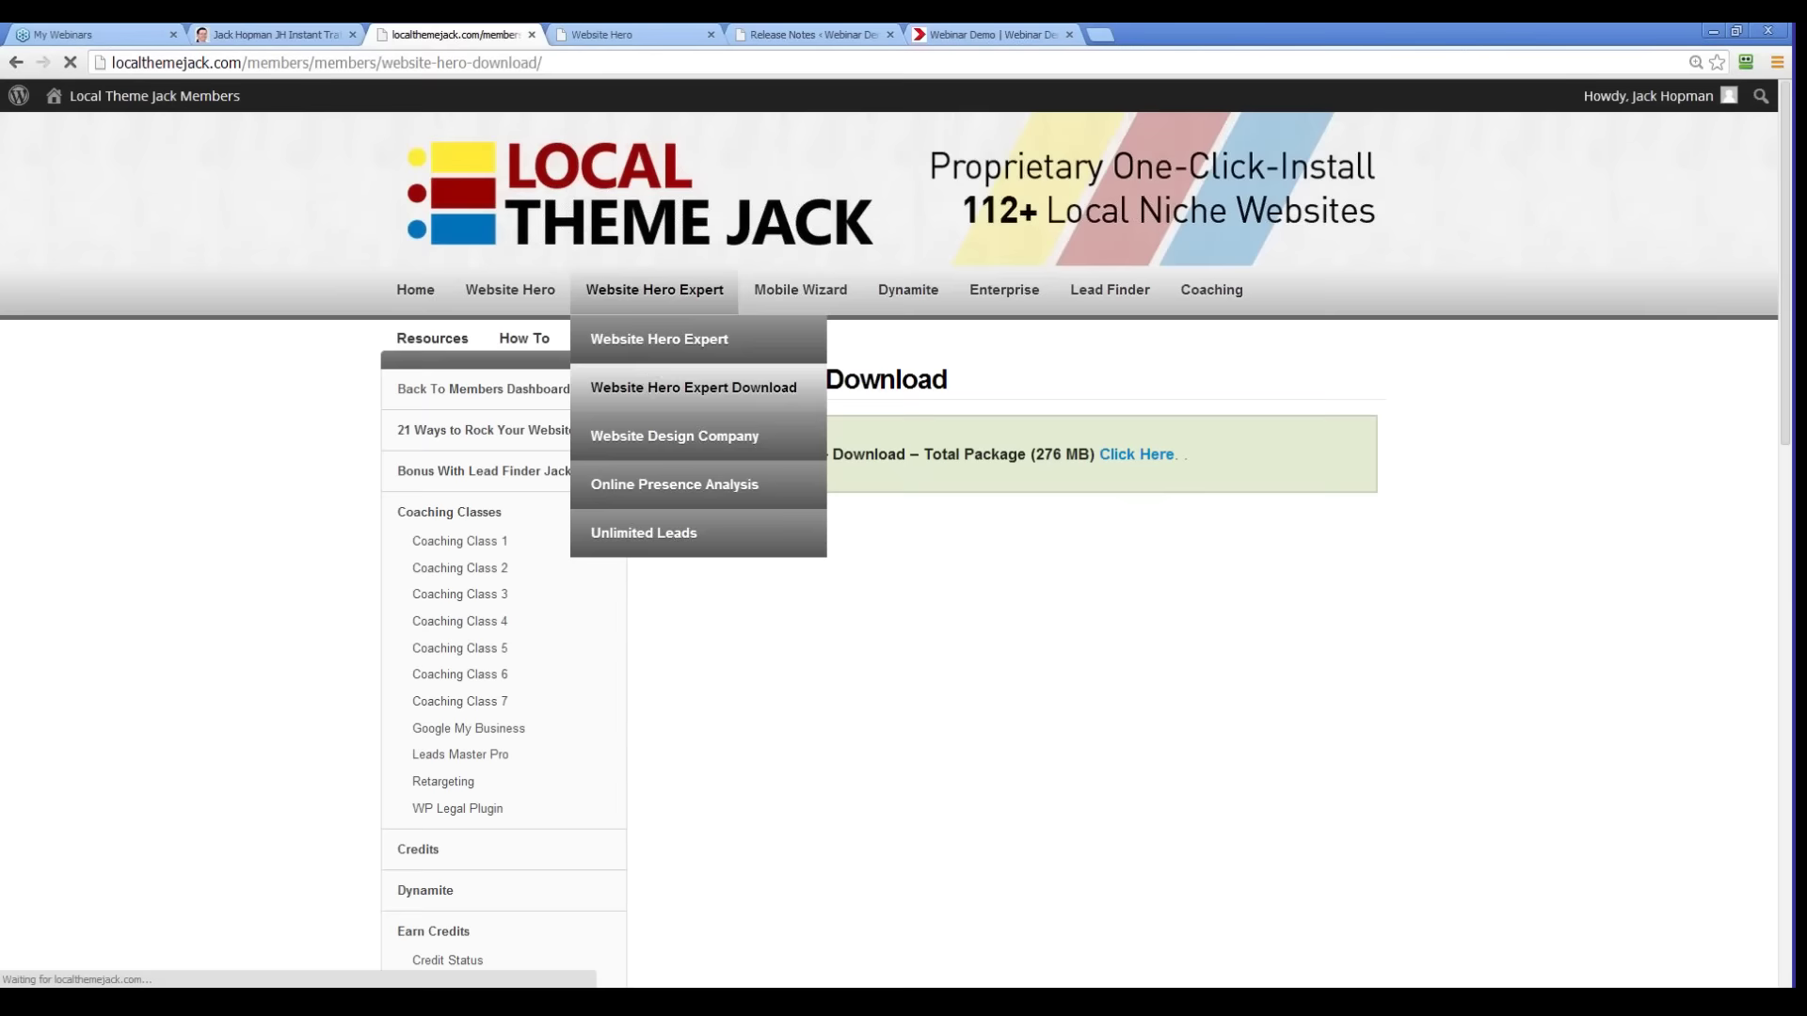
pyautogui.click(649, 385)
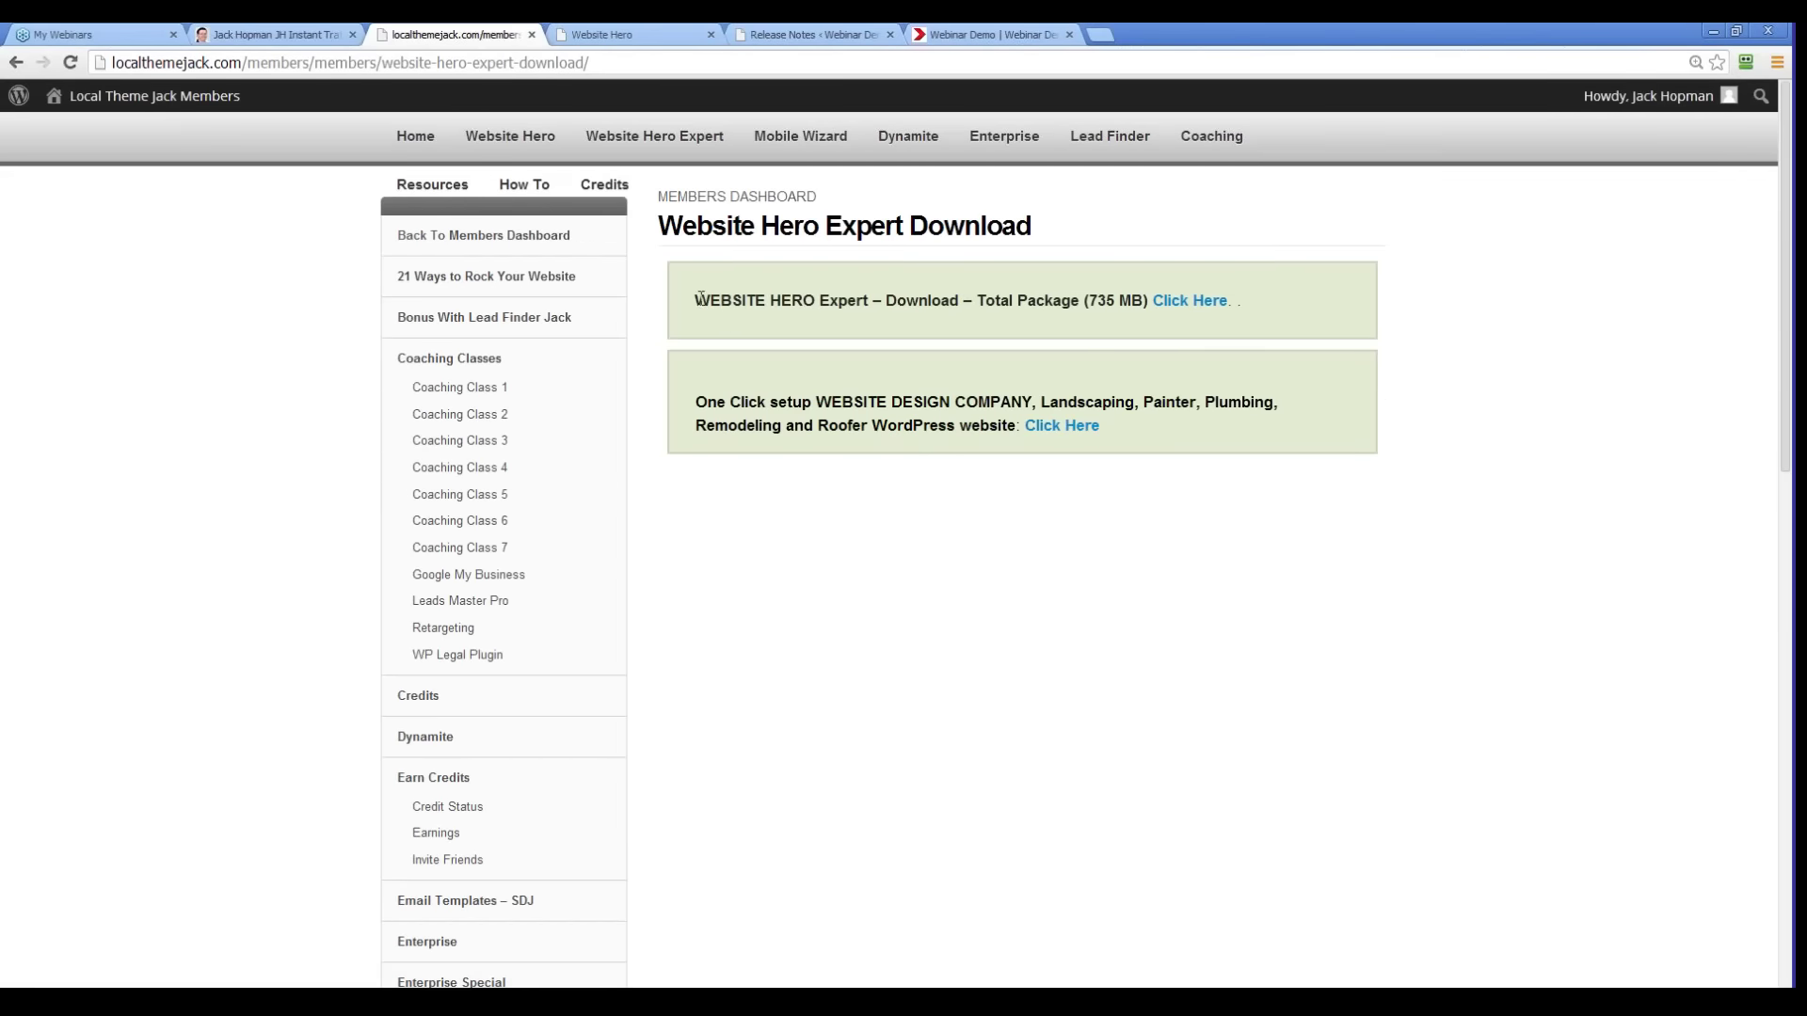
pyautogui.moveTo(693, 299); pyautogui.dragTo(865, 301)
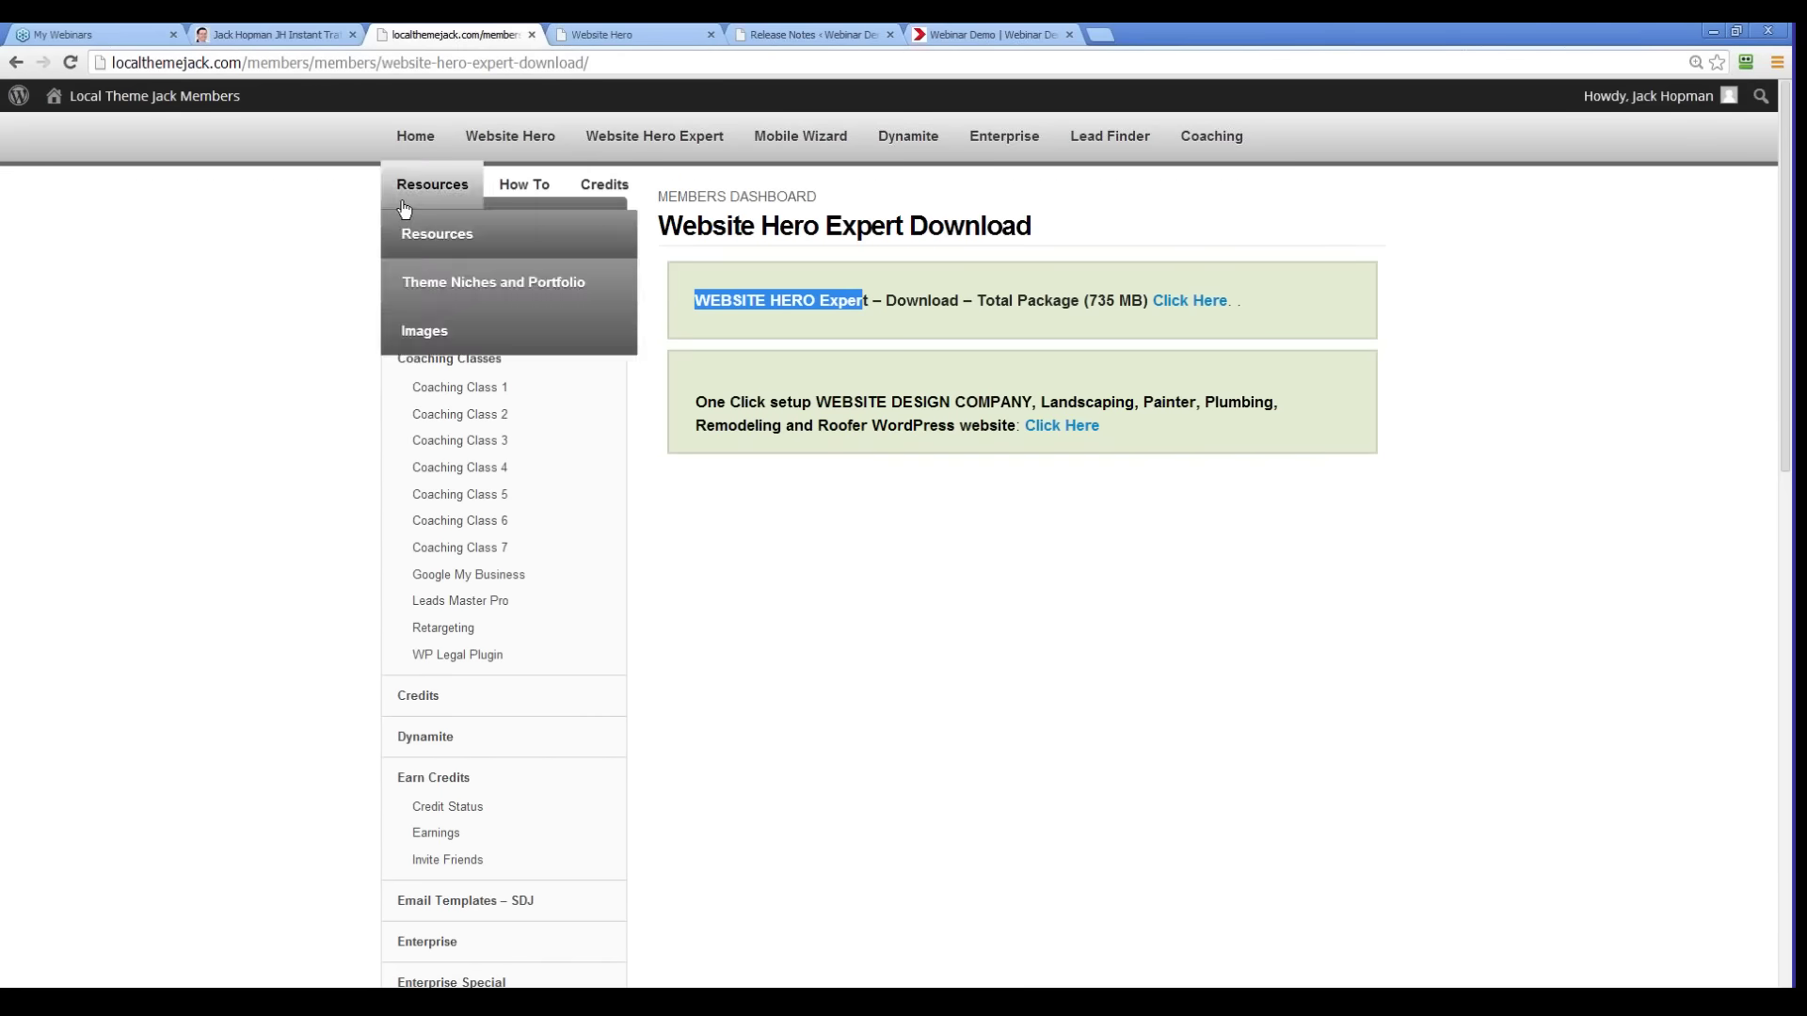
# Step: Look over the sections of the members site and open its Resources page
pyautogui.moveTo(497, 240)
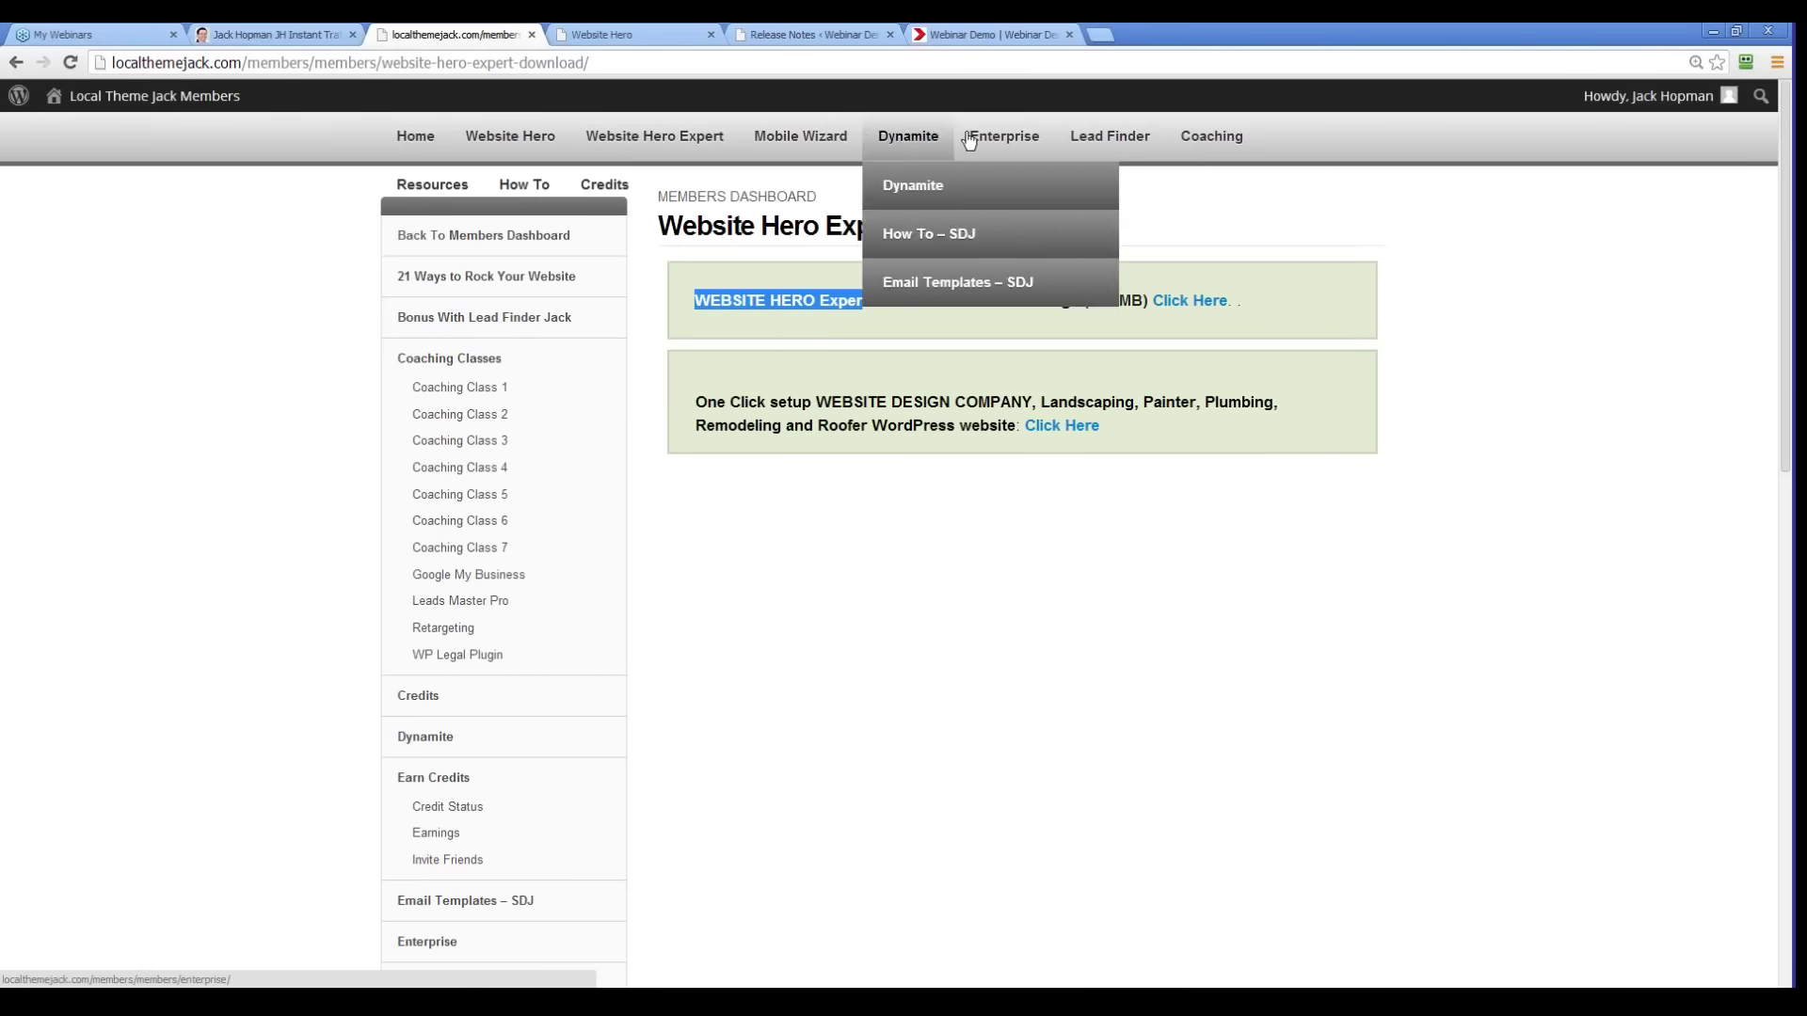
pyautogui.moveTo(1128, 135)
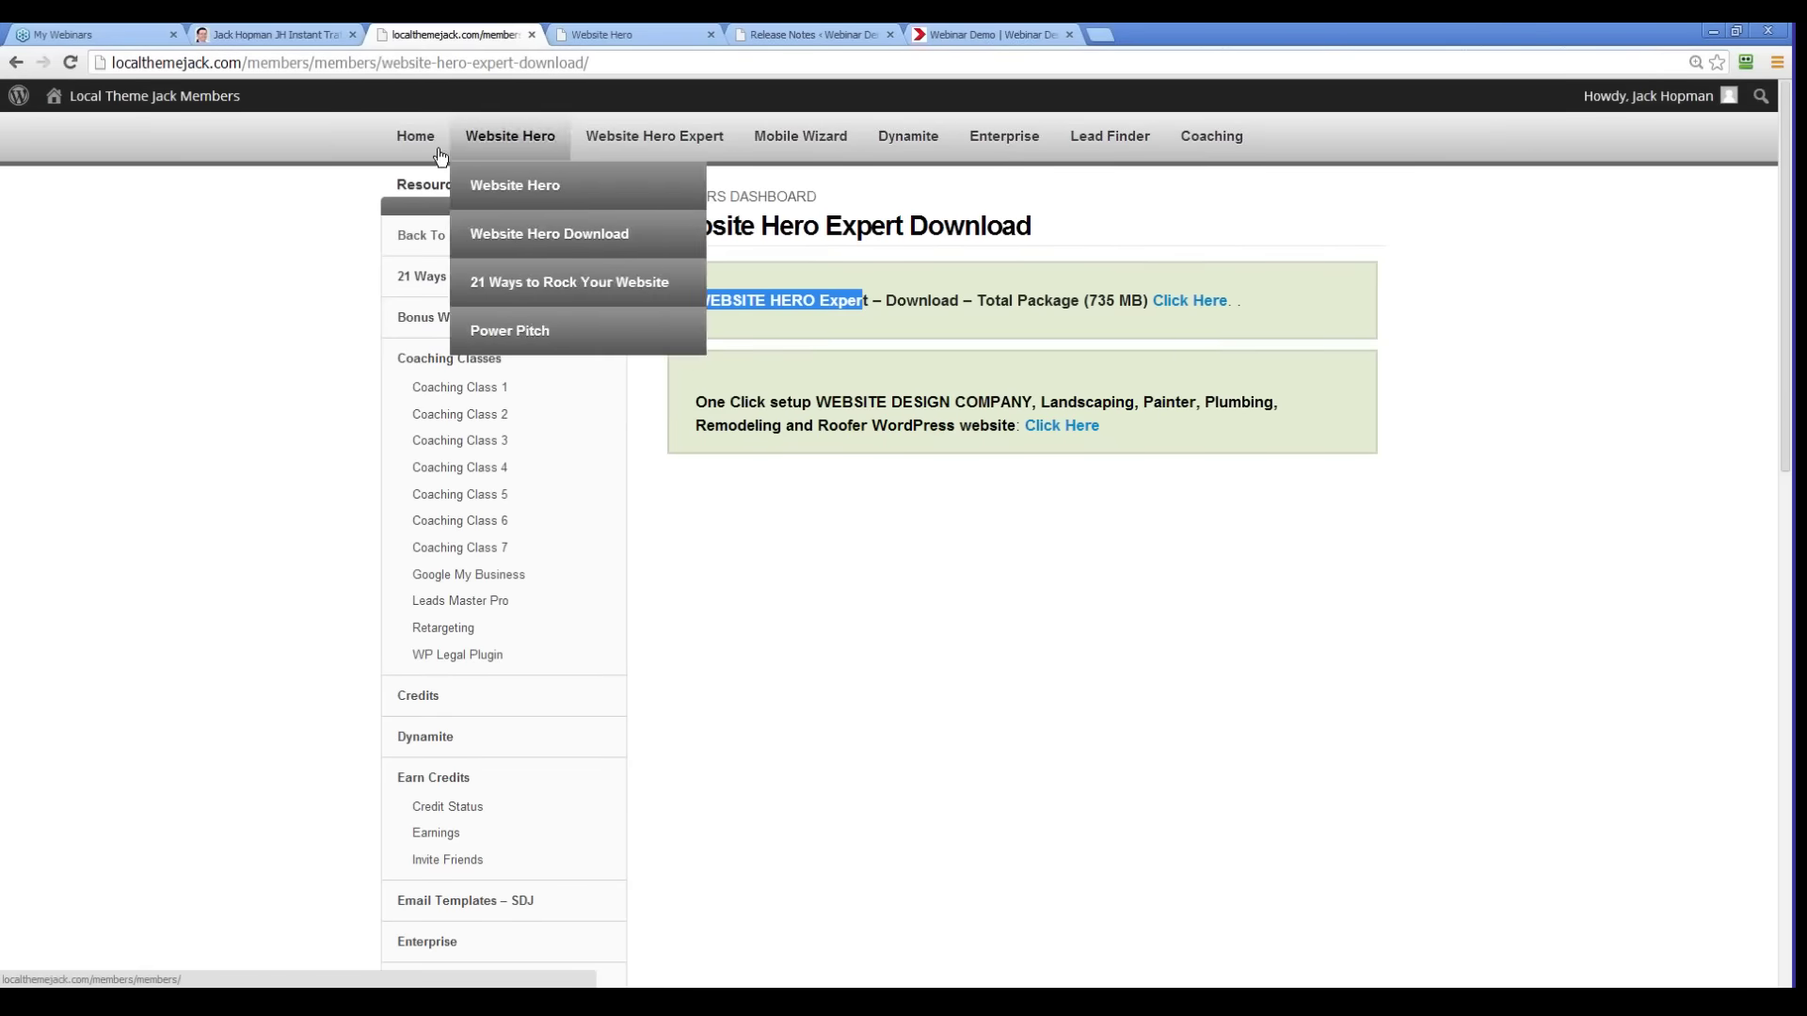
pyautogui.click(442, 198)
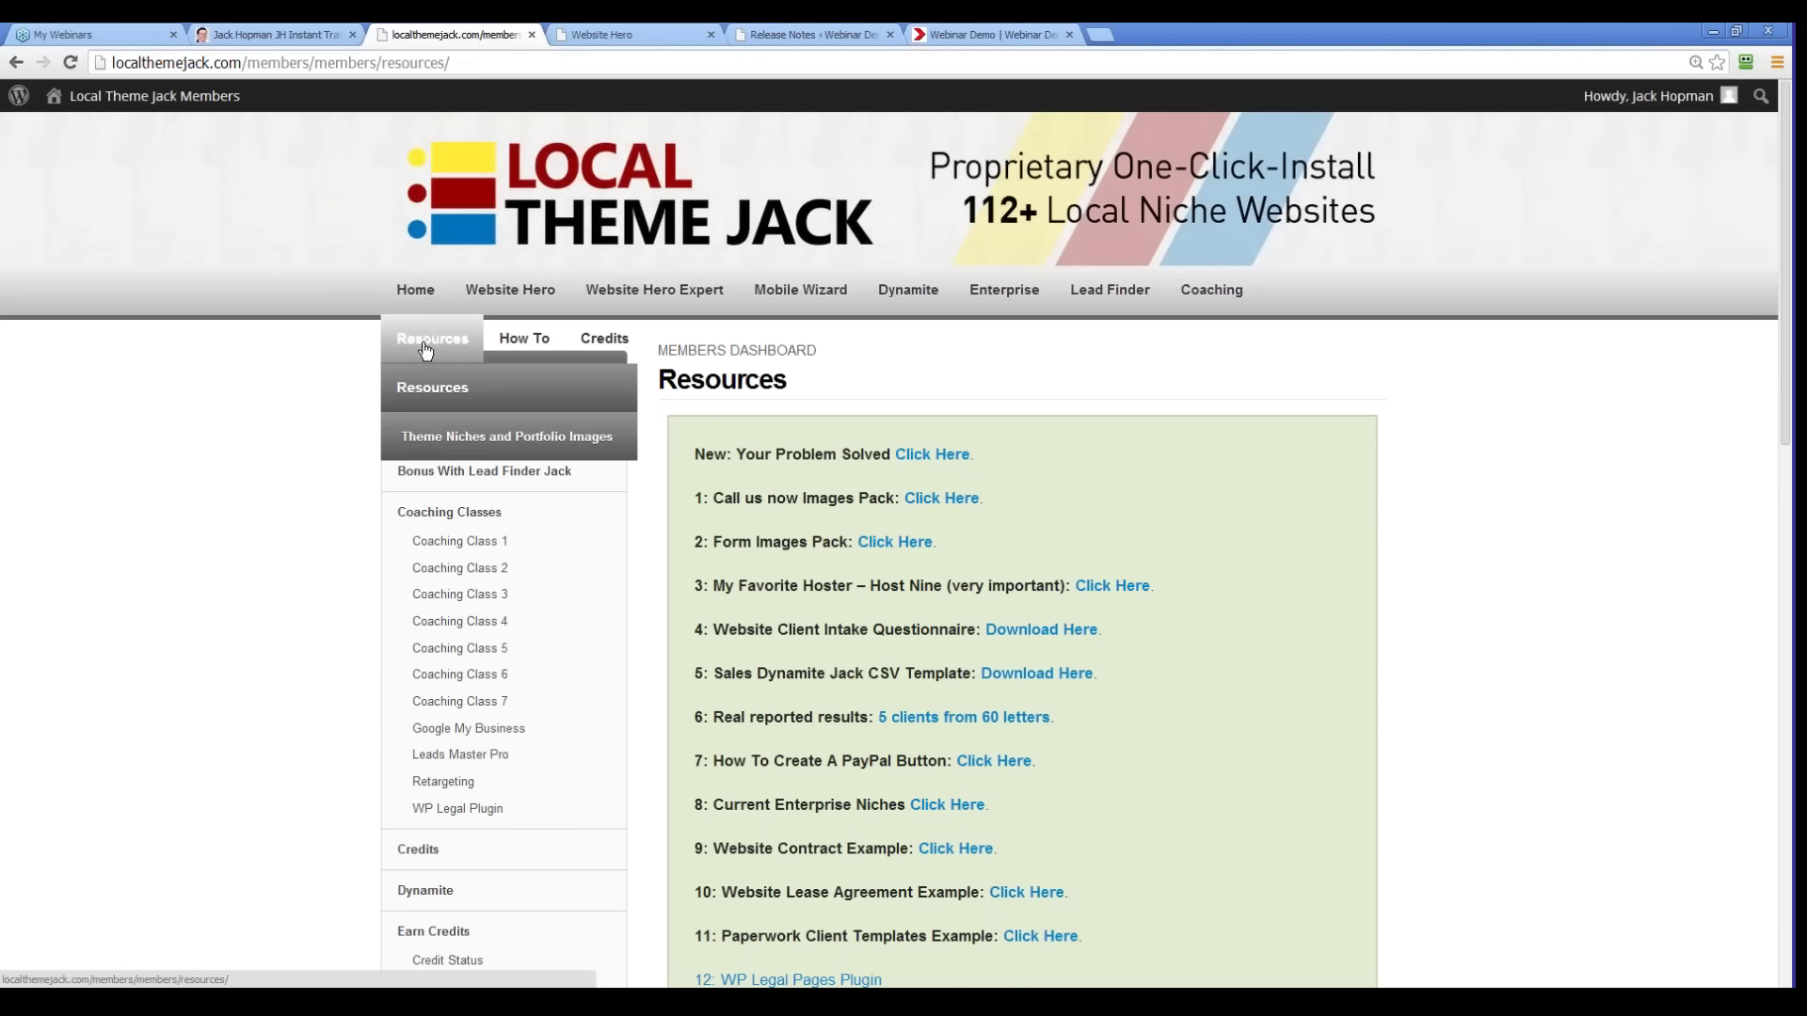
# Step: Open the How To page of the members site and view the list of its FAQ and video subpages
pyautogui.moveTo(748, 297)
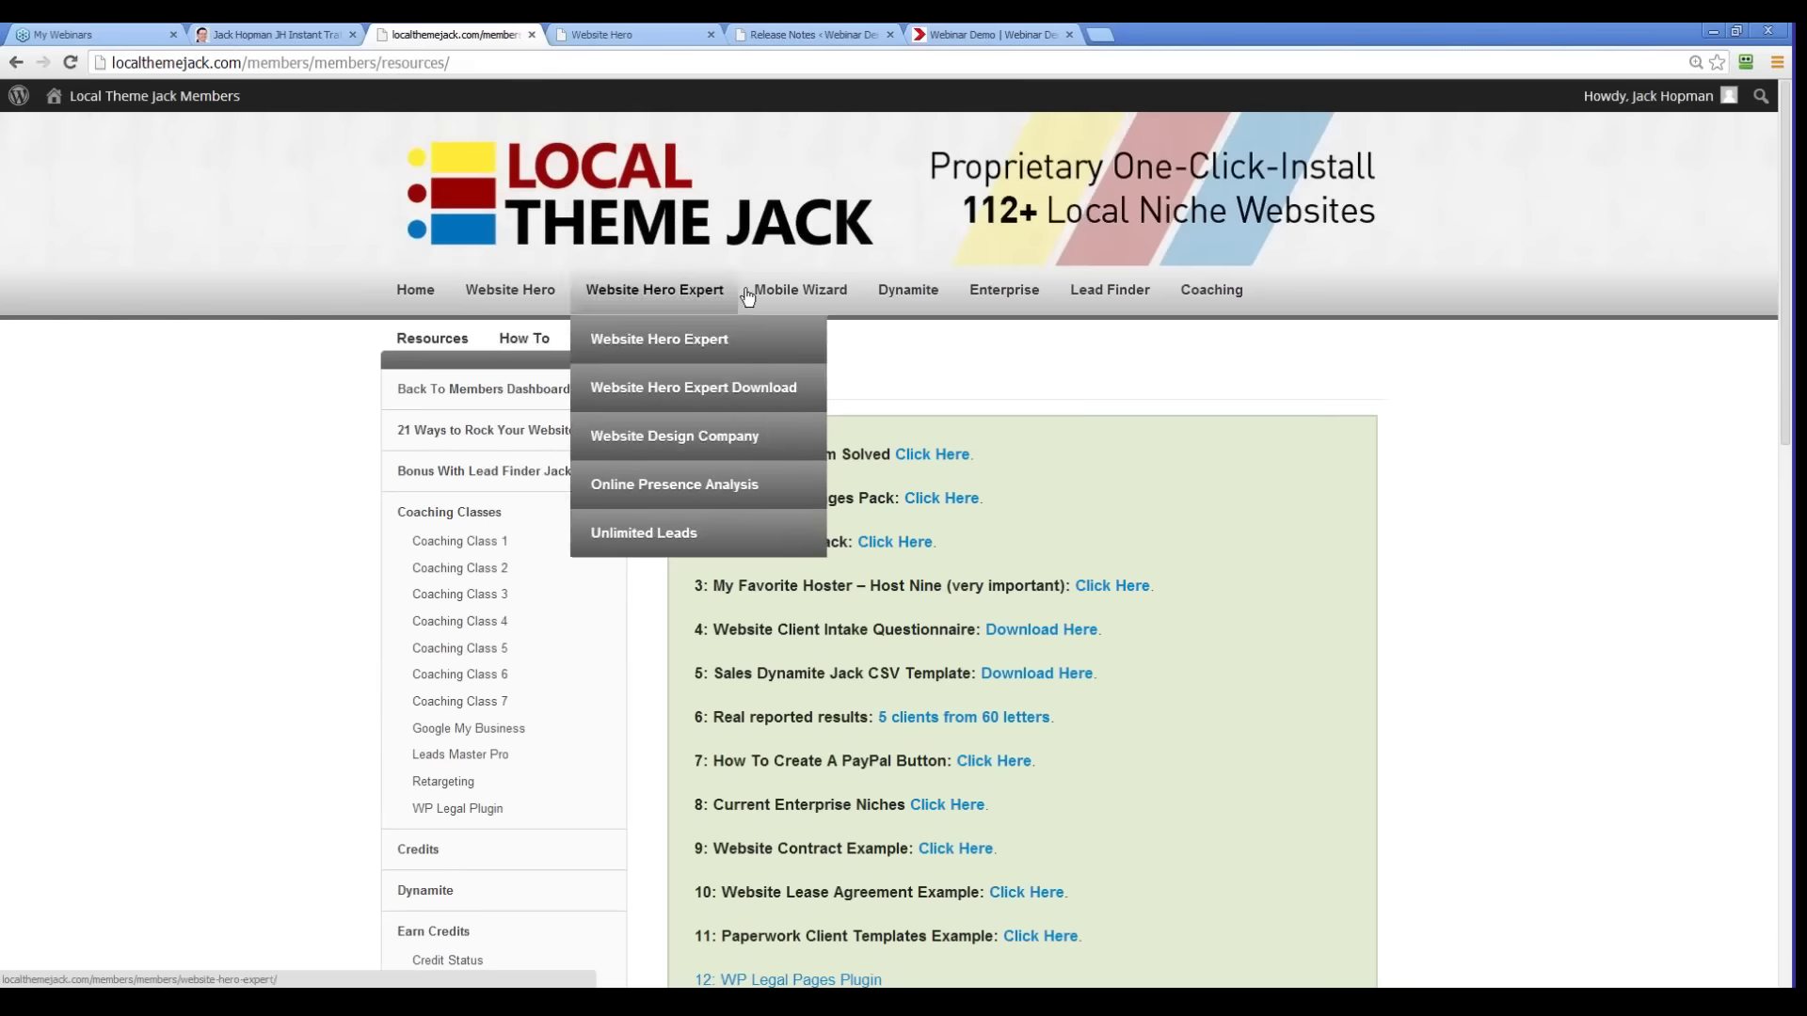
pyautogui.moveTo(591, 353)
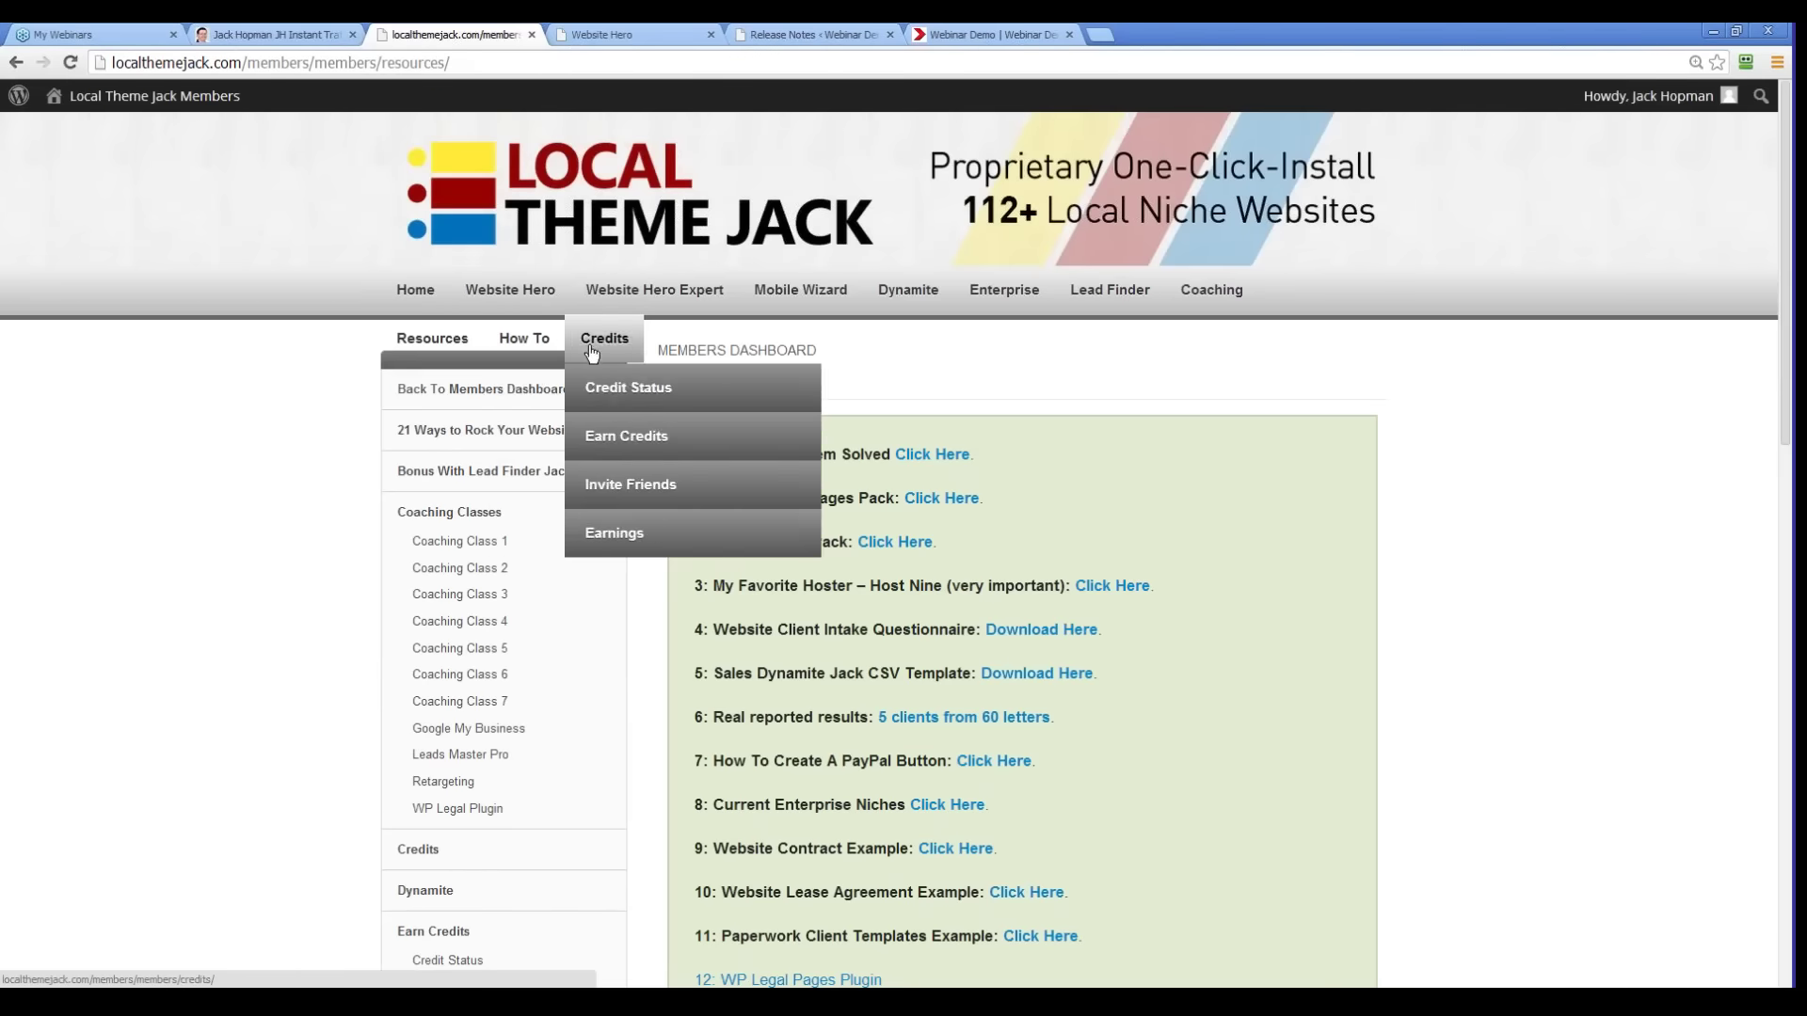
pyautogui.click(511, 345)
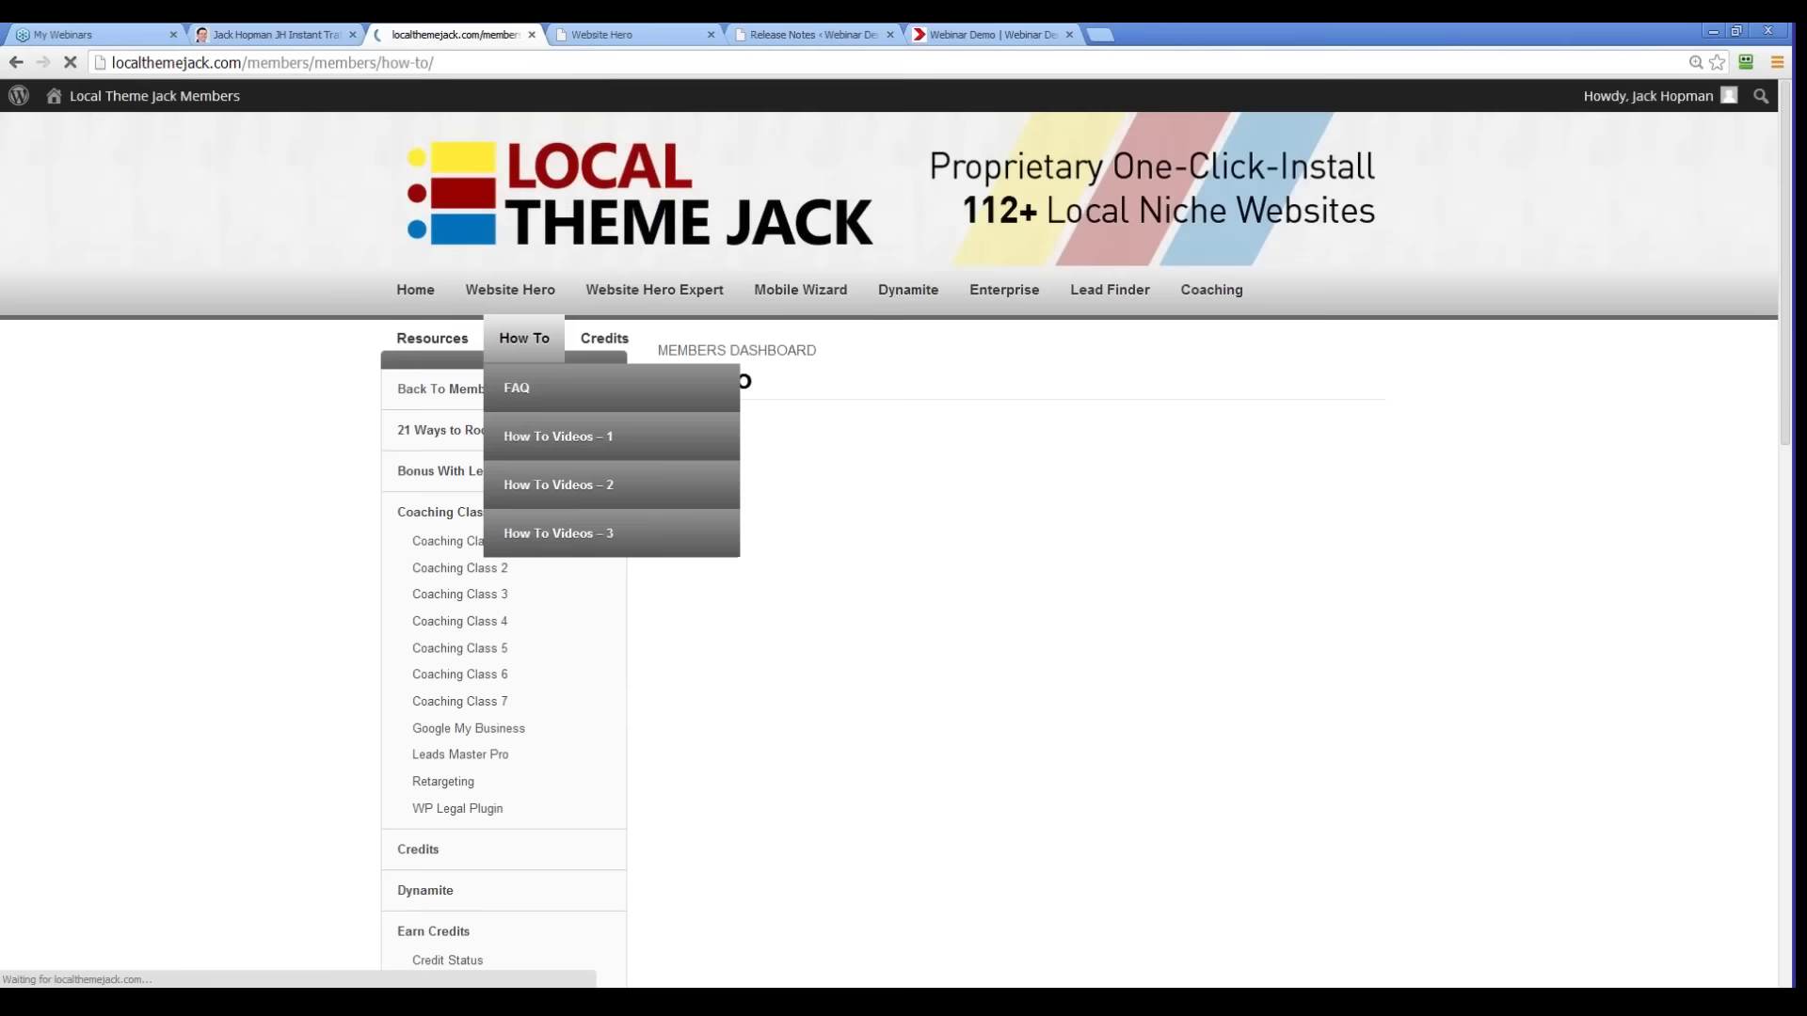
pyautogui.moveTo(422, 346)
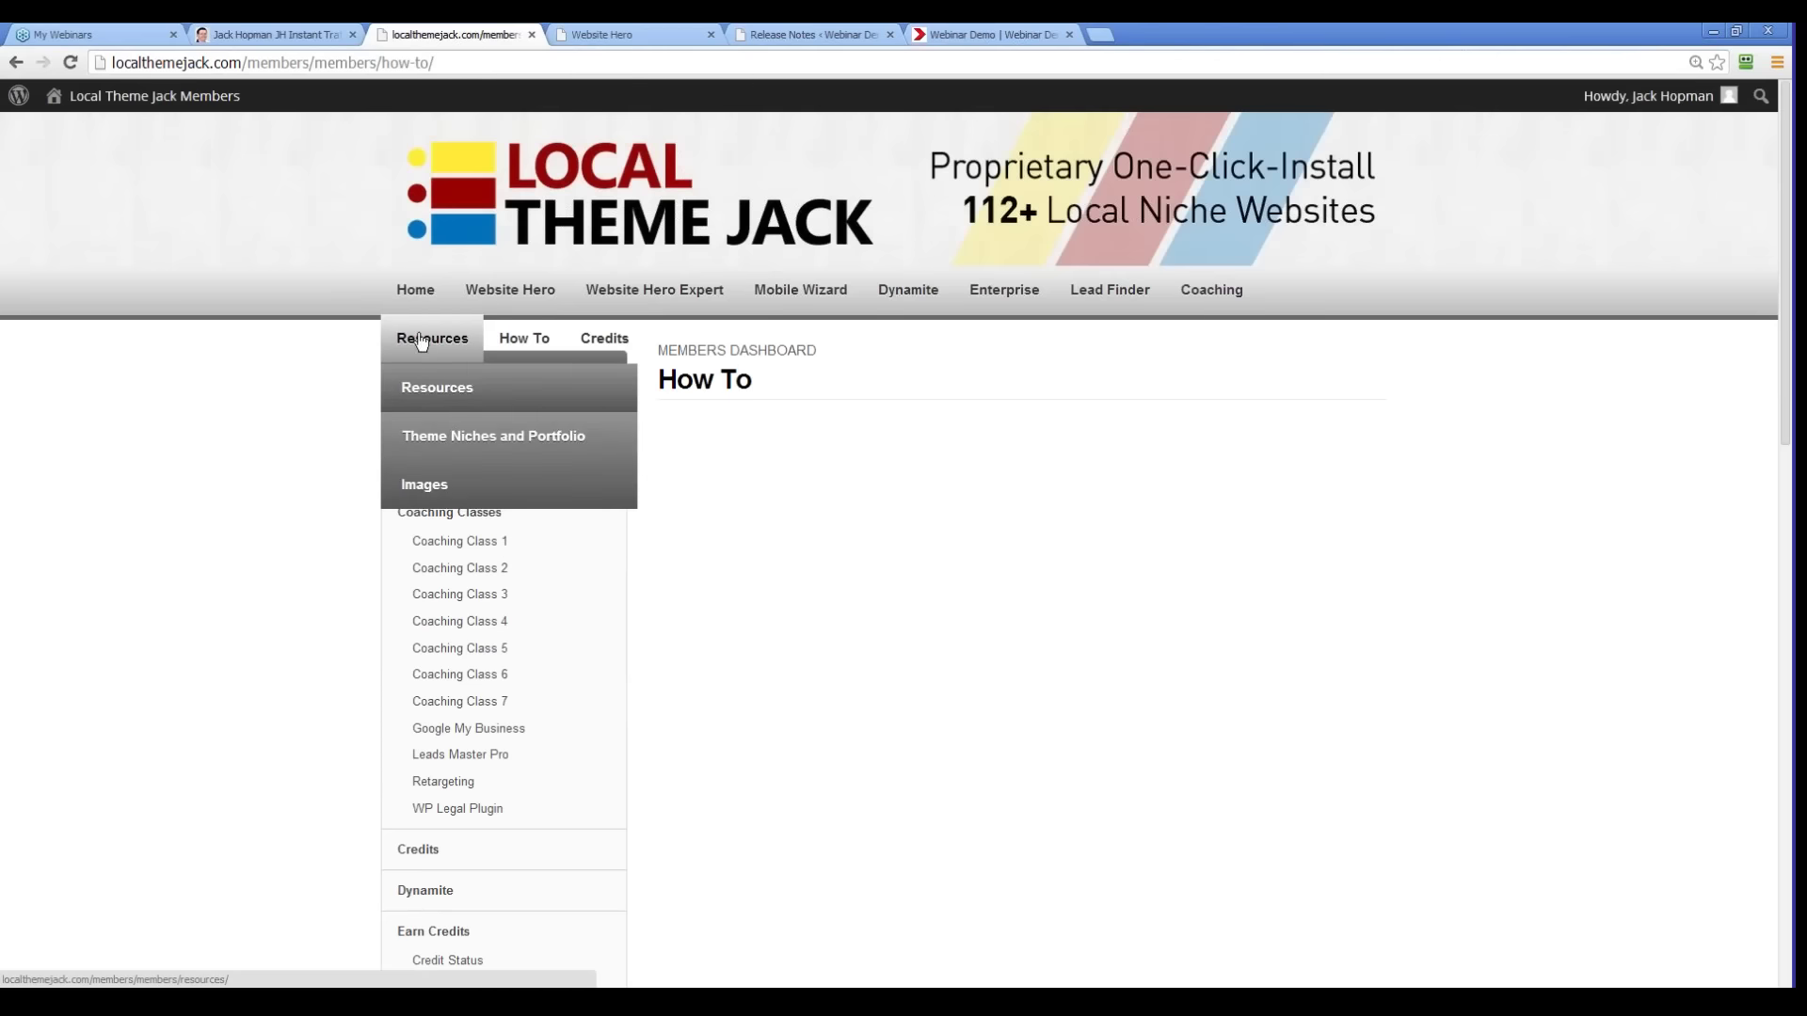
pyautogui.moveTo(549, 347)
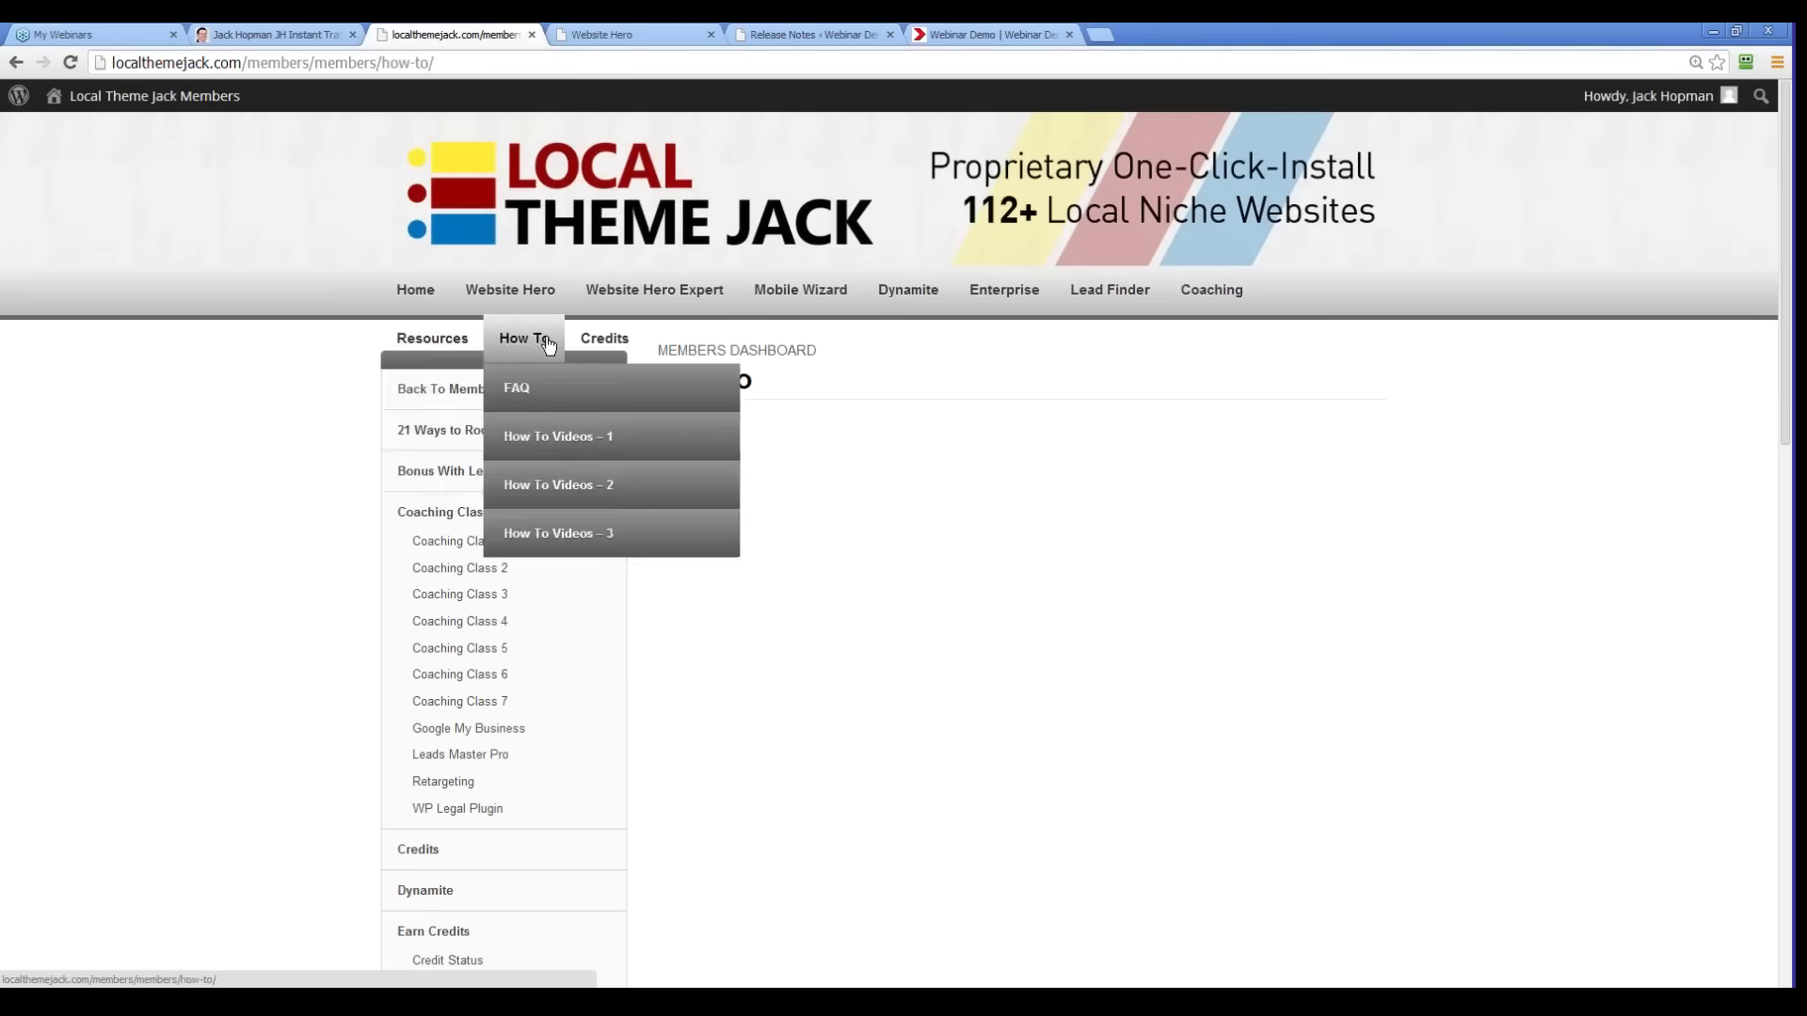